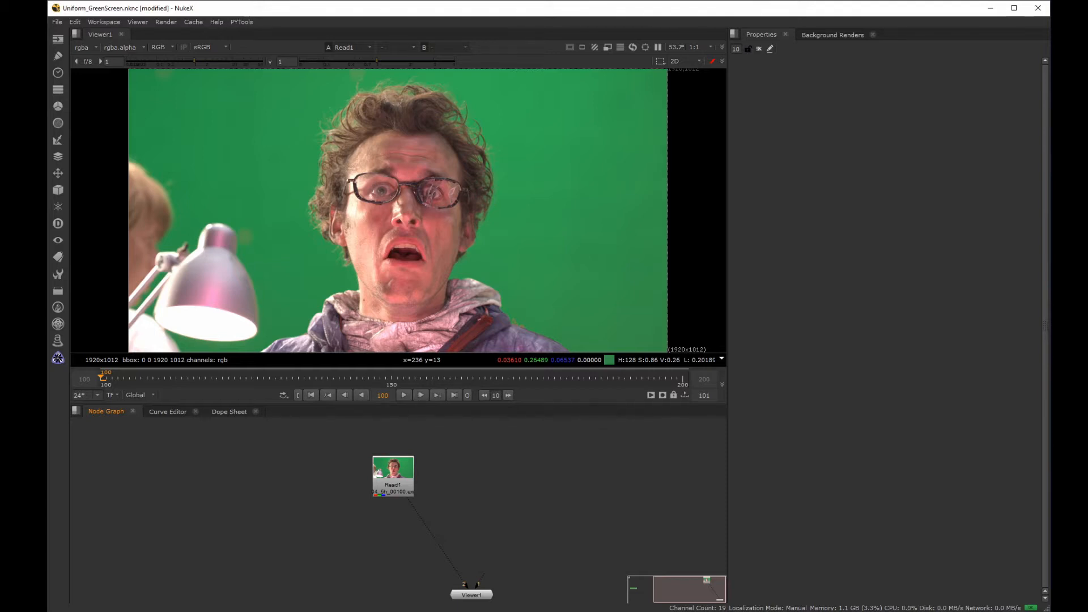
Add a Grade node after the Read1 plate with gain 1.7 and gamma 0.275 to exaggerate the green screen's unevenness
drag(325, 528, 450, 440)
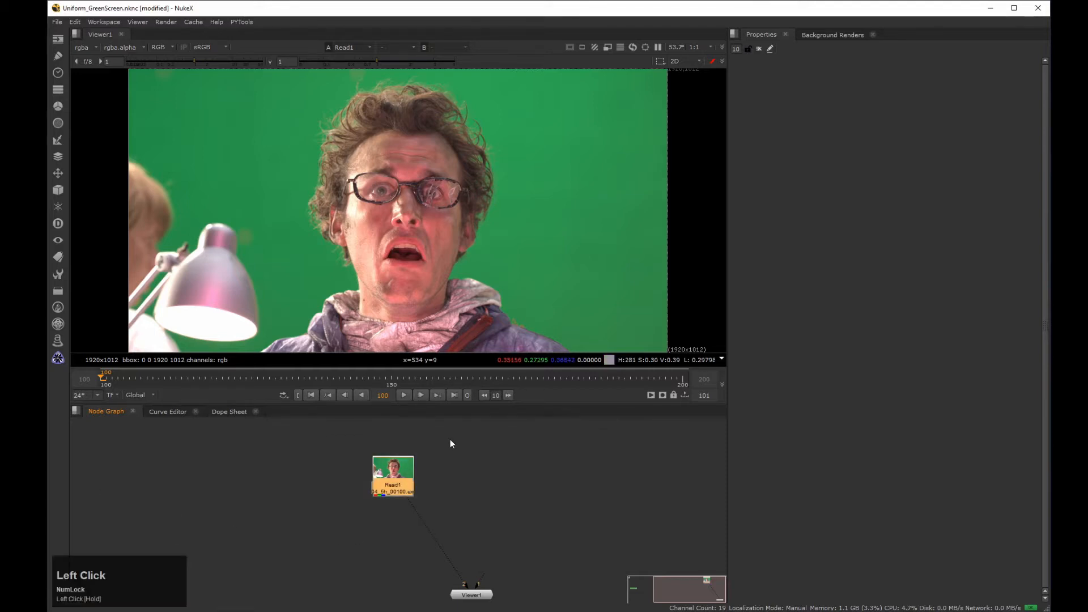
key(g)
drag(907, 175, 866, 172)
drag(908, 138, 926, 137)
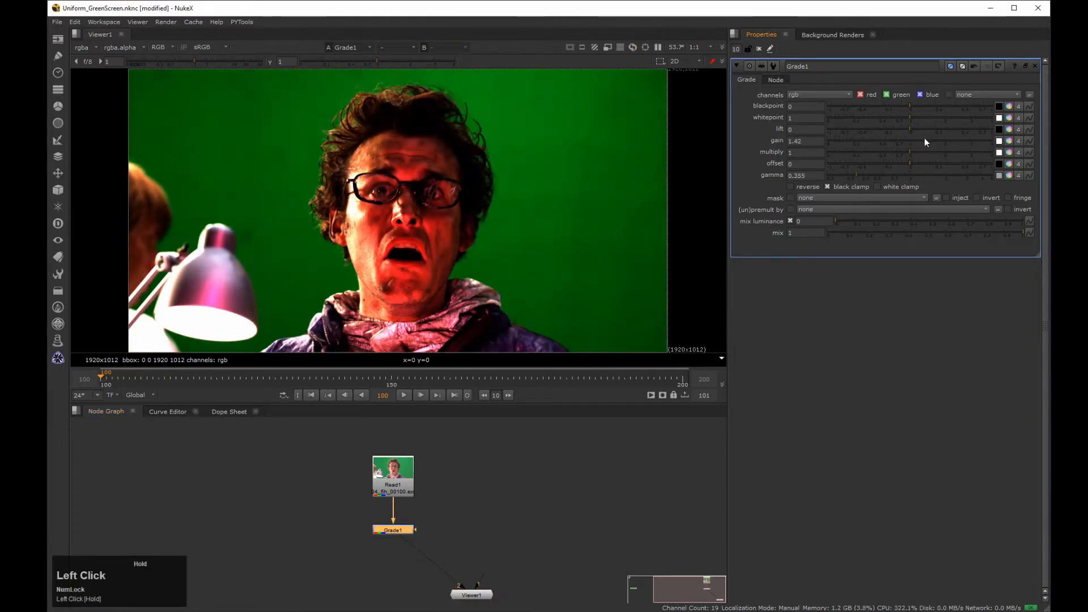
drag(856, 175, 843, 174)
drag(926, 139, 935, 139)
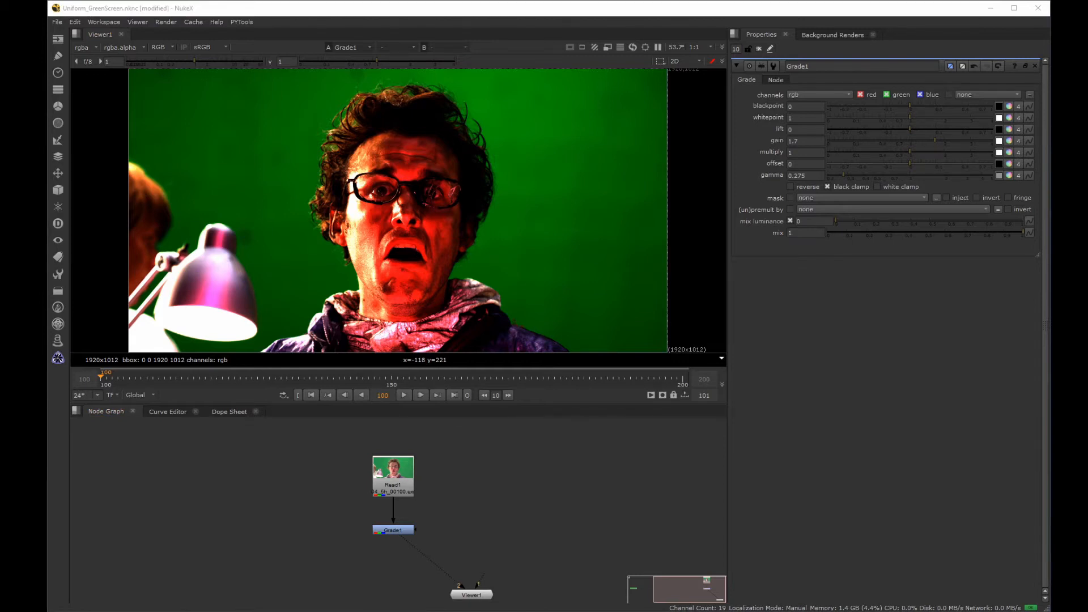
click(201, 3)
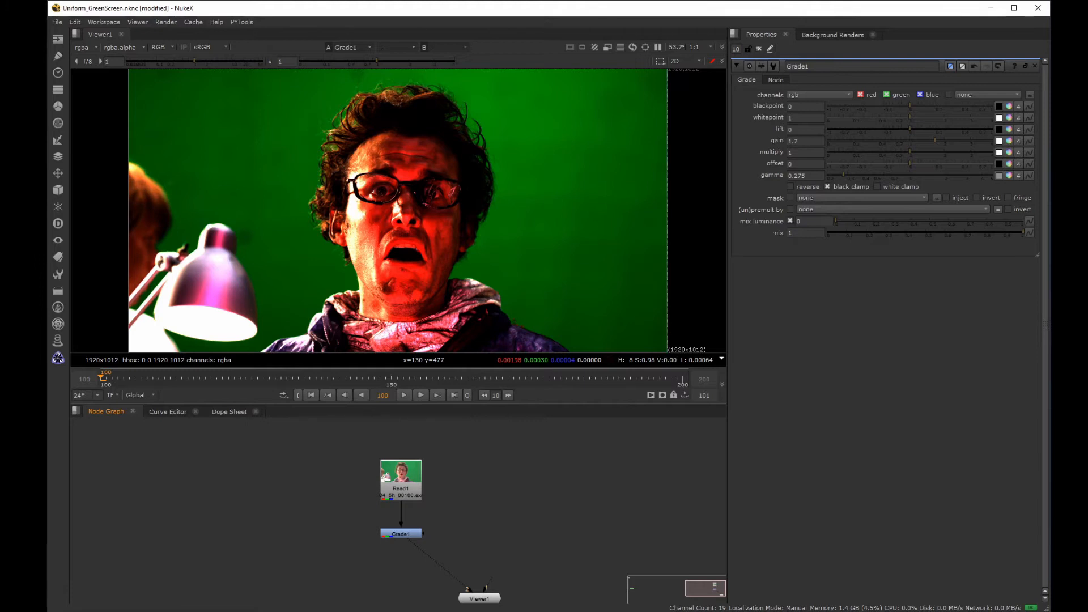
Clear the open node properties and add a Constant node next to the Read1 plate
click(452, 510)
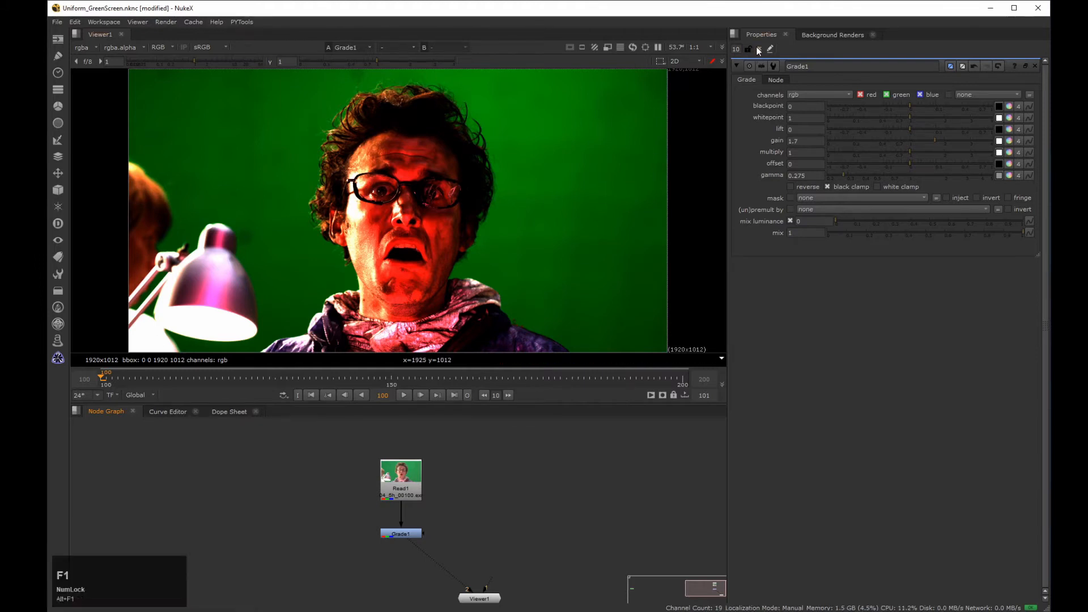
key(Tab)
text(consta)
key(Return)
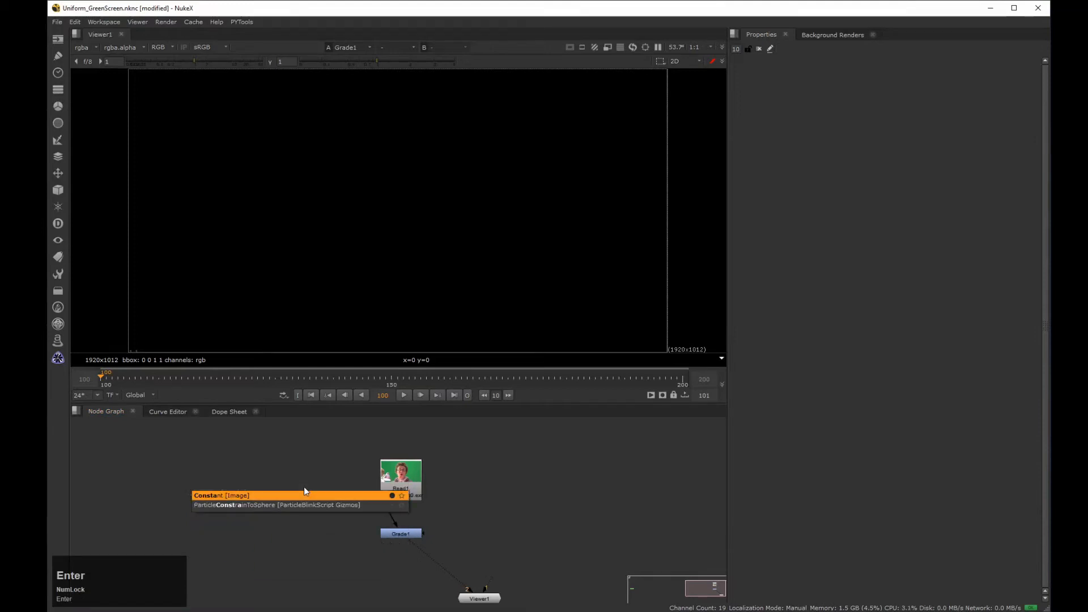
View the Read1 plate and set the Constant's colour to an average sampled from the green screen beside the man's face
click(408, 484)
key(2)
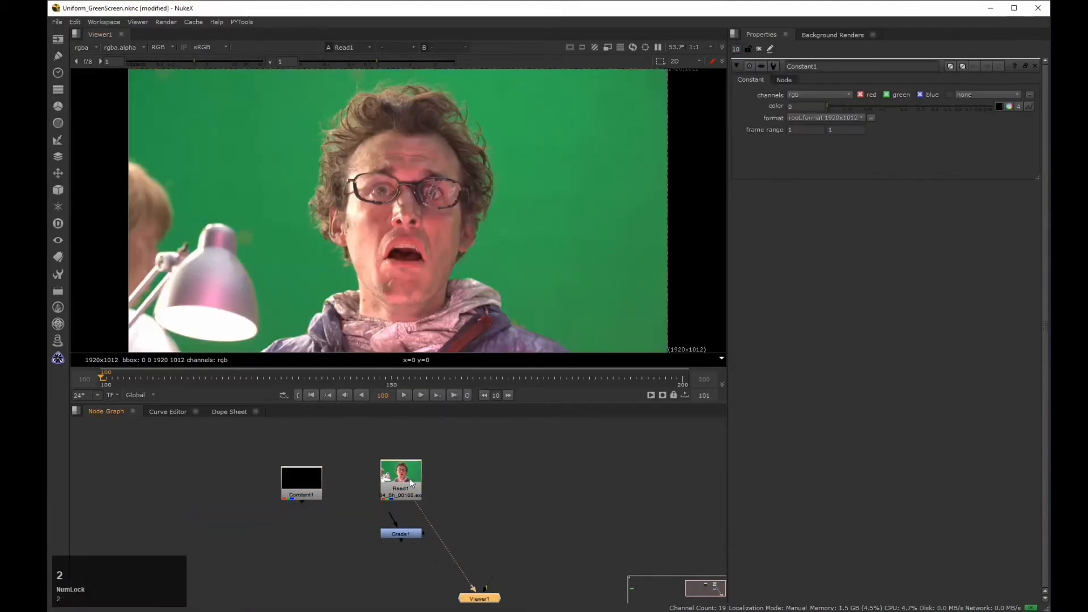
click(999, 107)
ctrl+shift+drag(516, 209, 501, 233)
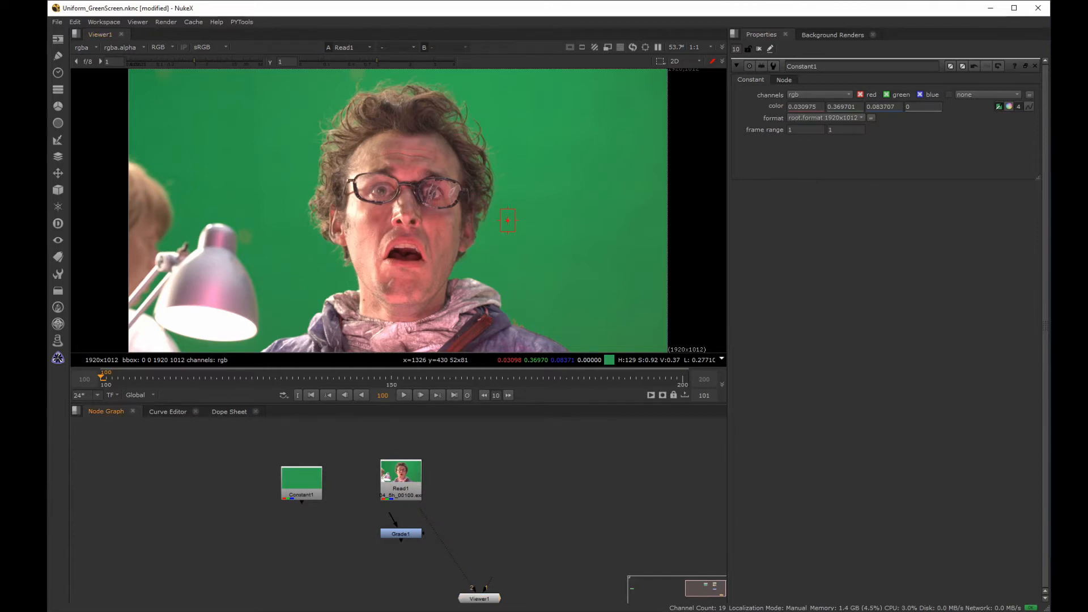
click(760, 49)
ctrl+right_click(544, 284)
Reposition the Constant node beside Read1 and move the disconnected Grade node out of the way
drag(302, 481, 283, 473)
drag(417, 534, 620, 506)
drag(292, 479, 292, 504)
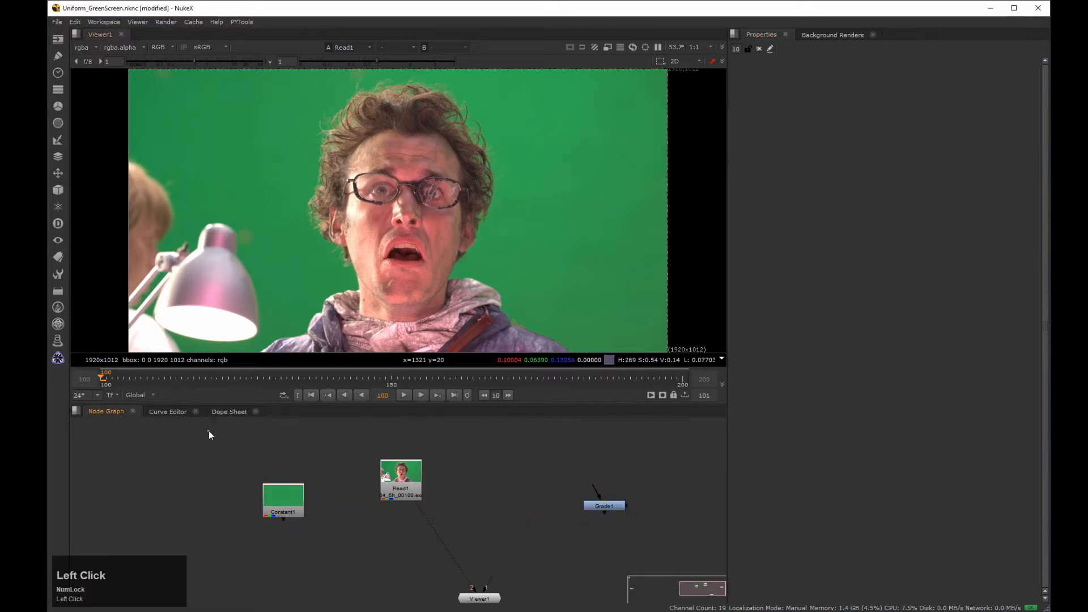
Merge the Constant with the Read1 plate using the from operation, route its connection through a dot, and raise the viewer gamma to 2.12
key(m)
drag(787, 93, 808, 178)
drag(804, 226, 795, 116)
drag(297, 509, 304, 482)
ctrl+drag(352, 508, 292, 535)
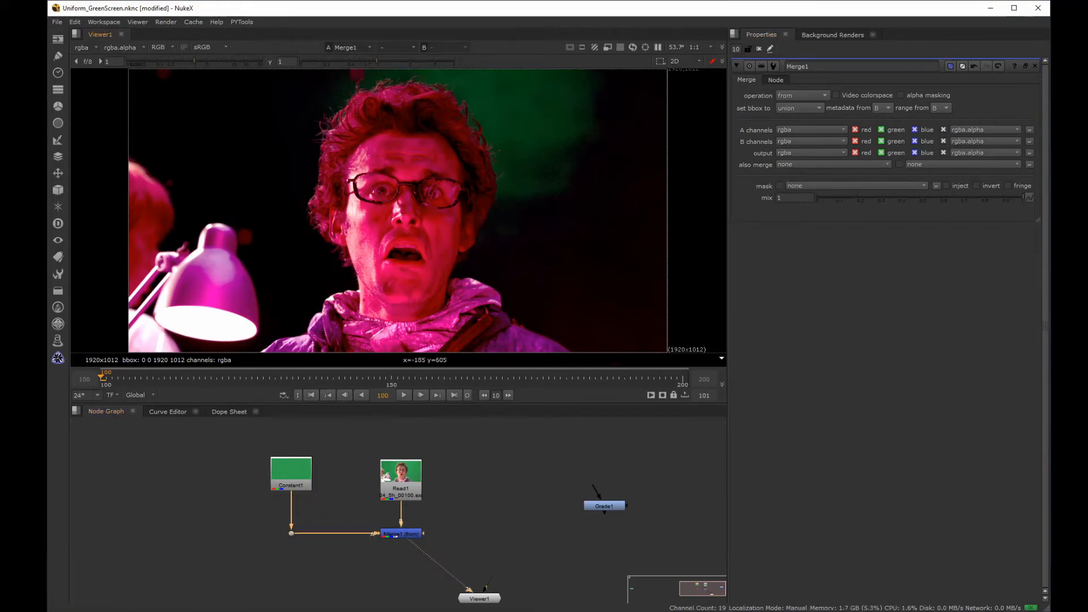
drag(379, 60, 412, 60)
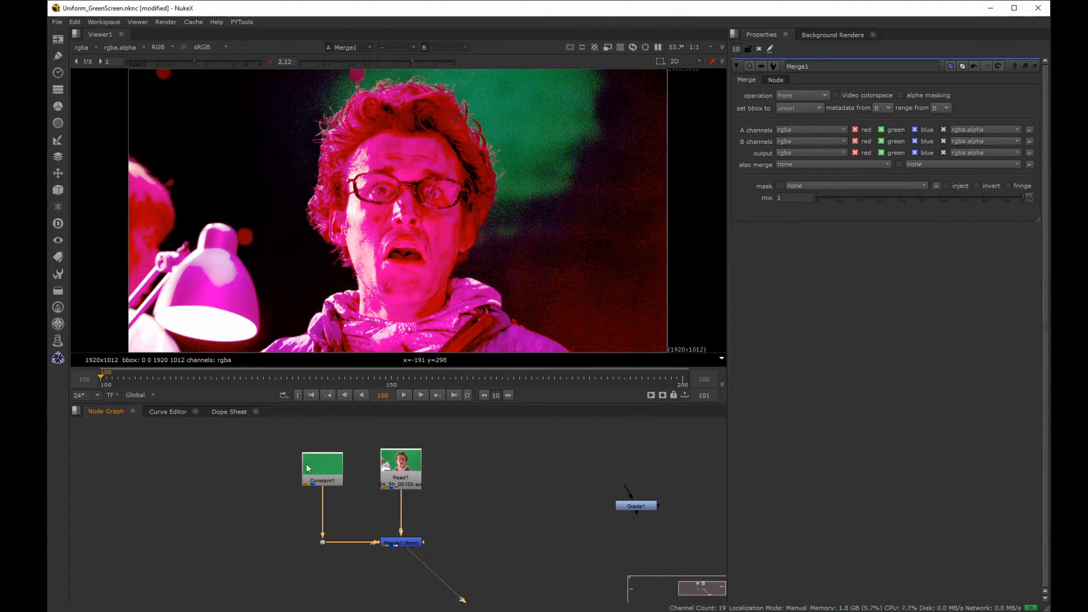
Move the Constant and Merge nodes away from the plate's main branch and route the Read1 connection through right-angled dots
click(330, 477)
shift+click(400, 543)
drag(403, 543, 314, 520)
ctrl+click(401, 520)
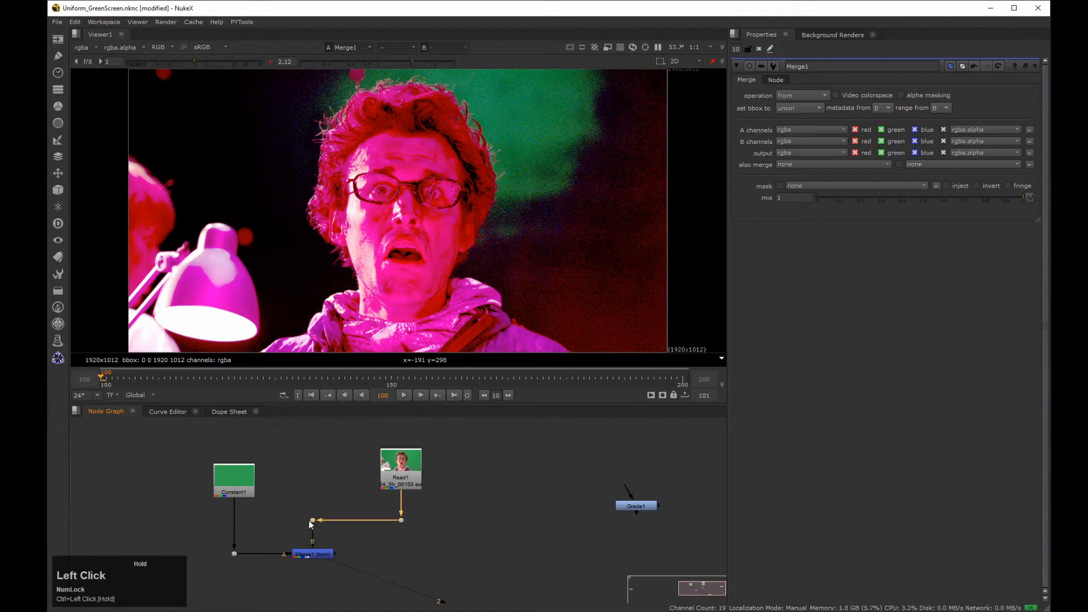
middle_drag(381, 545, 290, 520)
Merge the first Merge's result with the original plate using a second from Merge, and reset the viewer gamma to 1
click(306, 490)
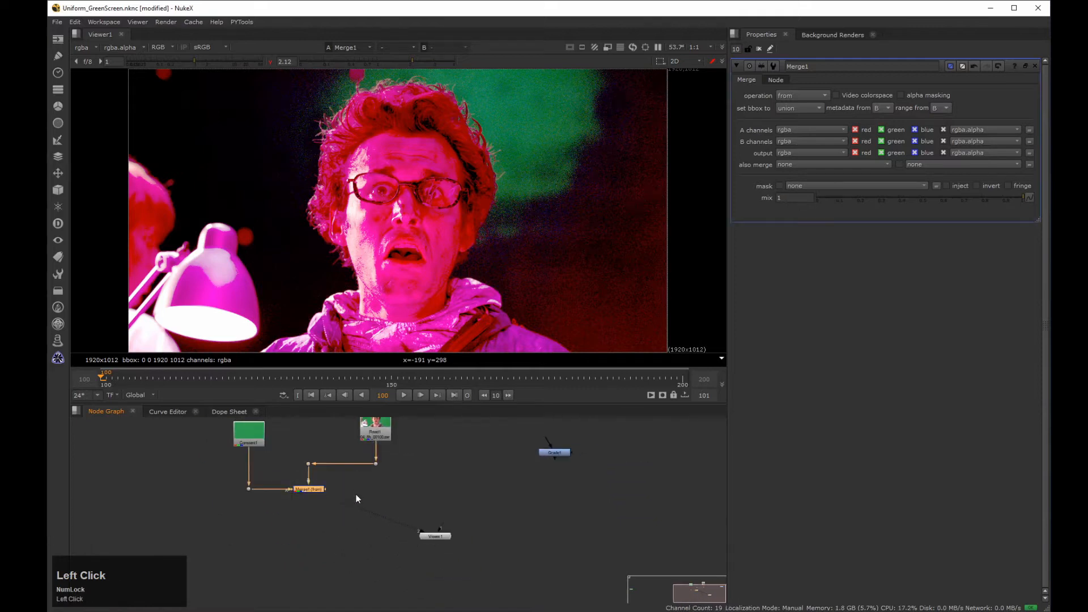
key(m)
drag(374, 484, 307, 522)
ctrl+click(341, 506)
click(376, 521)
click(800, 96)
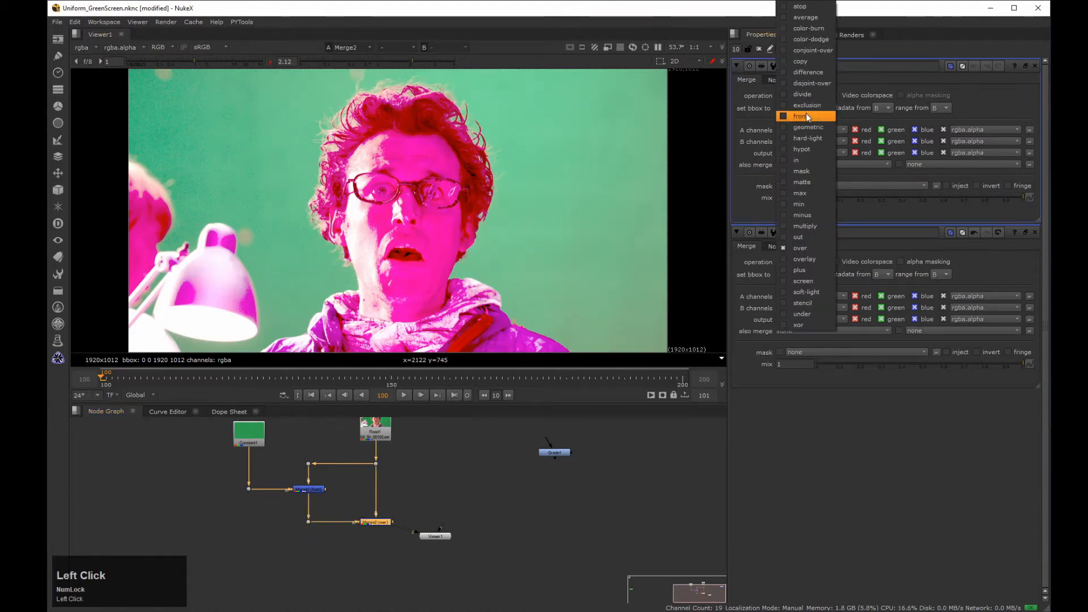
click(805, 113)
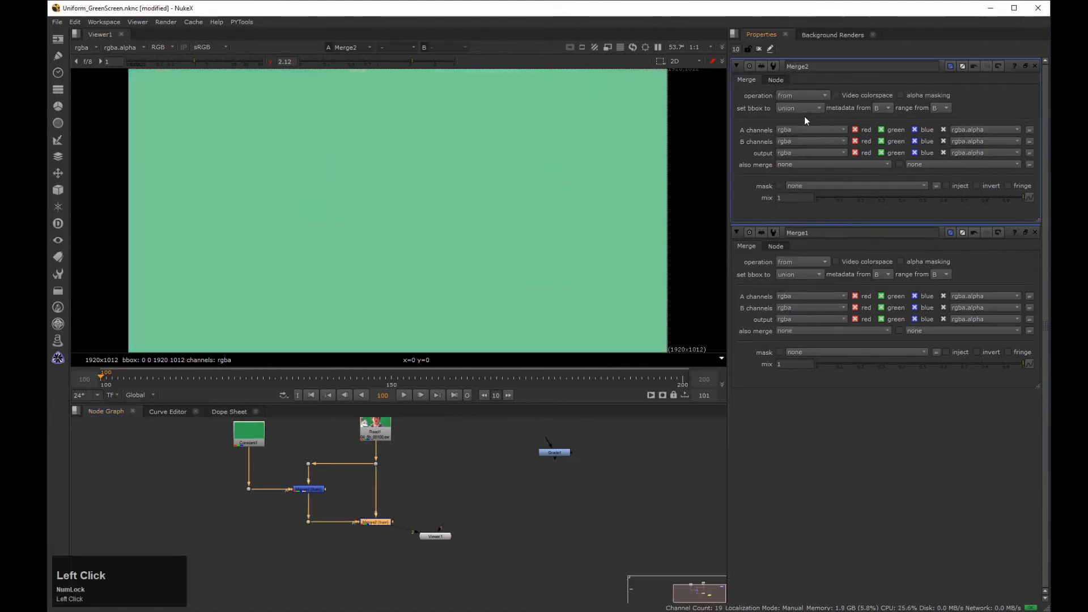
click(270, 61)
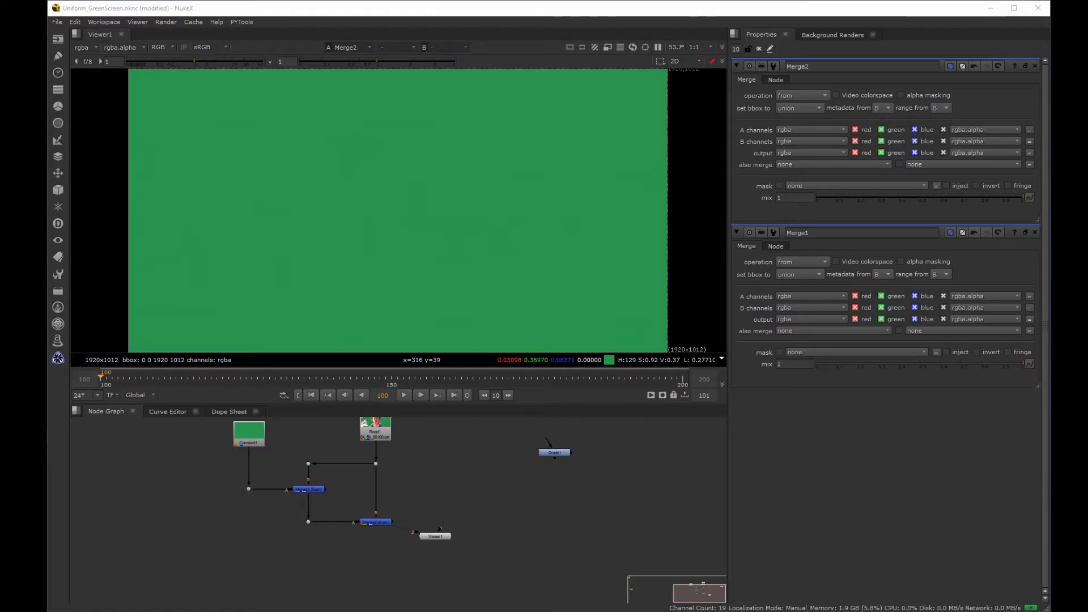
Extract the Constant and both Merge nodes from the Read1 plate and place them beside the unused Grade node
middle_drag(248, 511, 263, 550)
click(391, 501)
key(1)
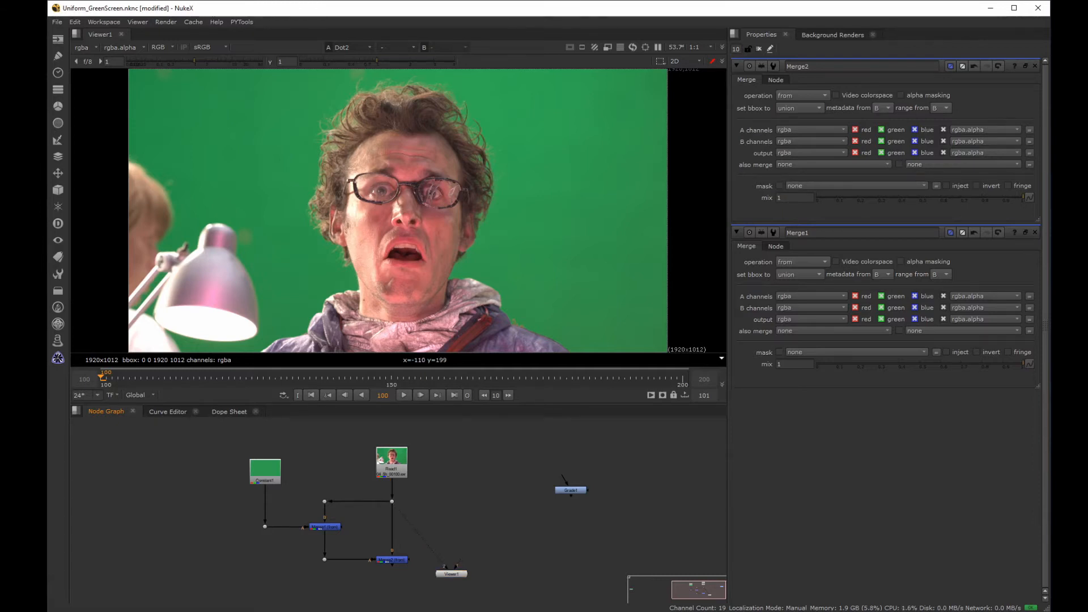
drag(233, 431, 392, 564)
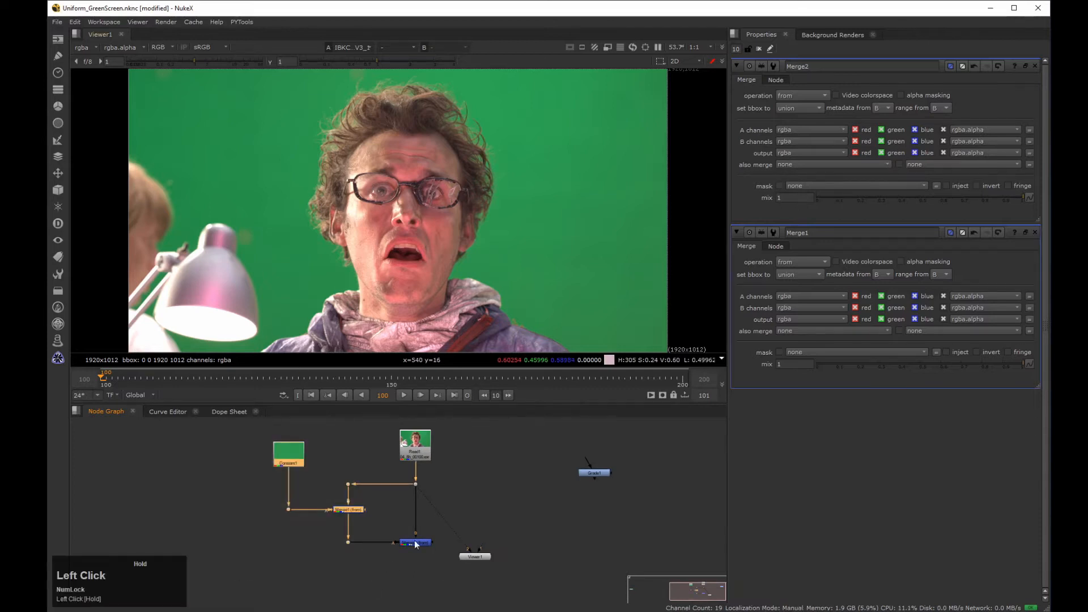
shift+drag(448, 466, 384, 566)
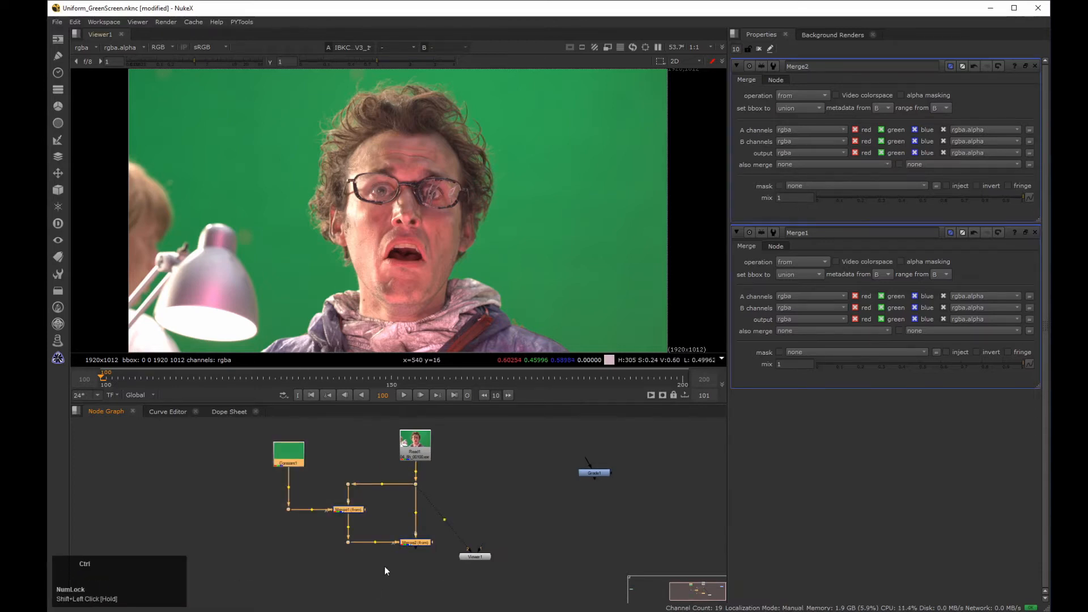
key(ctrl+shift+x)
drag(321, 461, 541, 473)
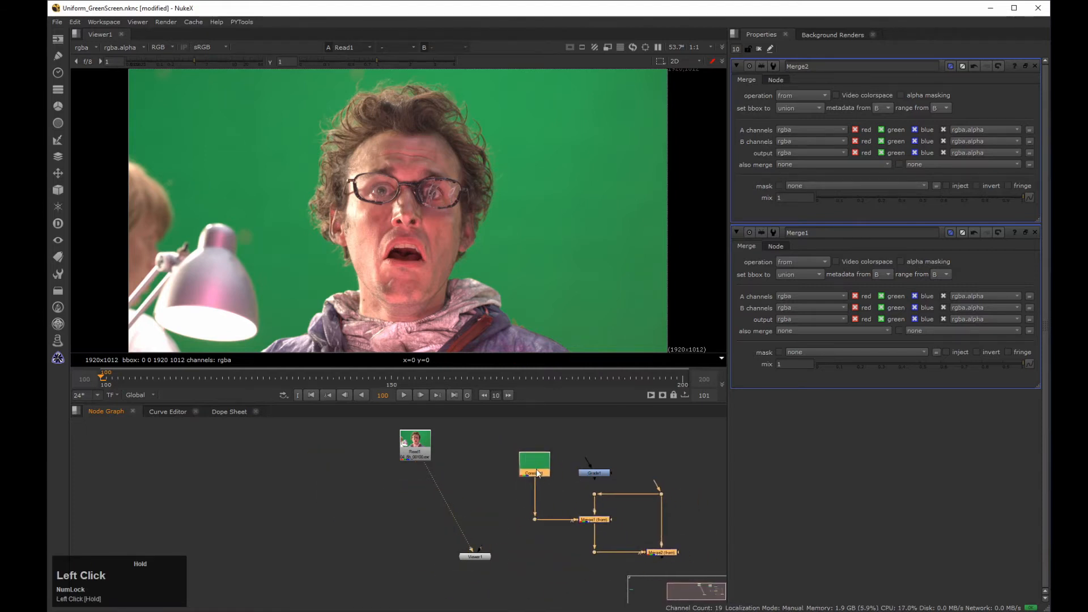
drag(400, 448, 321, 480)
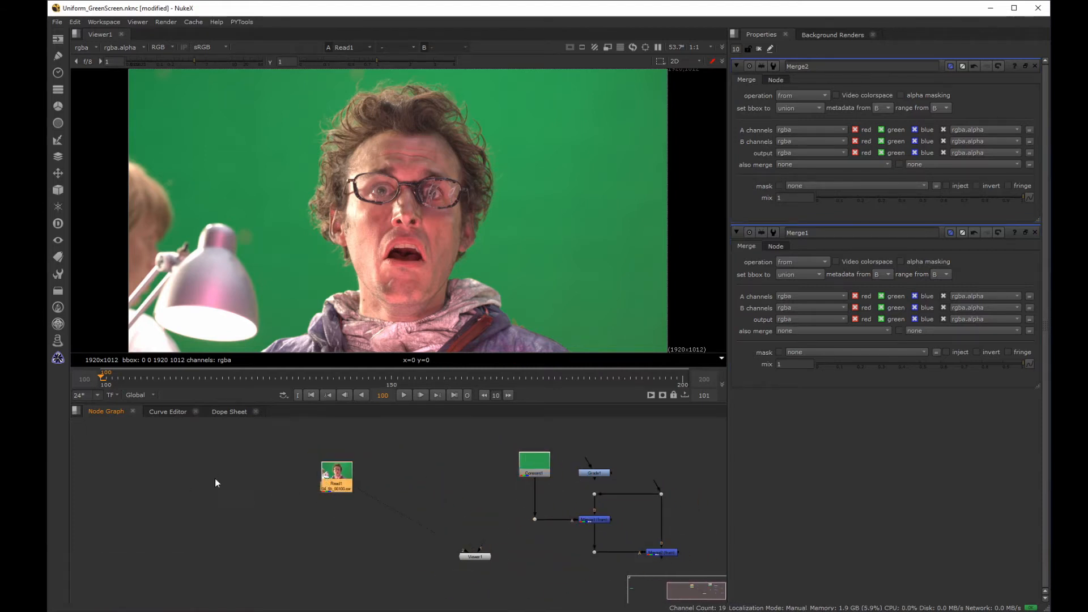
Add an IBKColour node after Read1 with screen type green and size 1
key(Tab)
text(ibk)
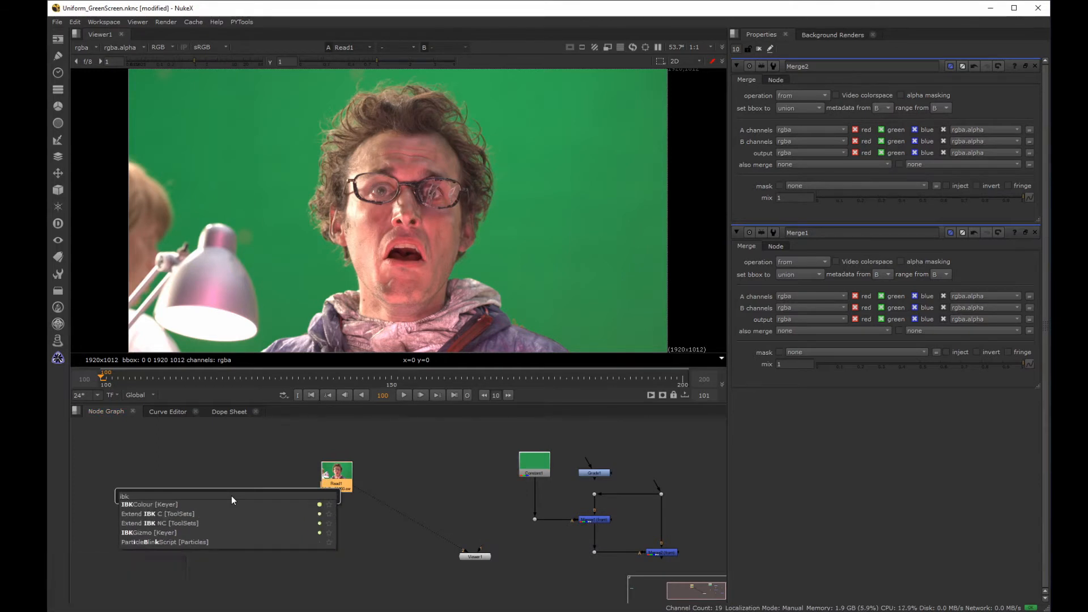
click(147, 505)
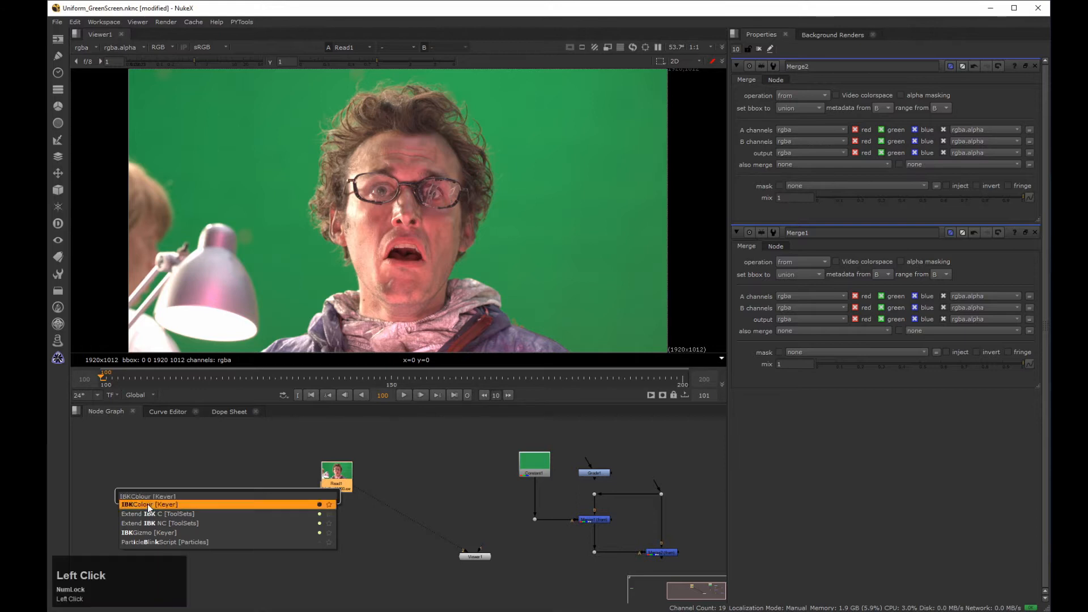
drag(801, 95, 811, 89)
double_click(796, 108)
text(1)
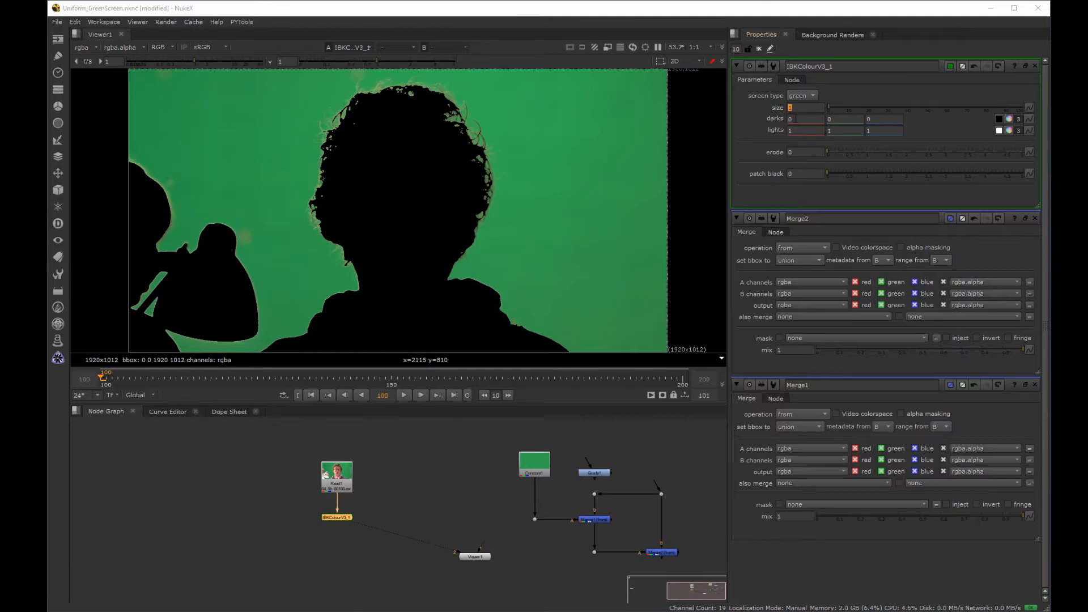
Set the IBKColour node's red darks value to 0.2
click(804, 119)
text(0.1)
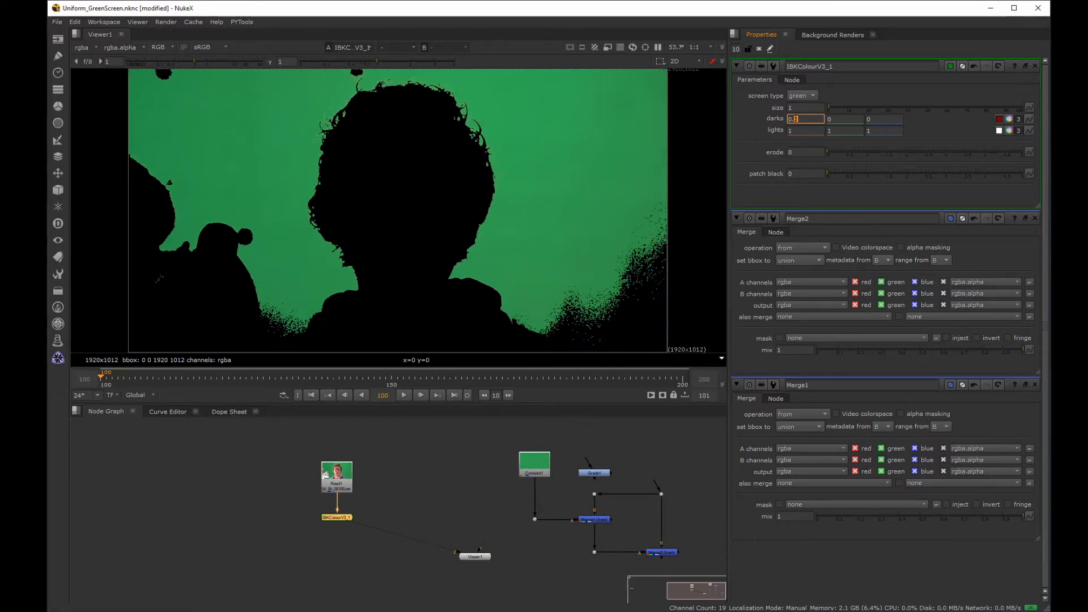
key(Up)
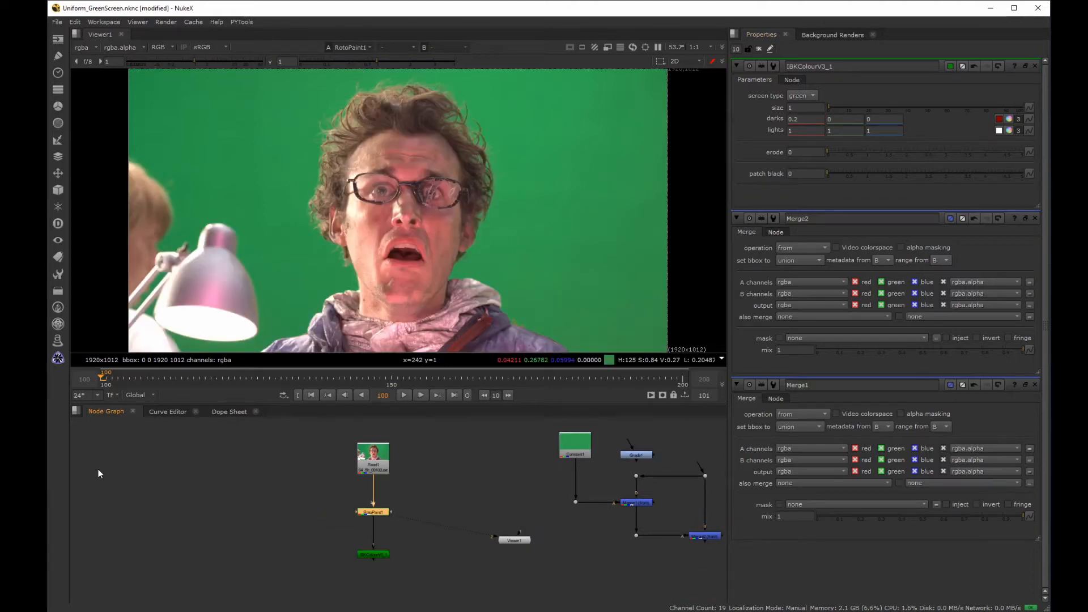
Toggle the RotoPaint node off and on to compare the plate with and without the paint cleanup
key(d)
key(d)
key(d)
key(d)
key(d)
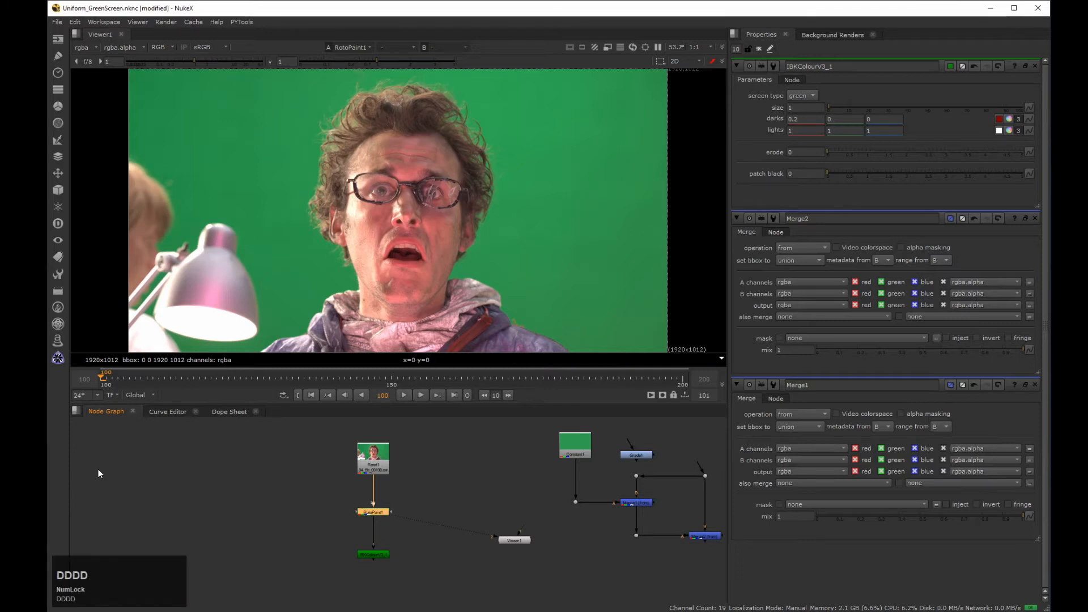
key(d)
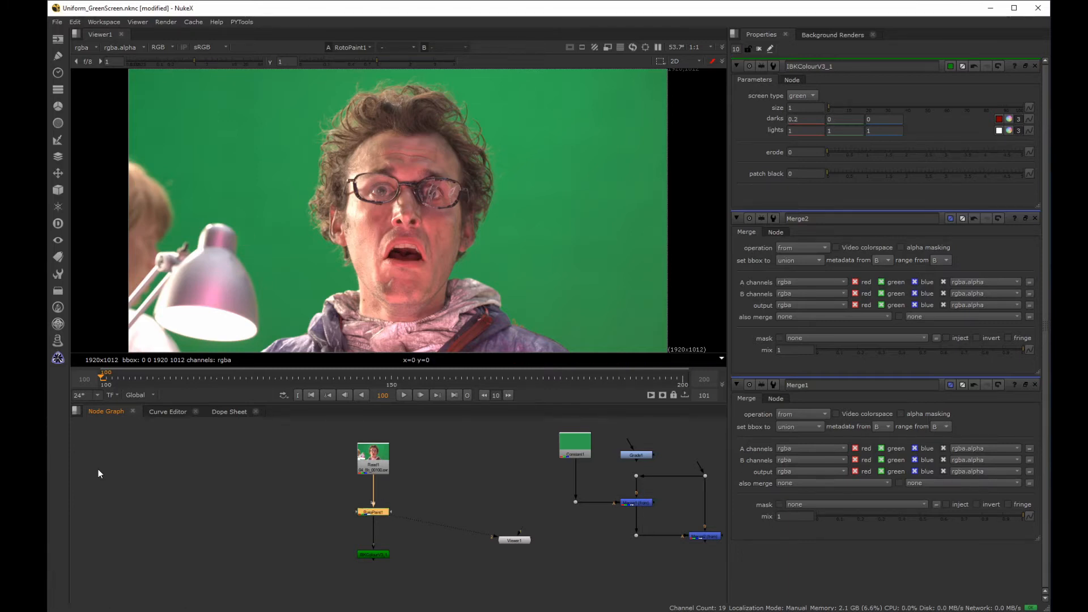
key(d)
View the IBKColour output with the RotoPaint node disabled, and re-enable RotoPaint to compare the result
click(373, 554)
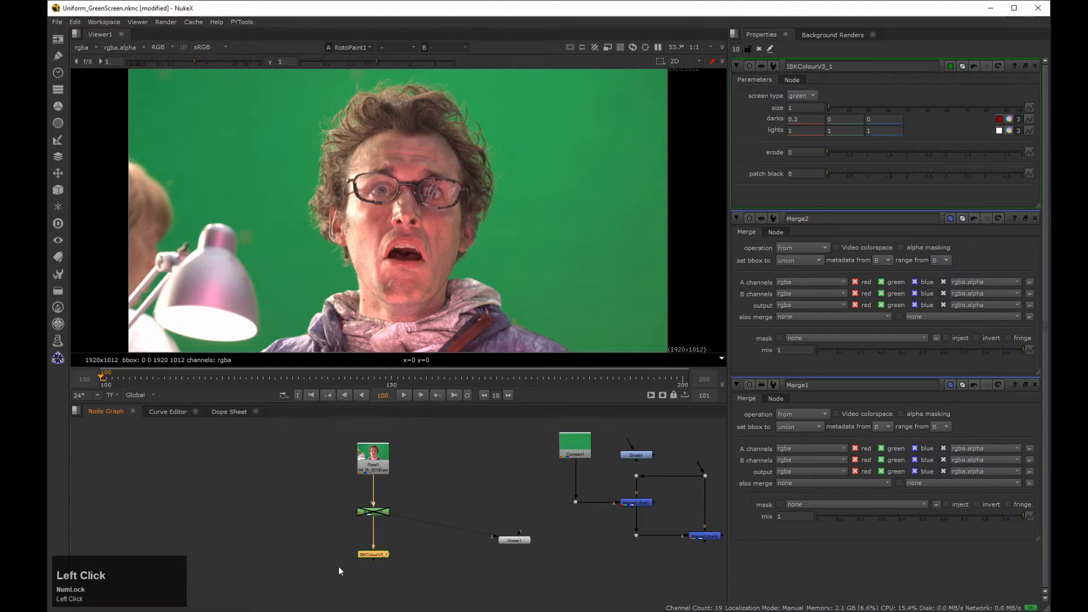
key(2)
drag(419, 489, 327, 534)
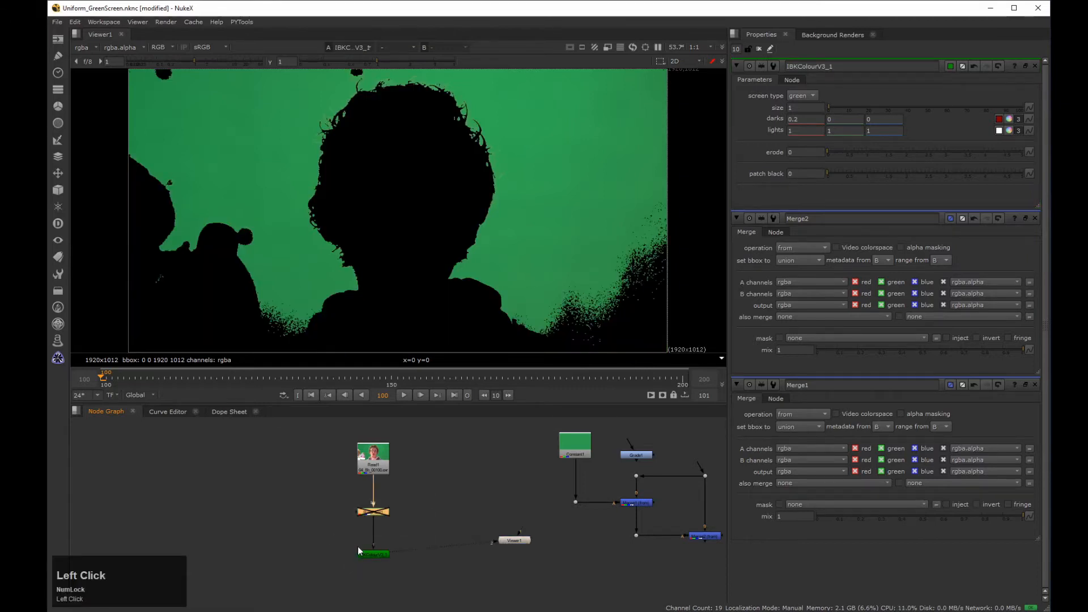
key(d)
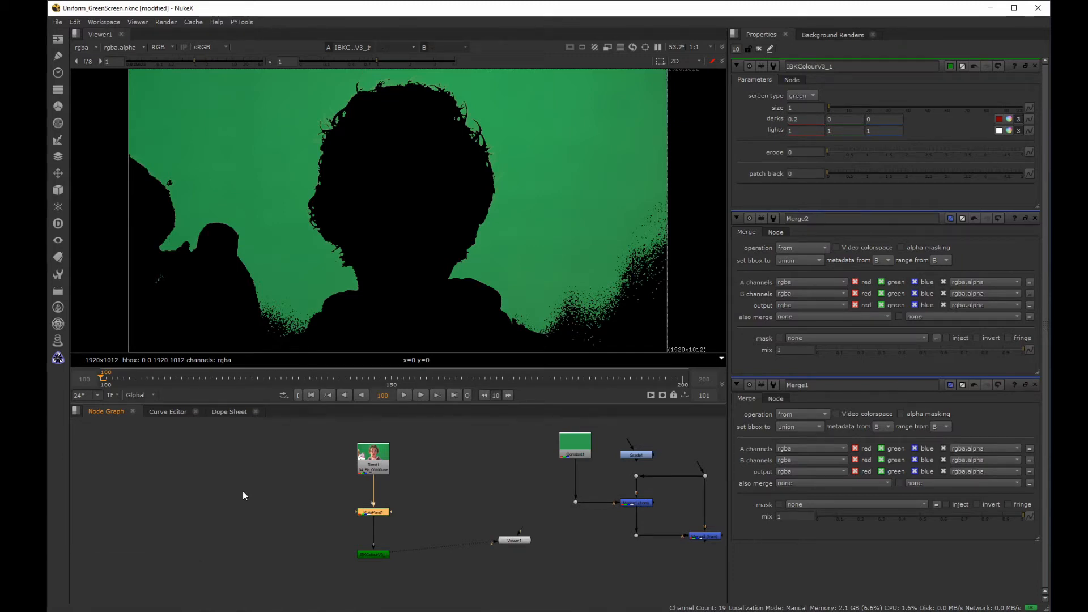
click(243, 492)
Fine-tune the IBKColour node's red darks to 0.148 and fit the image in the viewer
click(809, 118)
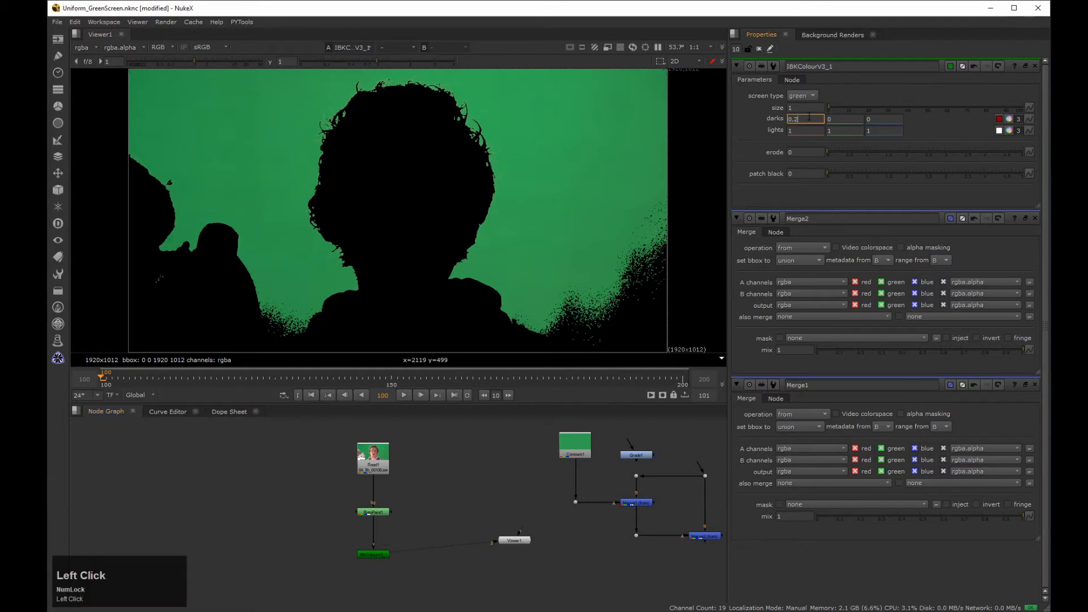
key(Down)
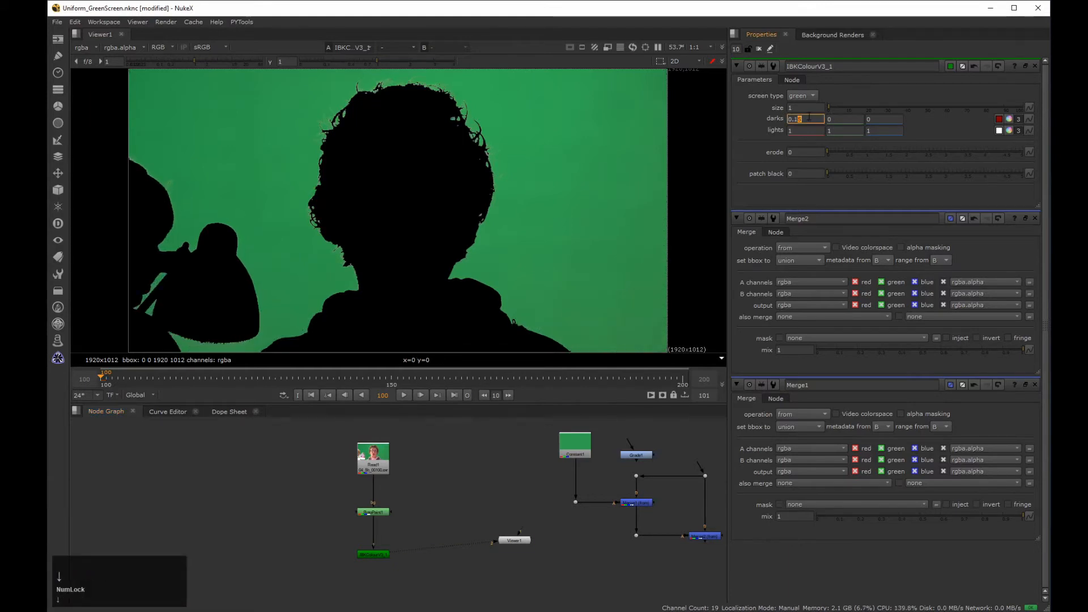
middle_drag(433, 243, 427, 236)
key(h)
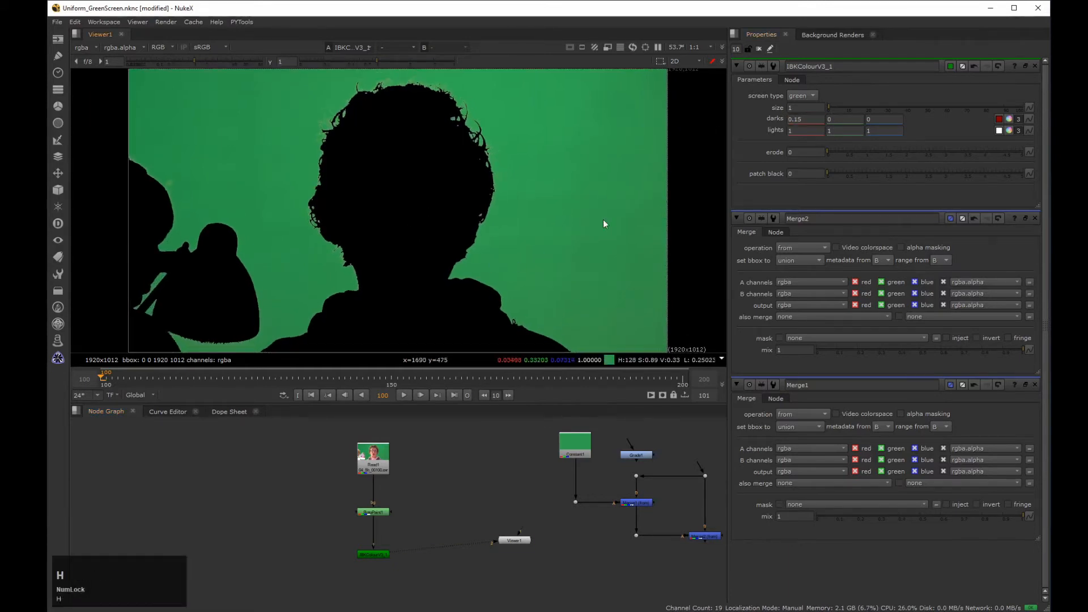
scroll(648, 236, down, 2)
click(813, 123)
key(Down)
key(Up)
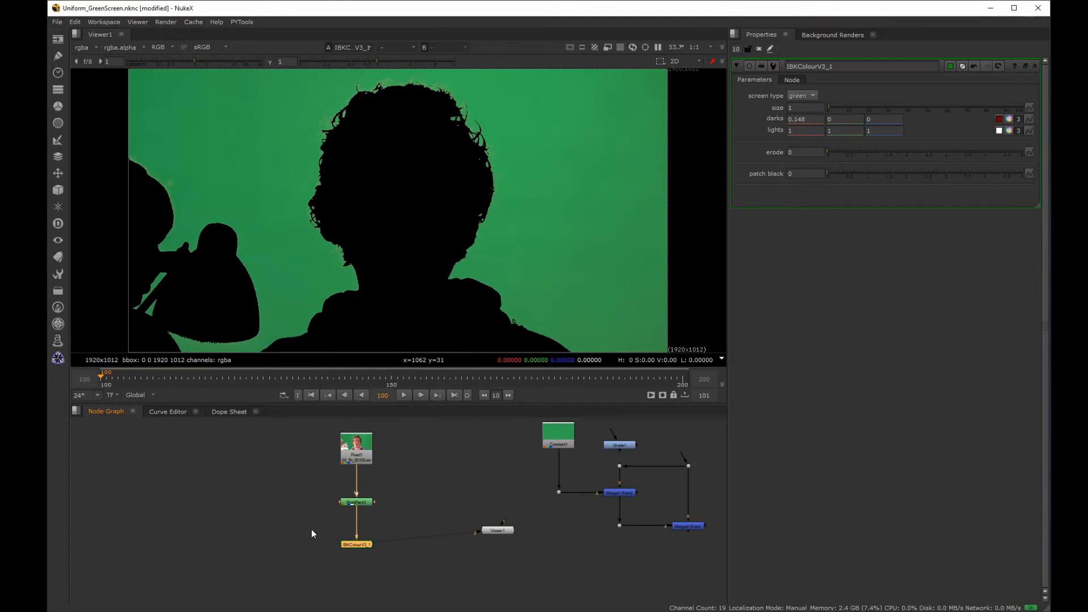
Add an extendIBK node after the IBKColour node and open its properties
key(Tab)
text(eExtend)
key(Down)
key(Down)
key(Down)
key(Return)
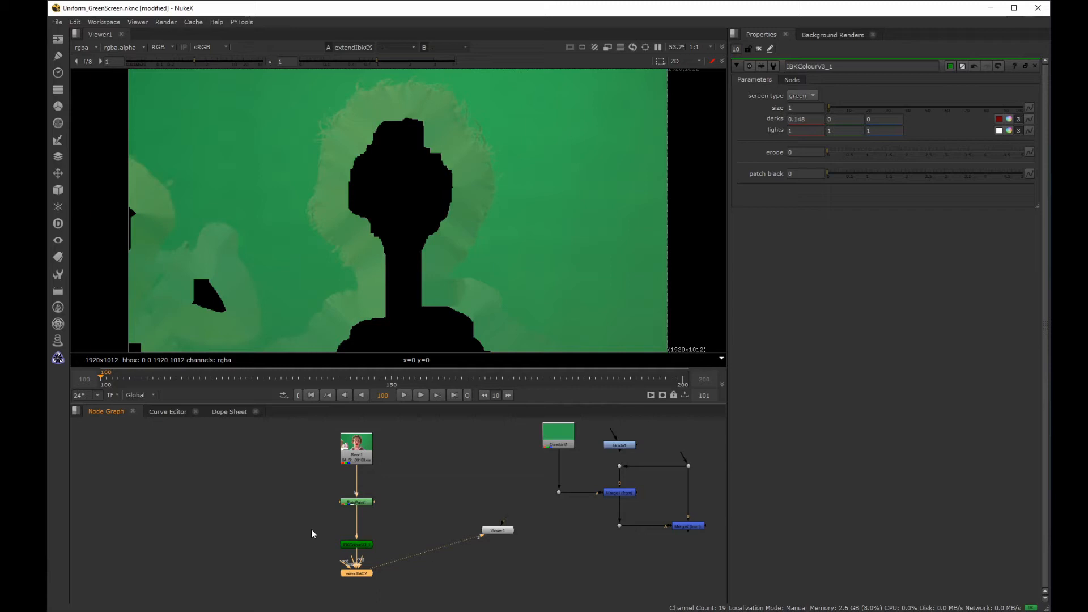
click(312, 533)
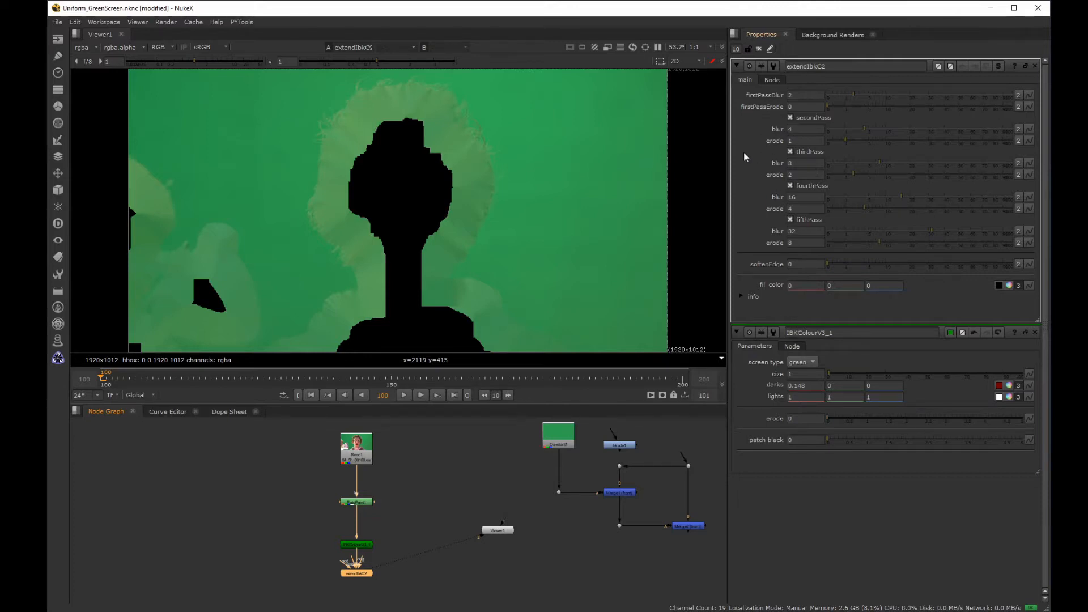
Set the blur of all five extendIBK passes to 0
click(807, 231)
text(0)
click(805, 197)
text(0)
click(805, 163)
text(0)
click(805, 130)
text(0)
click(805, 95)
text(0)
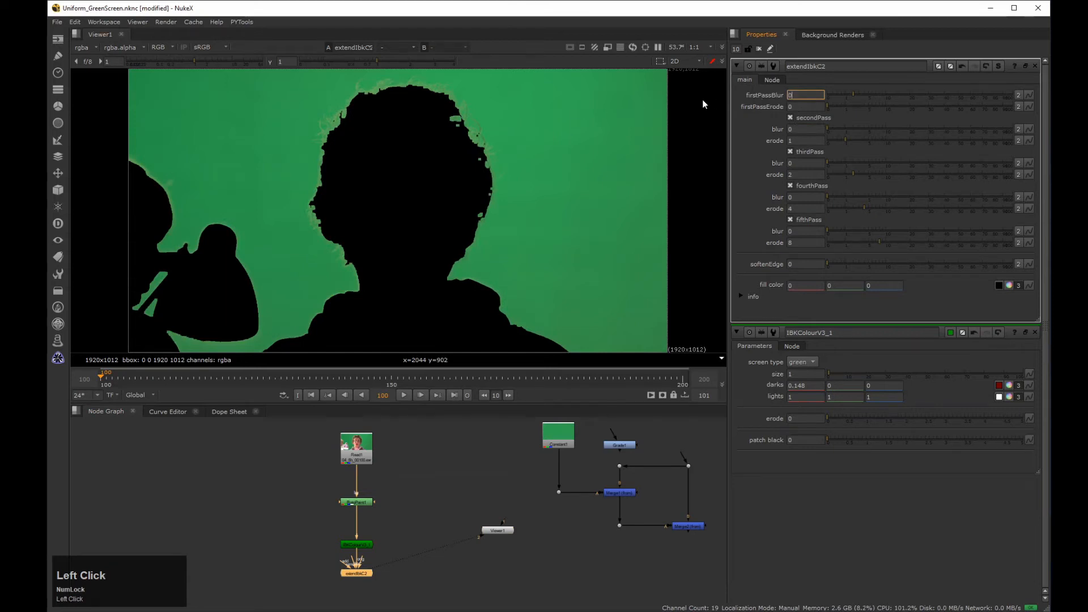
key(Return)
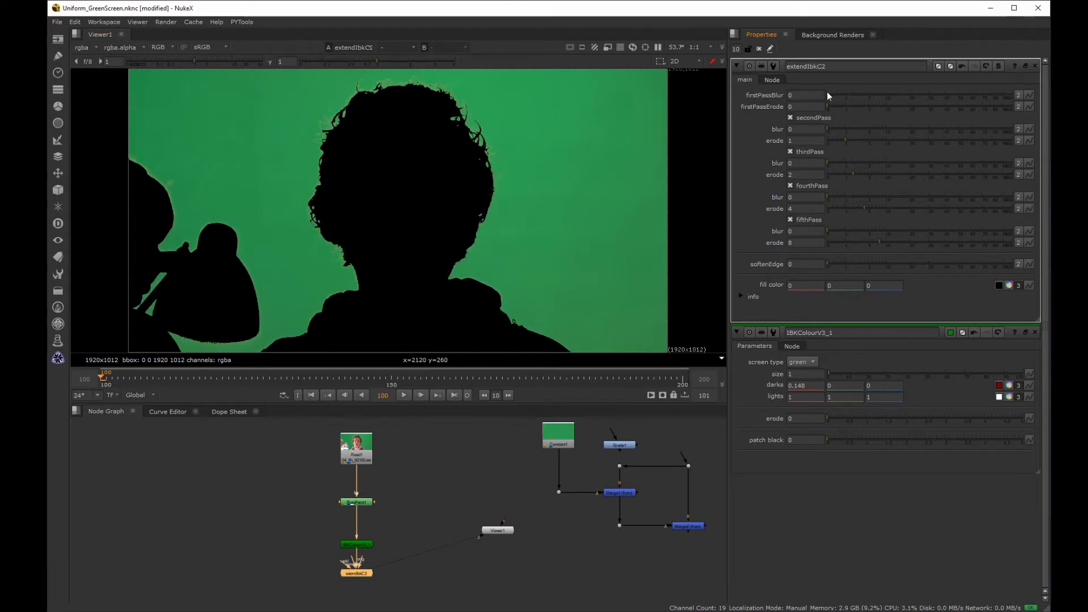
drag(828, 95, 780, 97)
mouse_move(831, 128)
mouse_down()
mouse_move(913, 130)
mouse_move(820, 136)
mouse_up()
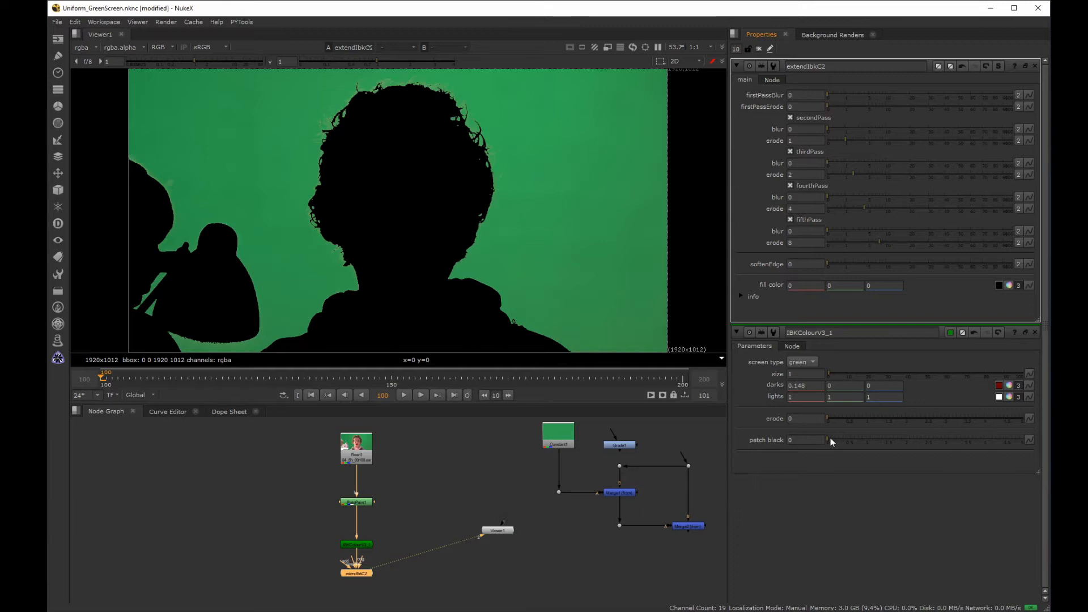
drag(828, 438, 780, 417)
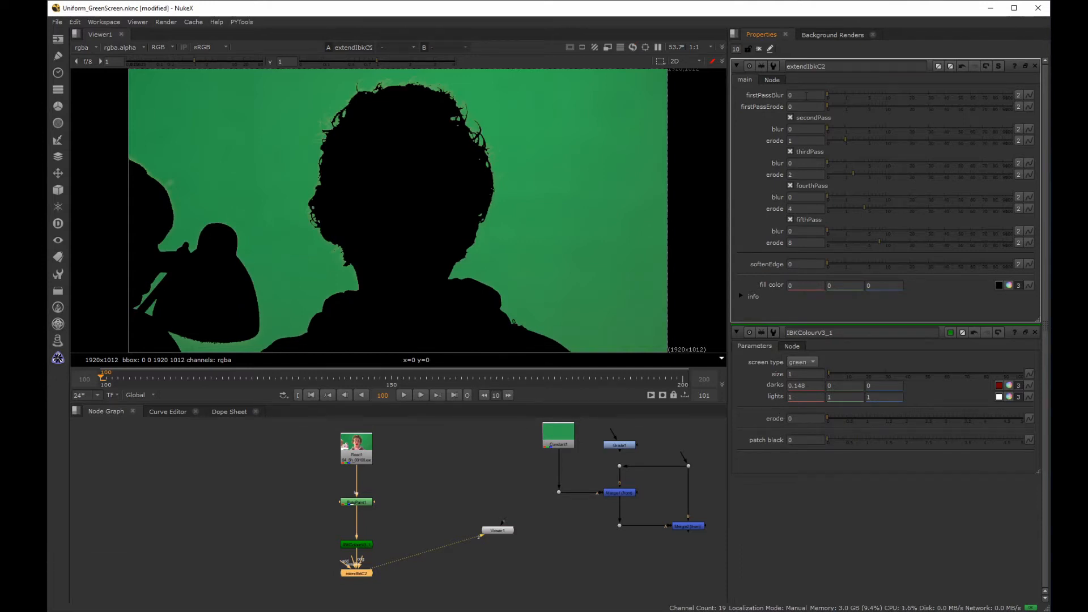
Set the extendIBK blur values to 2, 4, 8, 16 and 32 for the first through fifth passes
click(794, 95)
text(2)
click(796, 129)
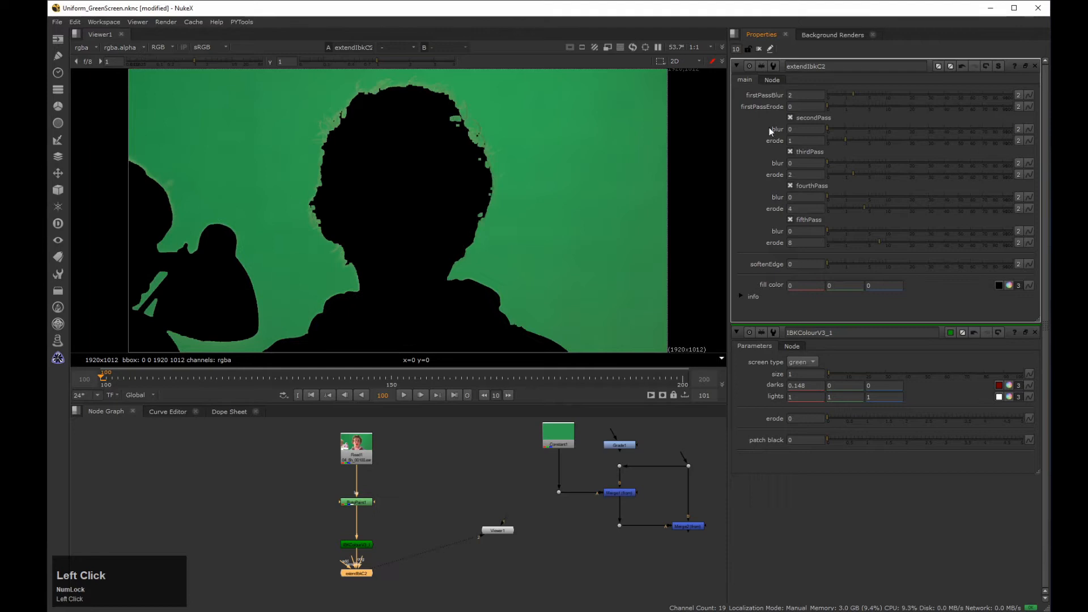
text(4)
click(797, 163)
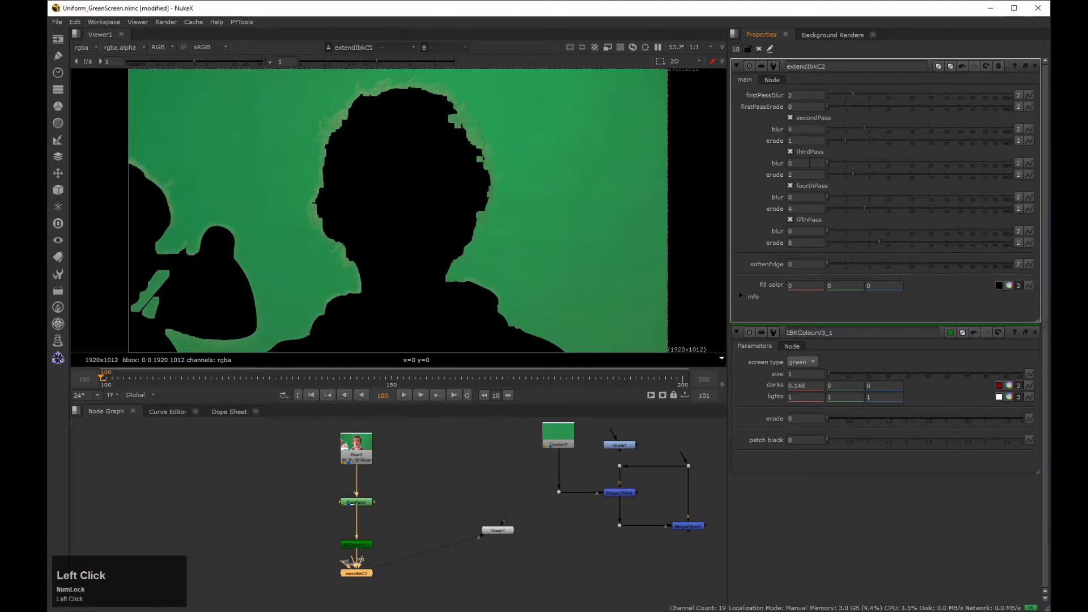
text(8)
click(795, 197)
text(16)
click(789, 229)
text(32)
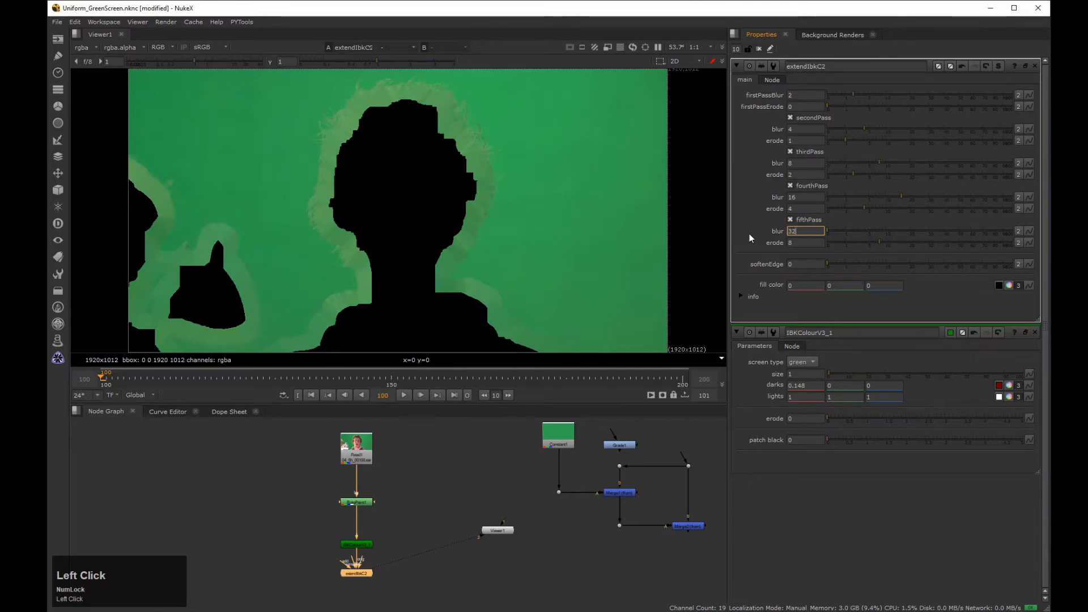
key(Return)
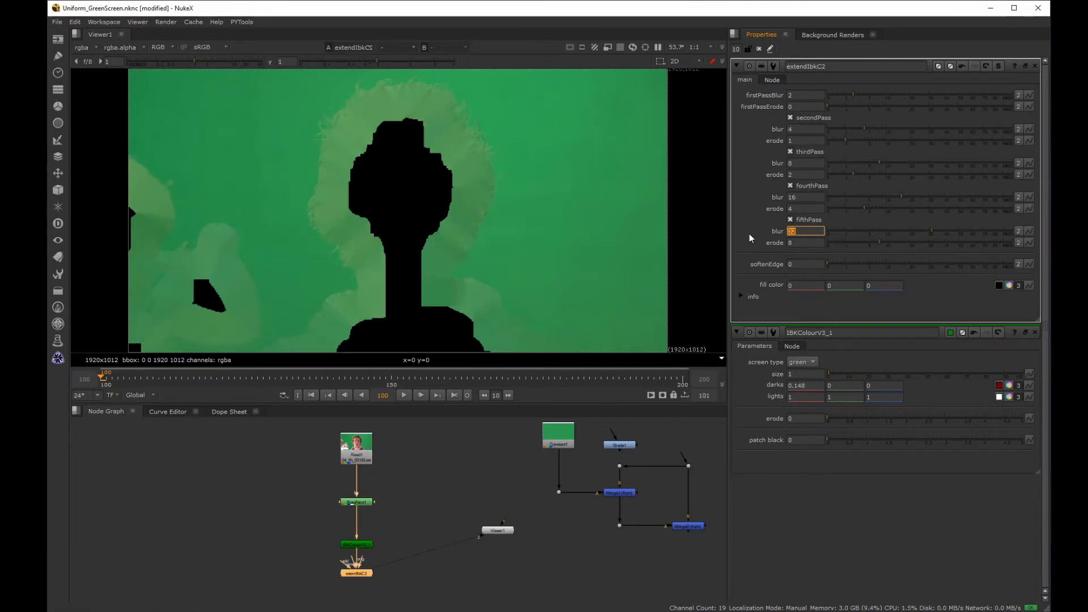
Set the extendIBK fourth pass blur to 32 and the fifth pass blur to 64
click(805, 198)
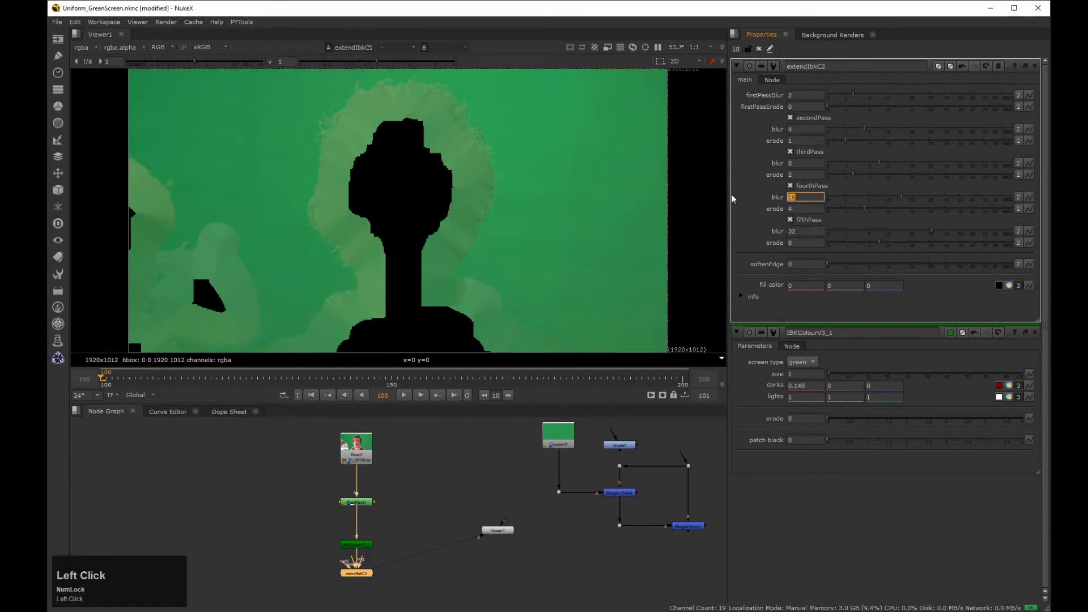
text(32)
key(Return)
click(806, 231)
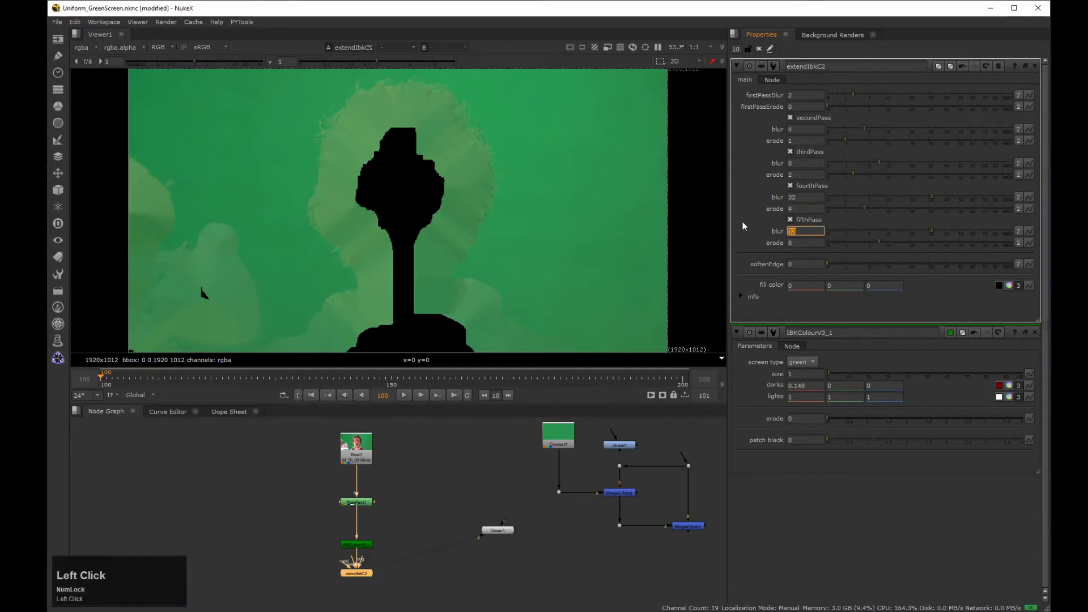
text(64)
key(Return)
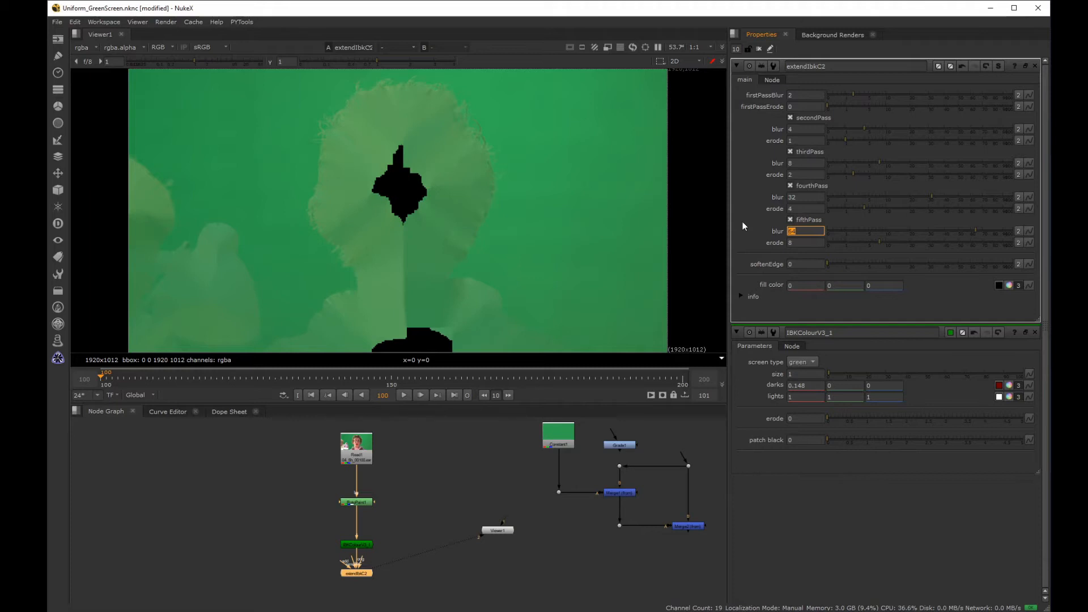
Raise the extendIBK fifth pass blur to 134 to fill the remaining black holes
click(805, 231)
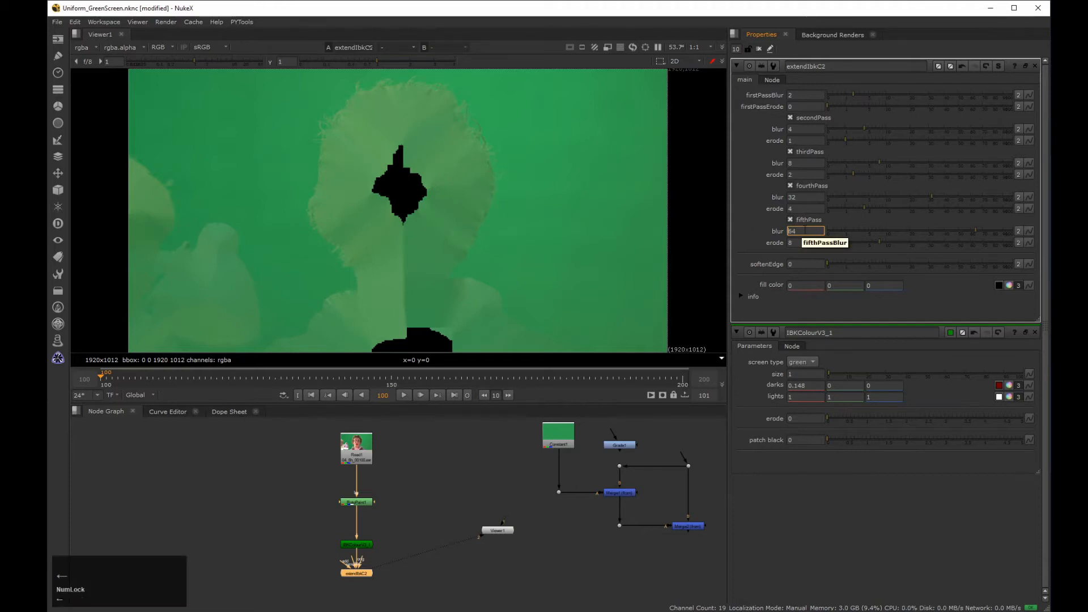
key(Up)
key(Up)
key(Up)
key(Up)
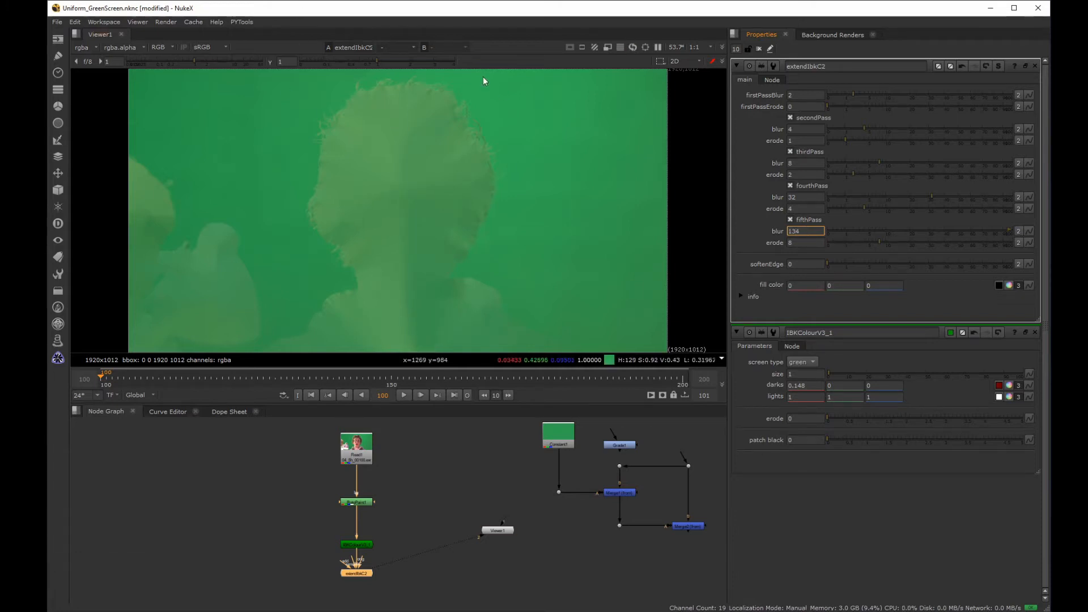
Raise the IBKColour node's erode to 4
click(630, 348)
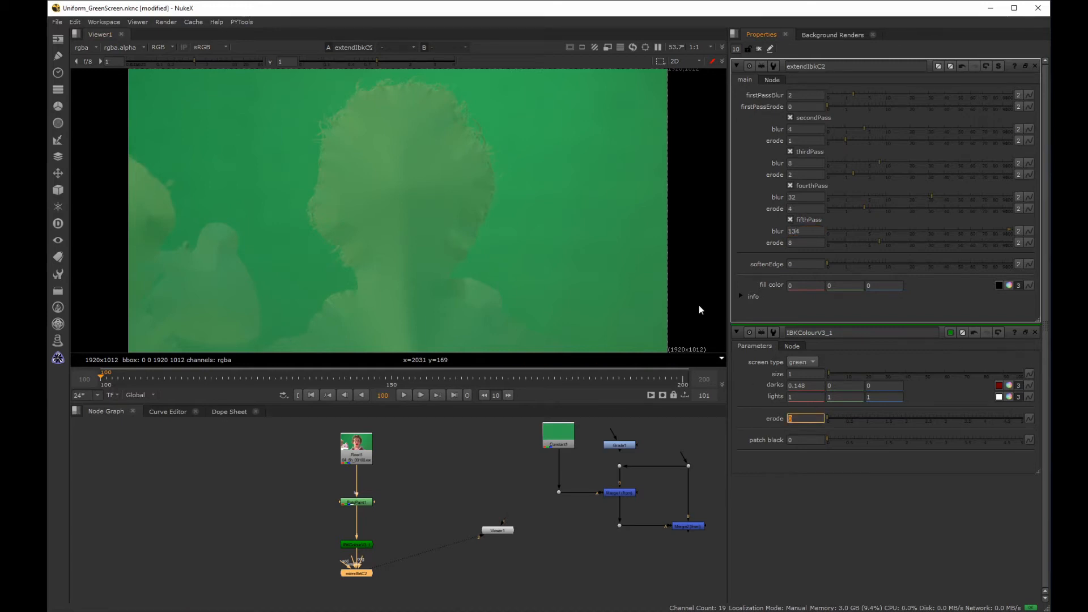
key(Up)
key(Up)
key(Up)
key(Up)
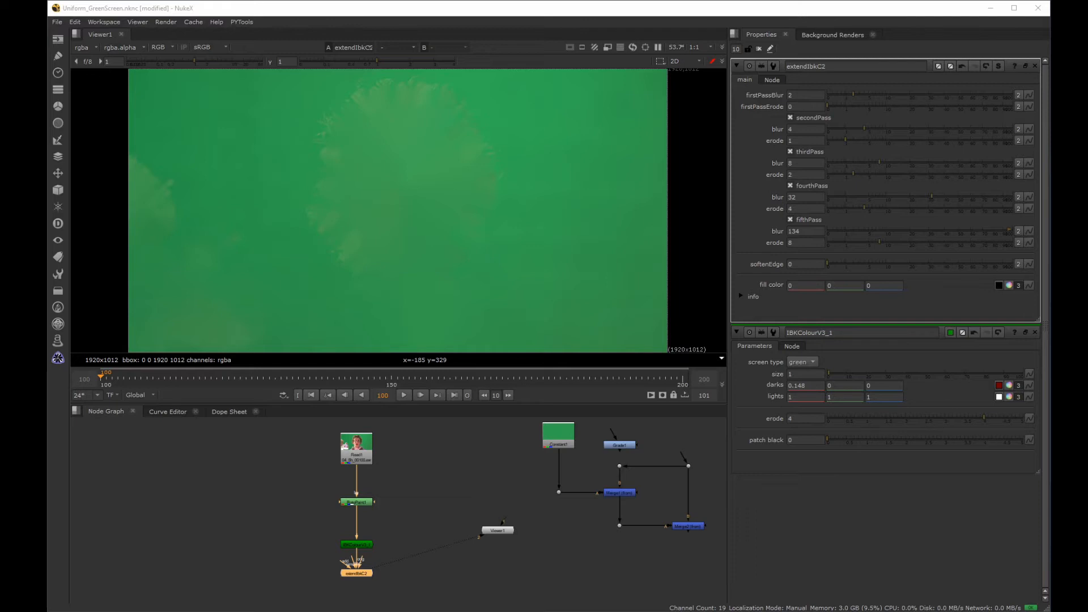
Place the Constant and the first from merge below extendIBK, connect the merge to its output, and view the merge
middle_drag(550, 449, 471, 487)
drag(425, 447, 361, 522)
shift+click(539, 530)
scroll(361, 522, down, 2)
drag(369, 561, 341, 560)
key(1)
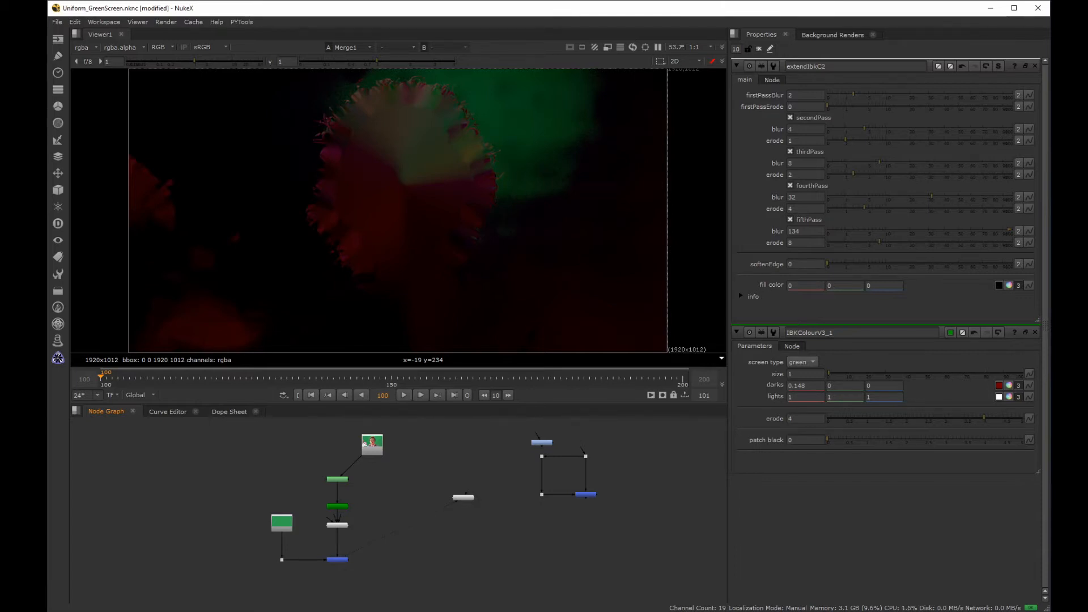
Separate the second from merge from its old layout and delete the leftover elbow dots beside it
click(486, 501)
scroll(485, 501, up, 4)
drag(553, 443, 560, 476)
drag(450, 425, 523, 526)
key(Delete)
scroll(404, 590, down, 1)
middle_drag(405, 590, 399, 485)
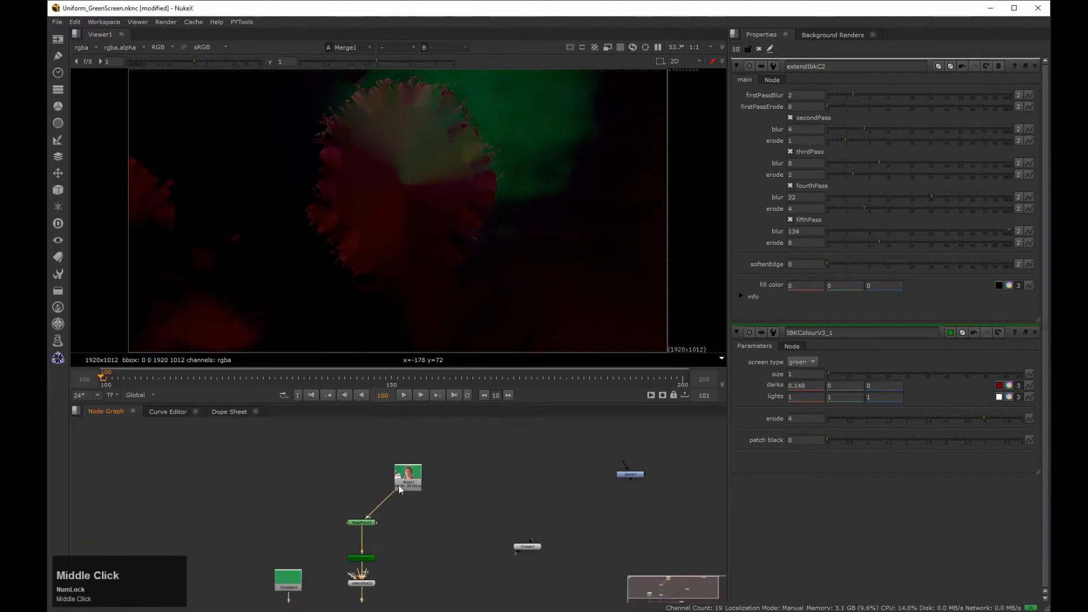
Branch the RotoPaint output with a dot, connect it and the first merge into the second from merge, and view the result
drag(361, 522, 410, 508)
ctrl+click(356, 521)
middle_drag(356, 520, 396, 456)
drag(380, 440, 434, 452)
middle_drag(497, 551, 505, 544)
click(477, 550)
drag(477, 550, 440, 448)
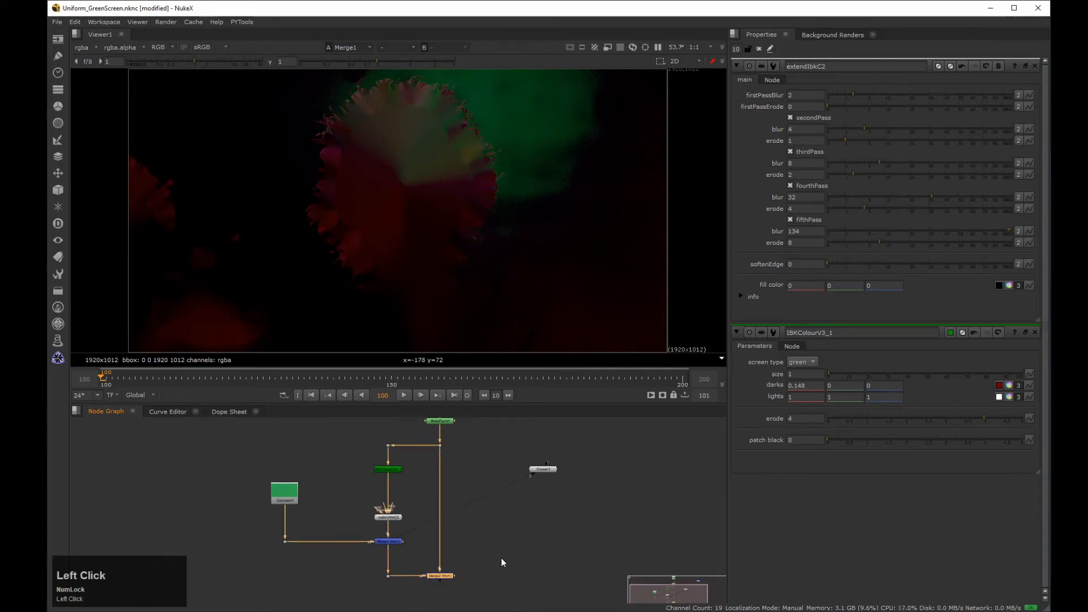
key(1)
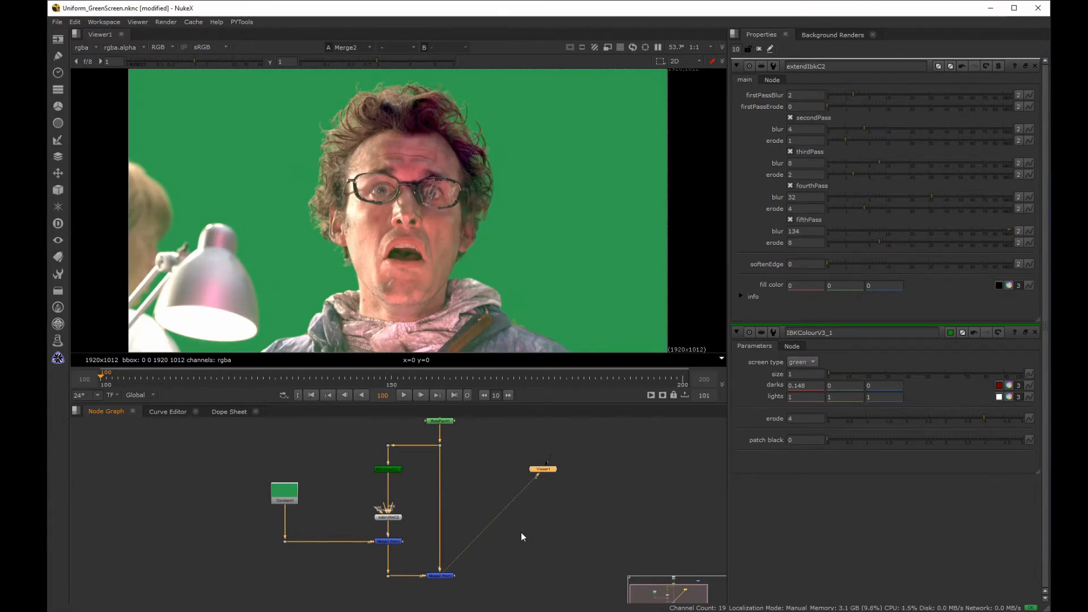
Toggle the second from merge off and on to compare the original and evened green screen
drag(414, 547, 491, 599)
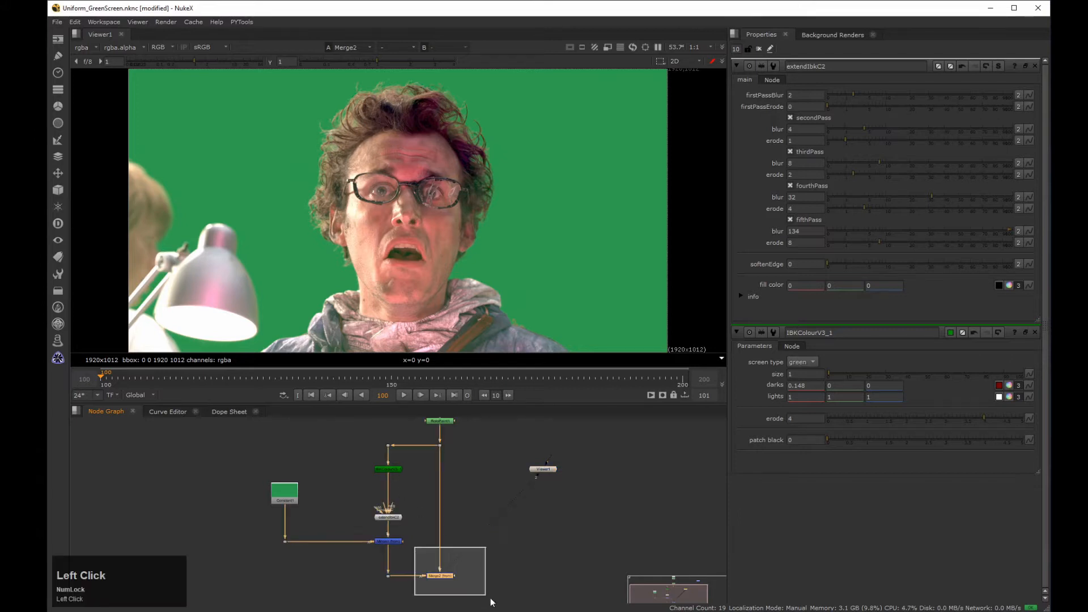
key(d)
key(d)
key(d)
key(d)
key(d)
key(d)
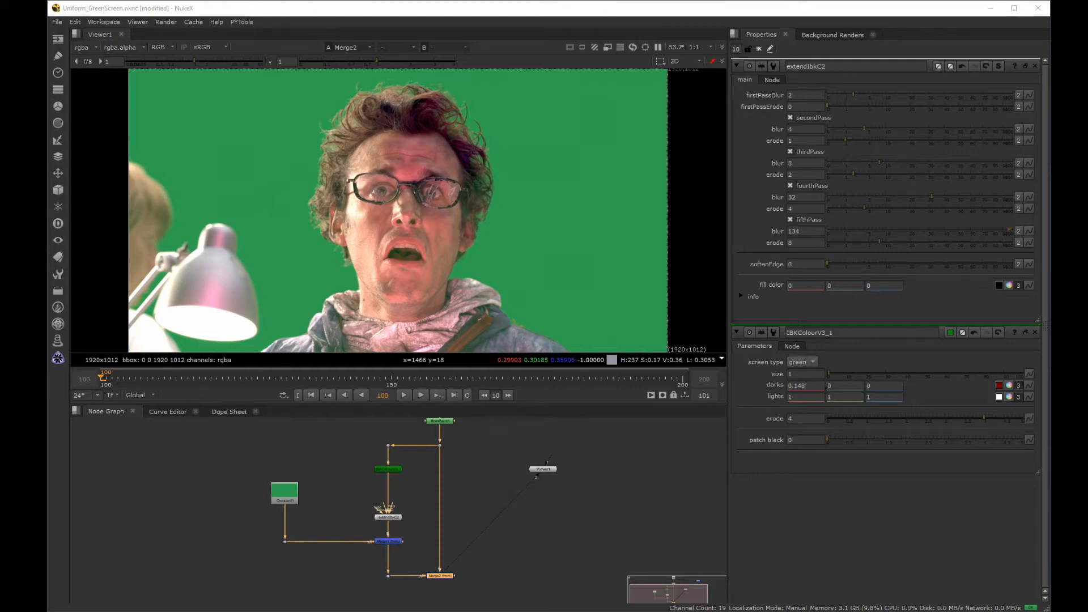
Add a Keylight node and connect its source to the RotoPaint output through an elbow dot
click(516, 503)
drag(549, 472, 544, 567)
text(key)
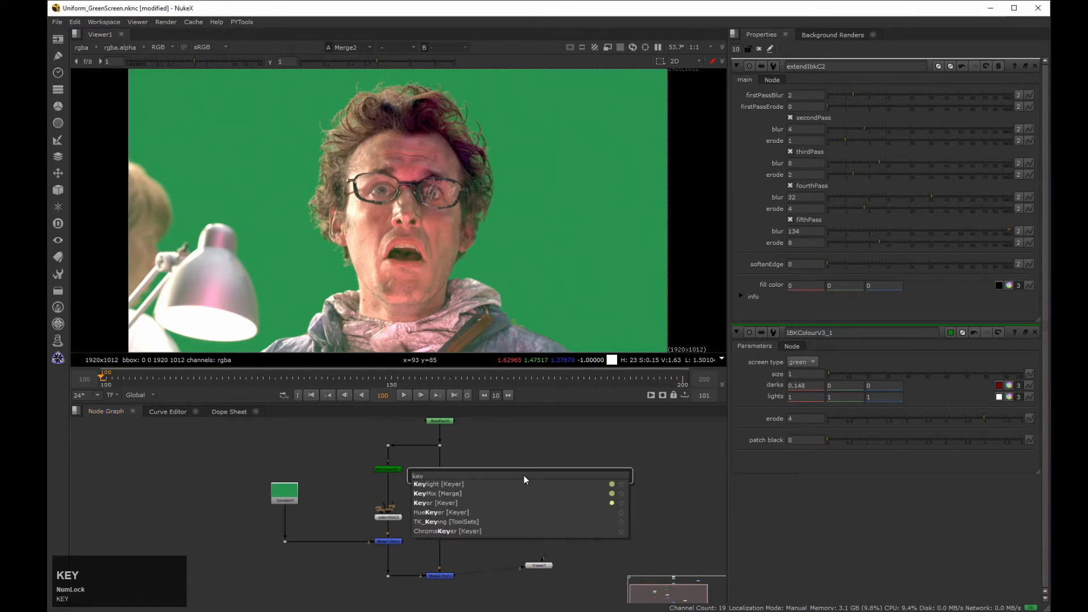
key(Return)
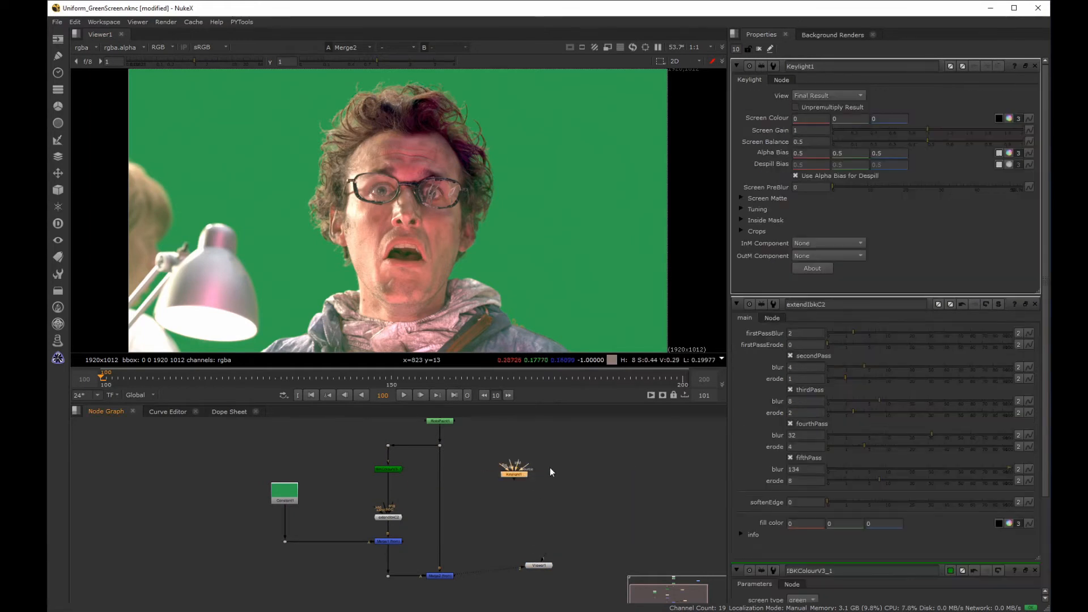
mouse_move(528, 464)
mouse_down()
mouse_move(439, 446)
mouse_move(520, 437)
mouse_move(515, 449)
mouse_up()
click(512, 493)
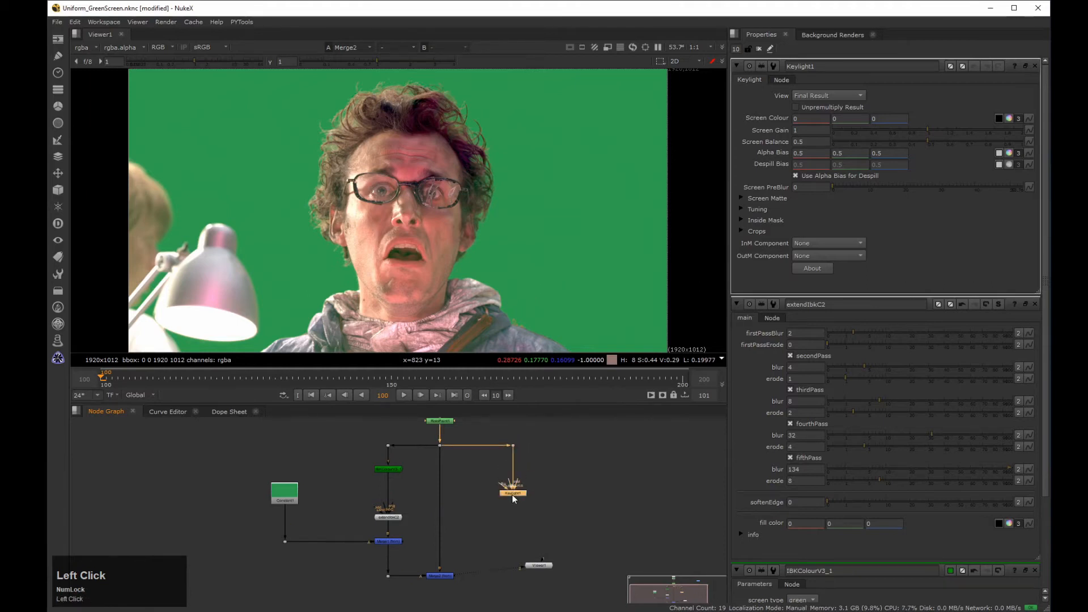
Set the Keylight screen colour's green value to 1 and view the Keylight result
click(841, 120)
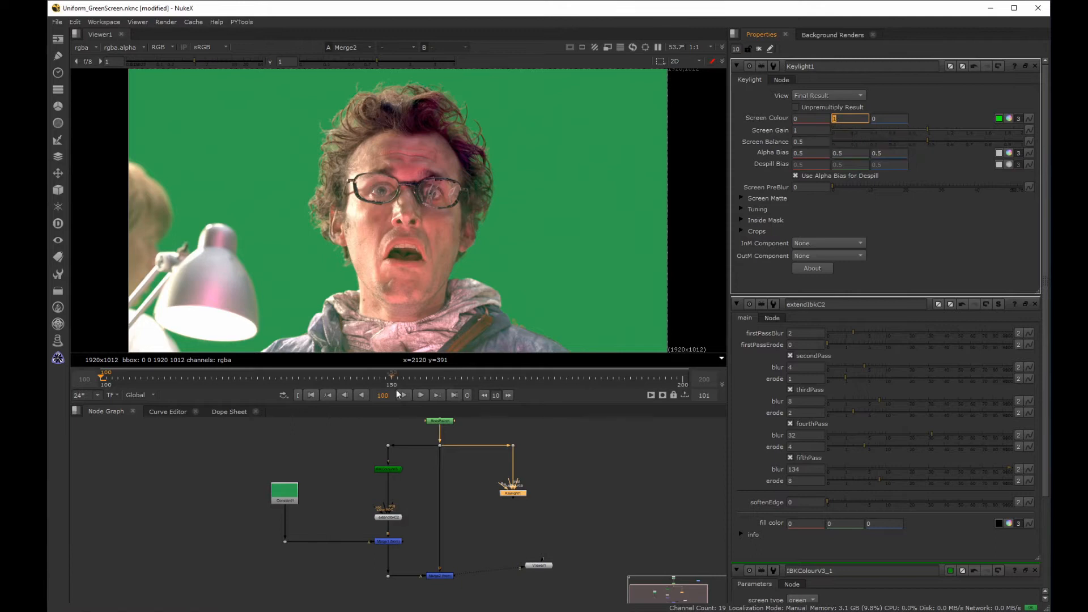
click(470, 518)
key(1)
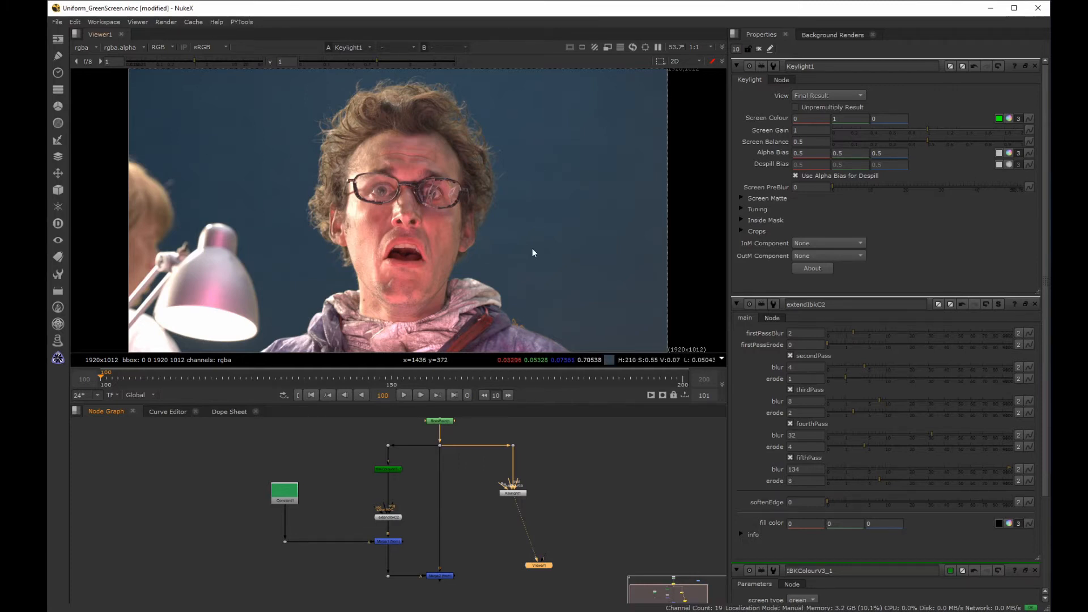
click(588, 522)
Merge the Keylight output with the RotoPaint plate using the from operation
click(513, 492)
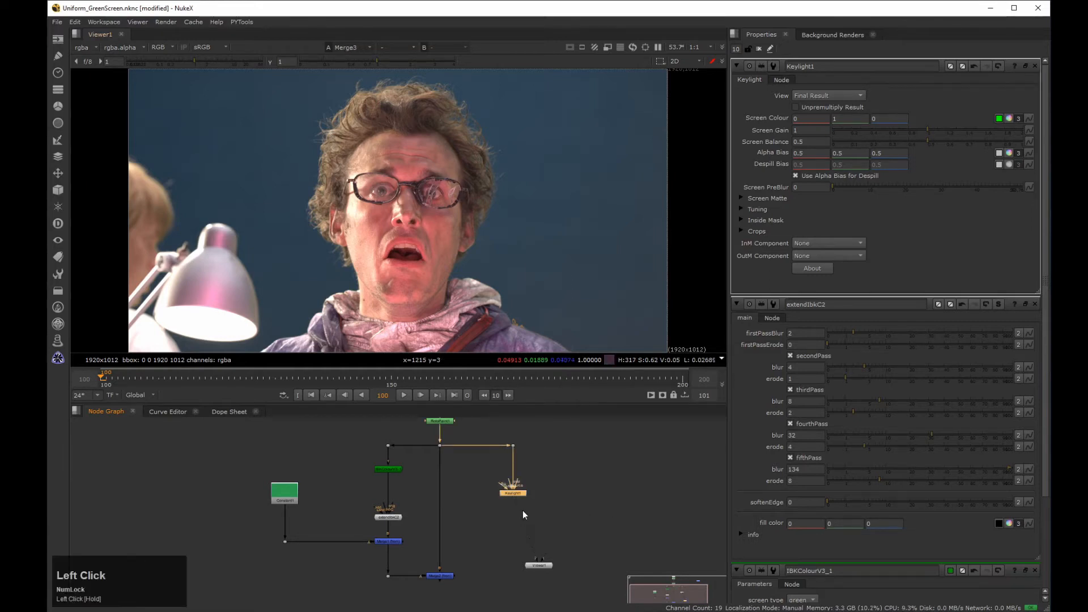
key(m)
drag(573, 481, 566, 518)
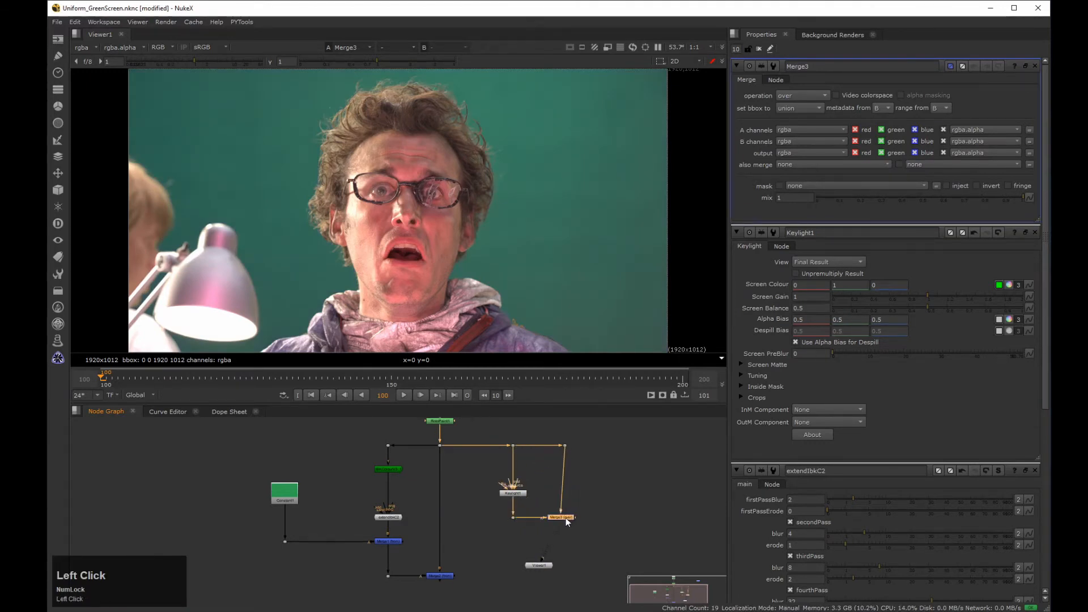
click(802, 95)
click(812, 123)
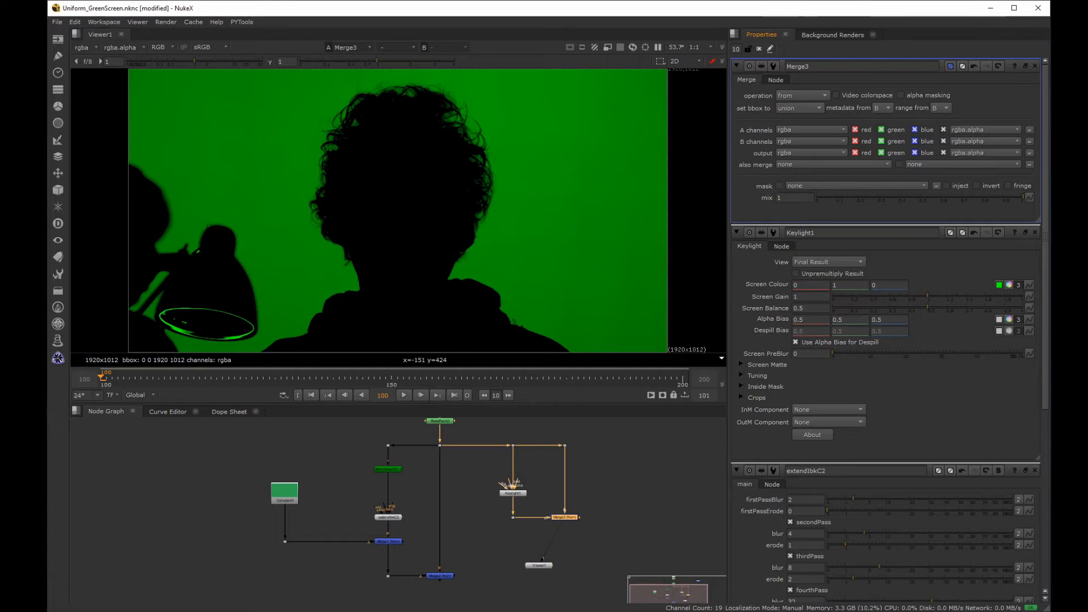
Add a Saturation node after the Keylight difference merge
drag(611, 503, 538, 544)
key(Tab)
text(satu)
key(Down)
key(Return)
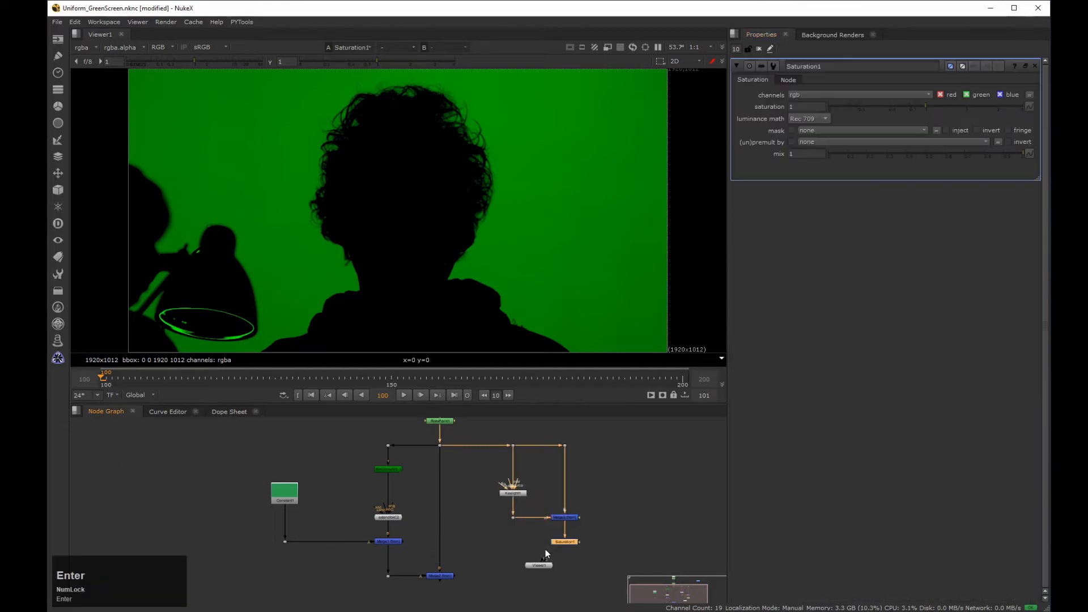
Set the Saturation node's saturation to 0 and sample the screen area beside the actor's head in the viewer
click(803, 106)
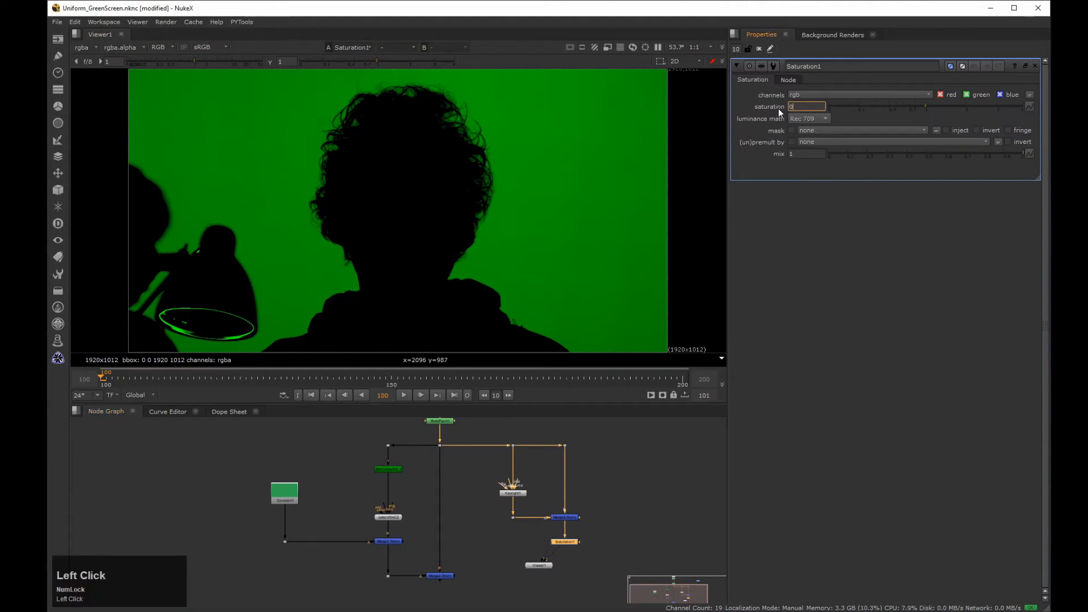
text(0)
key(Return)
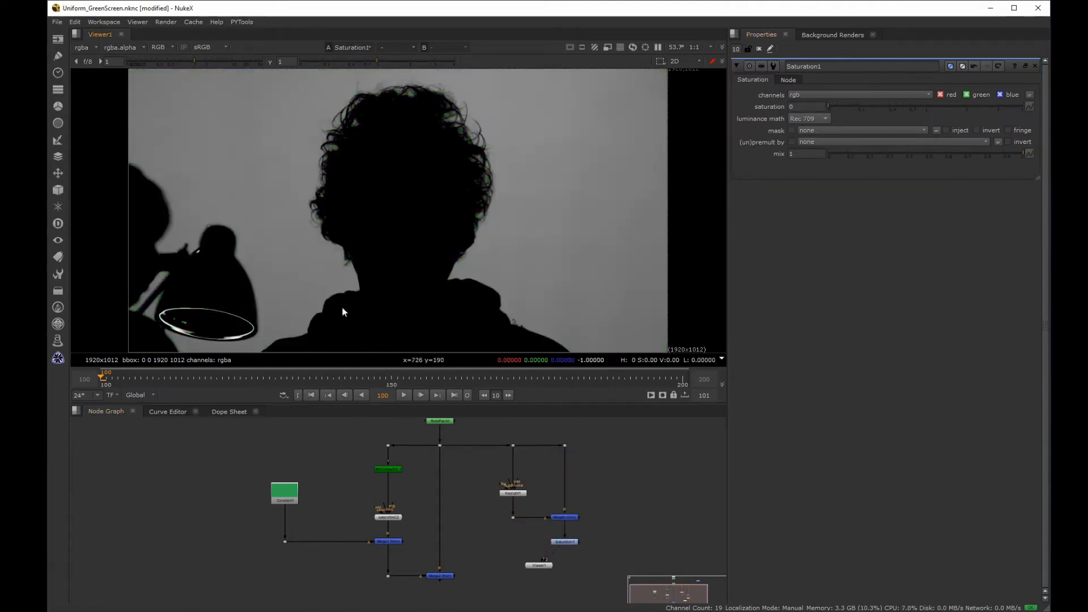
mouse_move(486, 243)
ctrl+mouse_down()
mouse_move(508, 225)
mouse_move(508, 244)
ctrl+mouse_up()
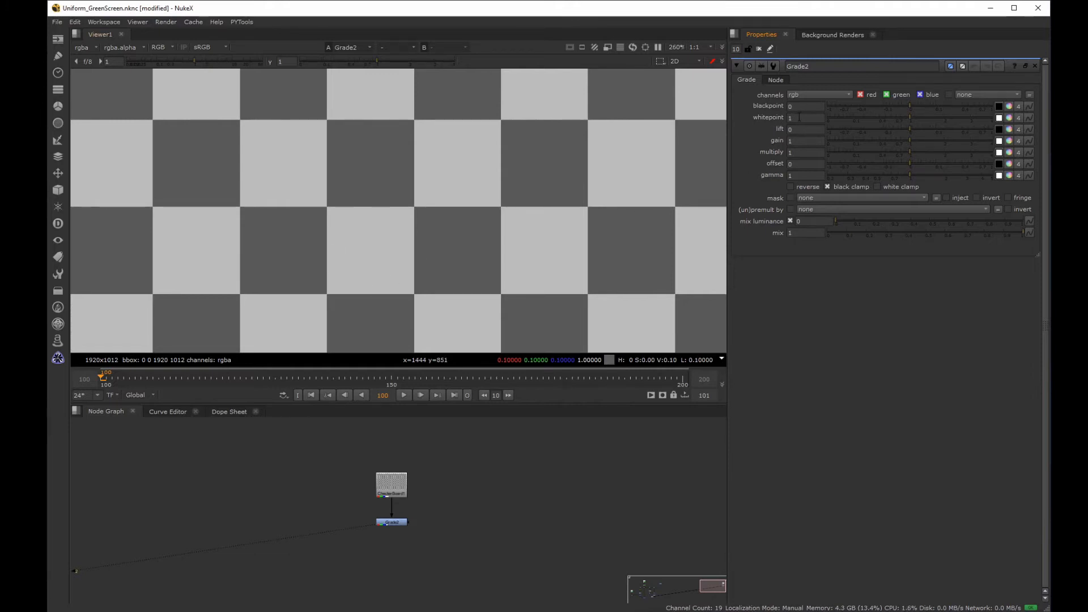
Sample a light and a dark checkerboard square and set the Grade2 whitepoint to 0.5
click(367, 240)
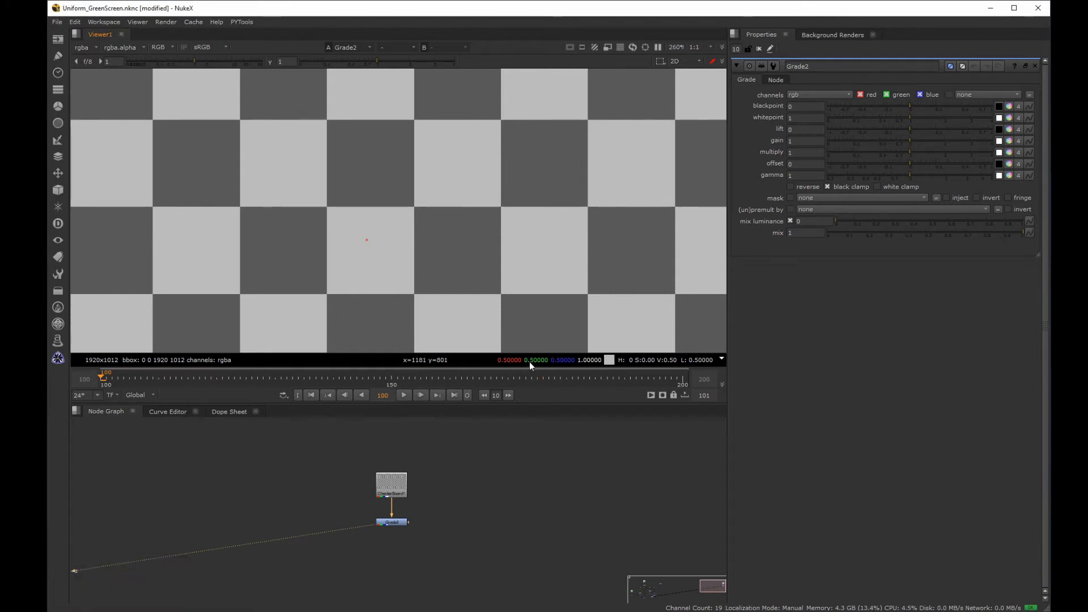
drag(421, 266, 450, 241)
ctrl+right_click(464, 225)
click(803, 117)
text(0.5)
key(Return)
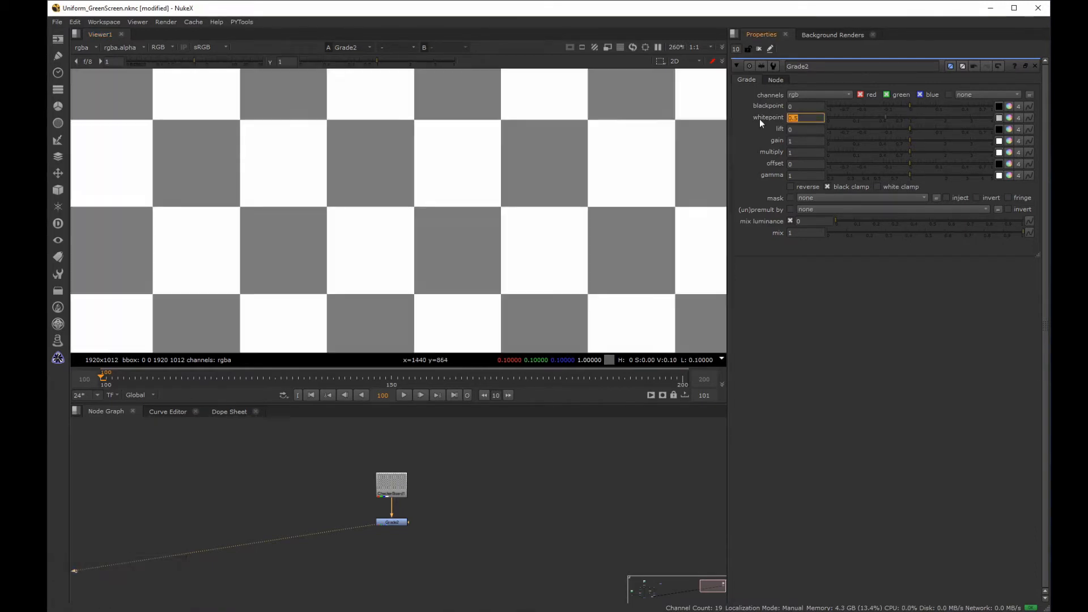
Sample the regraded light and dark squares, and divide 0.5 by 0.5 in the calculator
ctrl+click(369, 247)
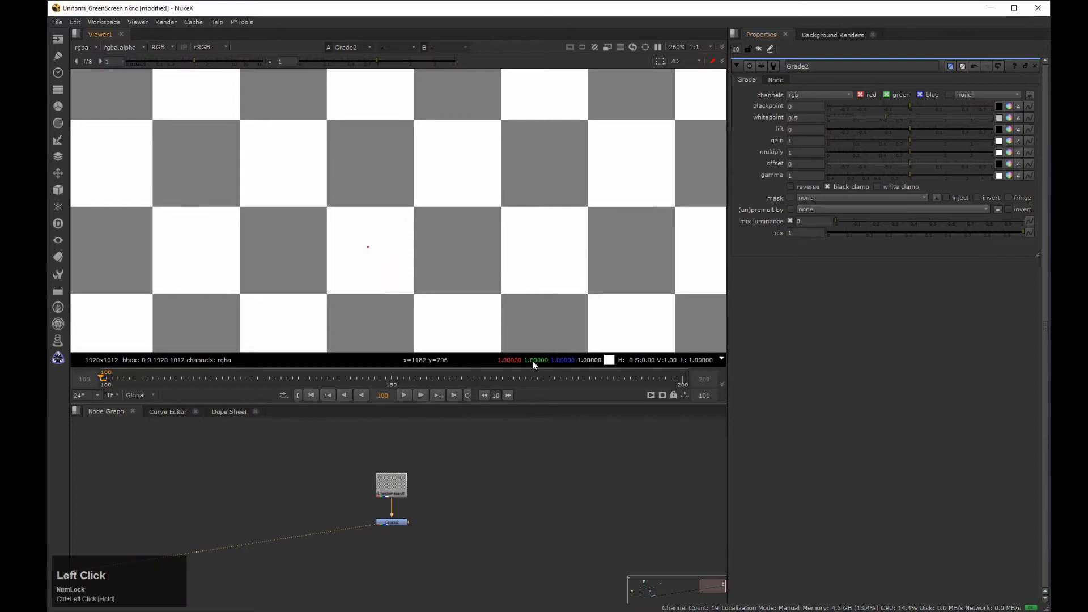
ctrl+click(453, 244)
key(XF86Calculator)
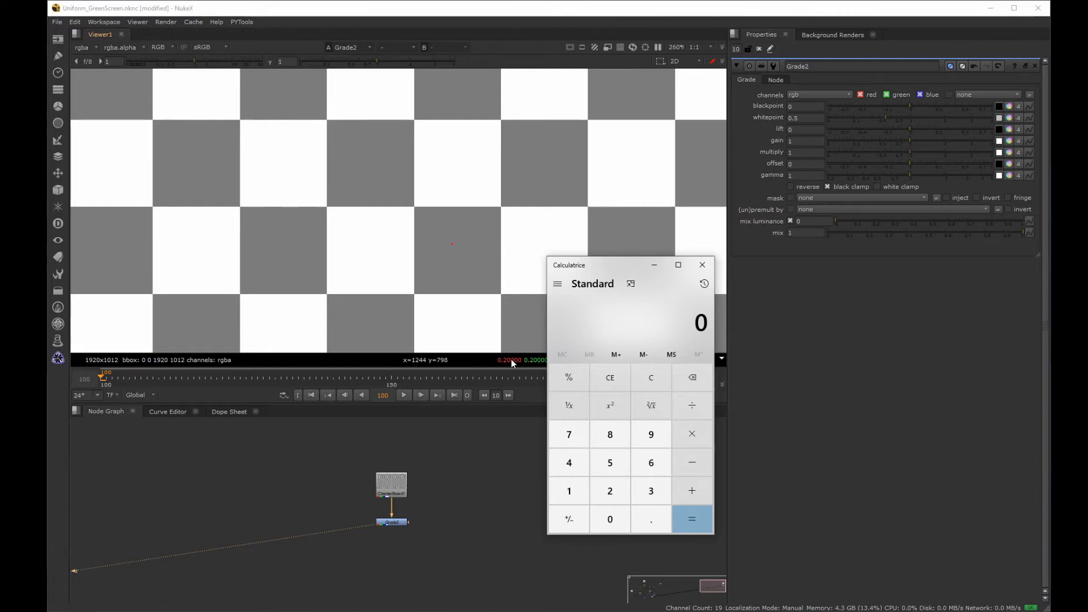
click(610, 511)
key(period)
click(616, 472)
click(696, 400)
click(650, 517)
click(618, 469)
click(683, 521)
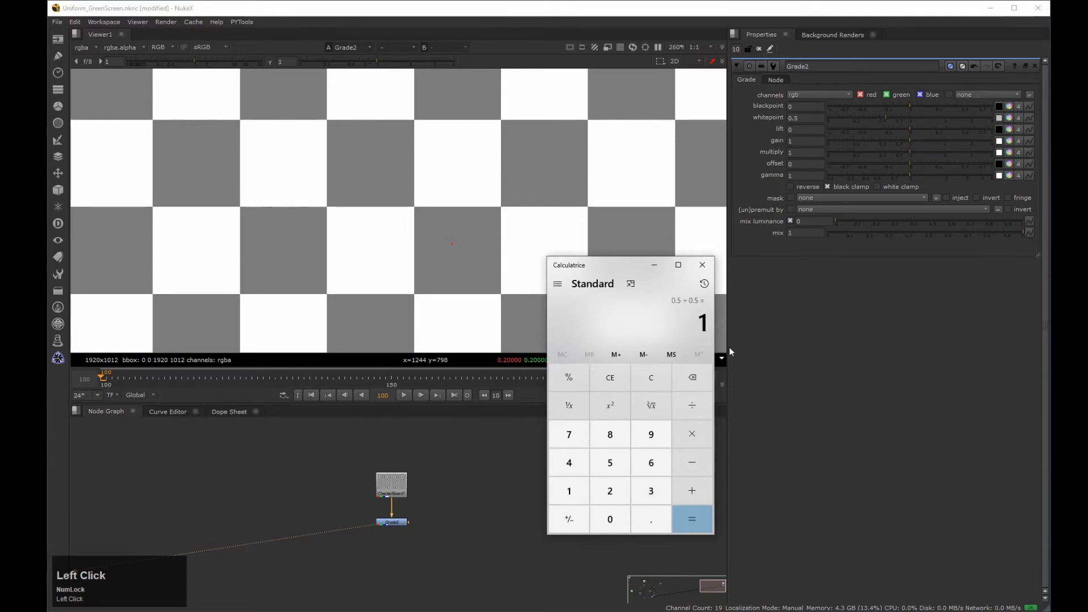
Divide 0.1 by 0.5 in the calculator and close it
click(624, 383)
click(651, 517)
click(575, 494)
click(703, 400)
click(610, 518)
click(652, 518)
click(618, 465)
click(677, 519)
click(704, 267)
Set the Grade2 whitepoint to 0.1
right_click(699, 180)
drag(800, 116, 737, 107)
text(0.1)
key(Return)
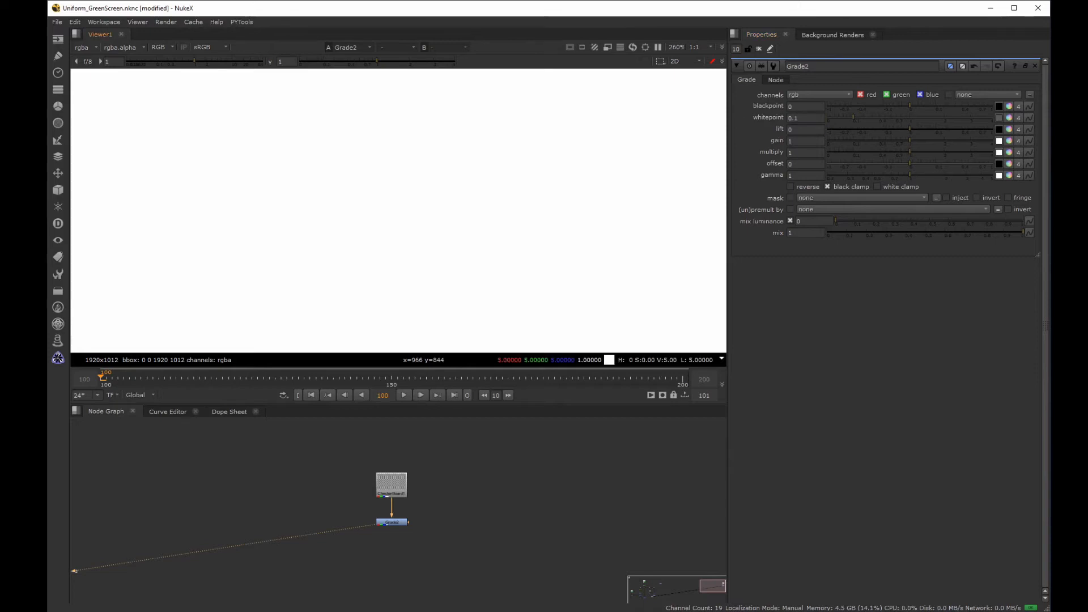
Lower the viewer gain to 0.16 and sample a dark and a light checkerboard square
click(182, 62)
drag(182, 62, 164, 63)
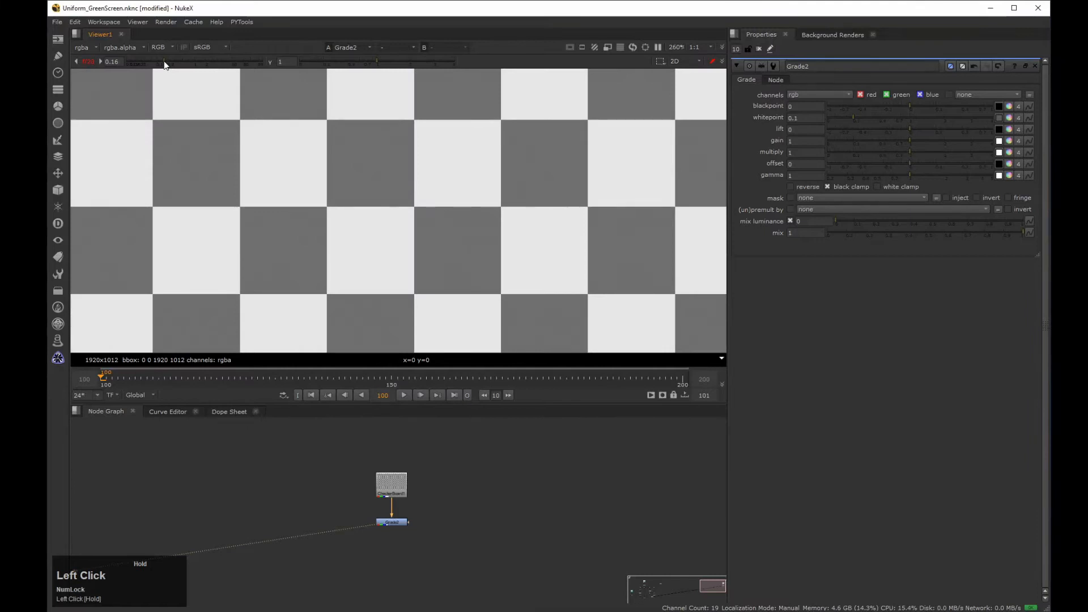
ctrl+click(461, 248)
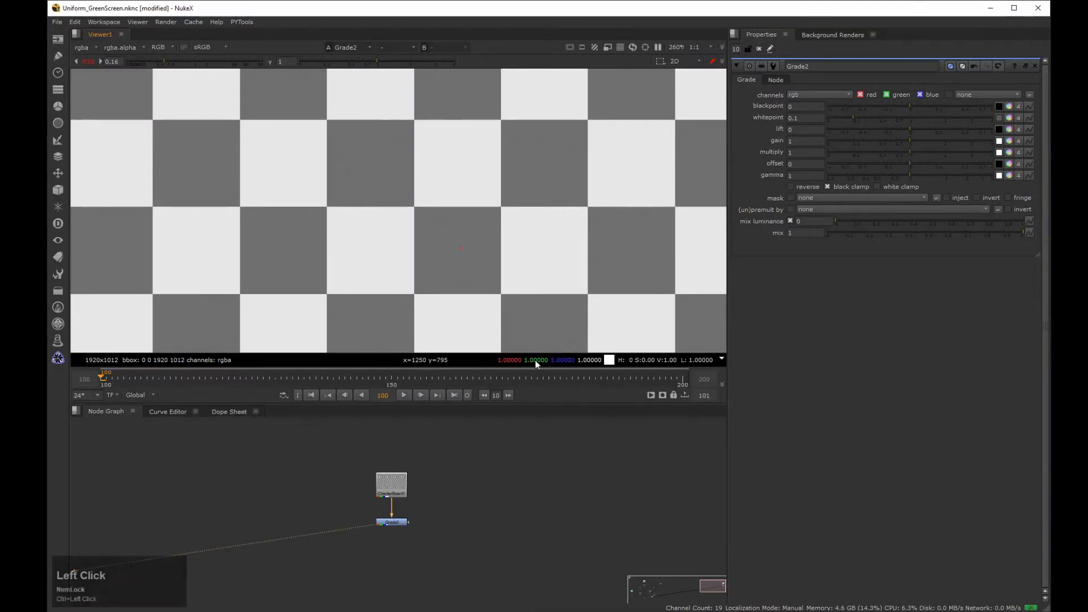
ctrl+click(374, 252)
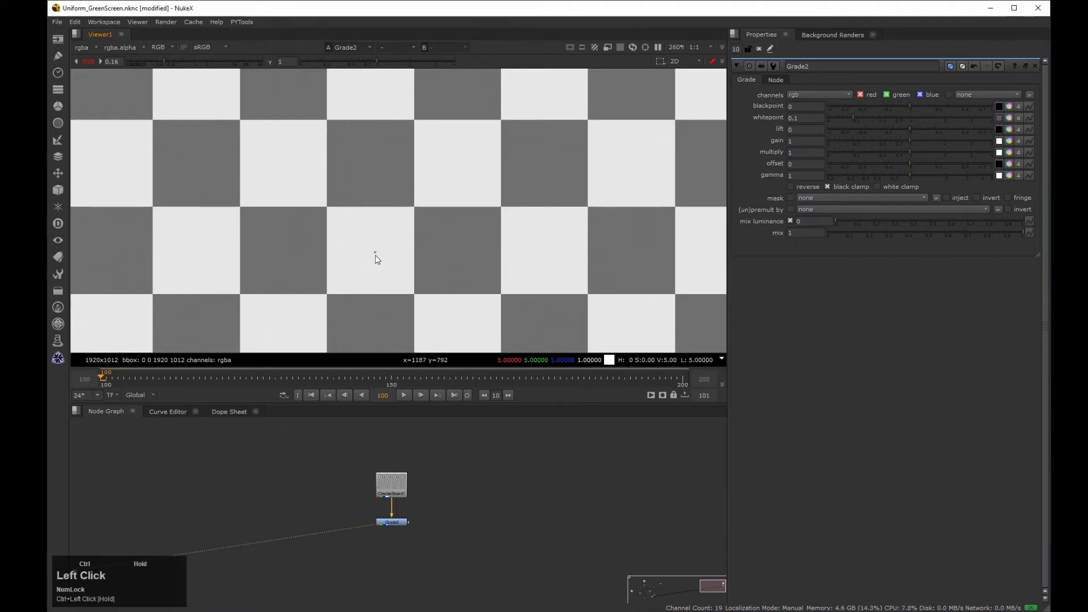
Switch to the calculator and divide 0.1 by 0.1
key(alt+Tab)
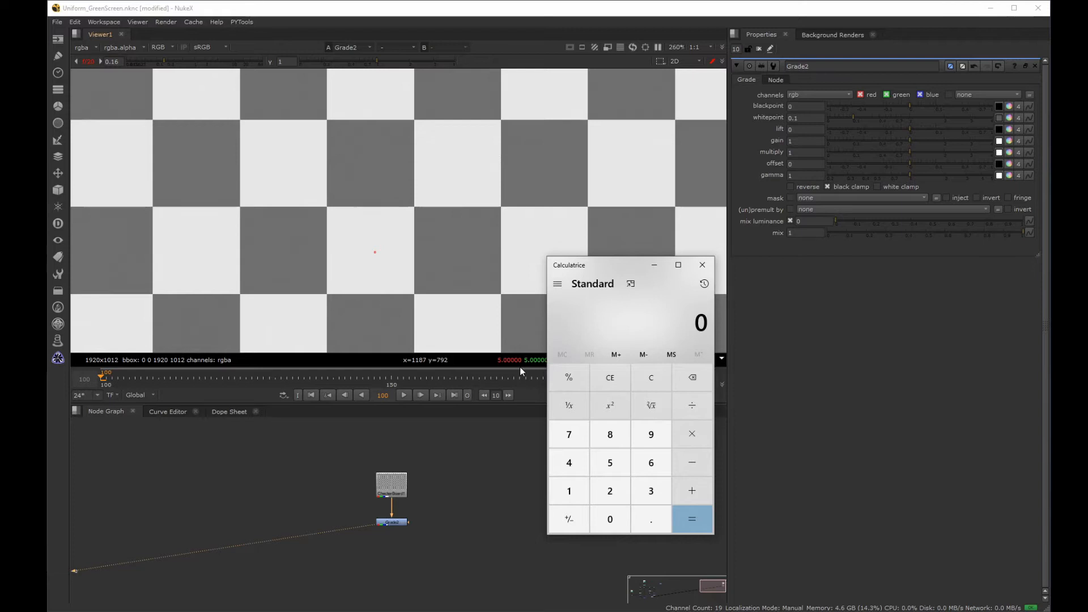
click(609, 519)
click(636, 522)
click(569, 491)
click(692, 405)
click(639, 516)
click(569, 491)
click(692, 519)
Divide 0.5 by 0.1 in the calculator
click(605, 519)
click(657, 515)
click(609, 463)
click(689, 410)
click(618, 519)
click(651, 519)
click(569, 491)
click(692, 519)
drag(637, 268, 765, 242)
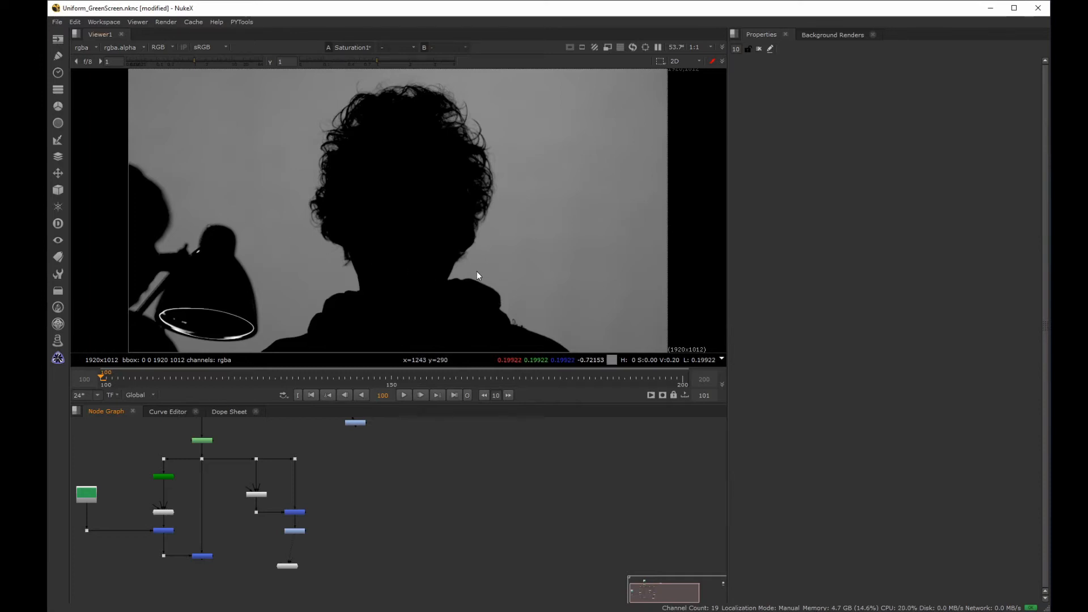
Sample the desaturated matte beside the actor's head and add a Grade node after the Saturation node
ctrl+click(488, 246)
ctrl+drag(488, 247, 499, 202)
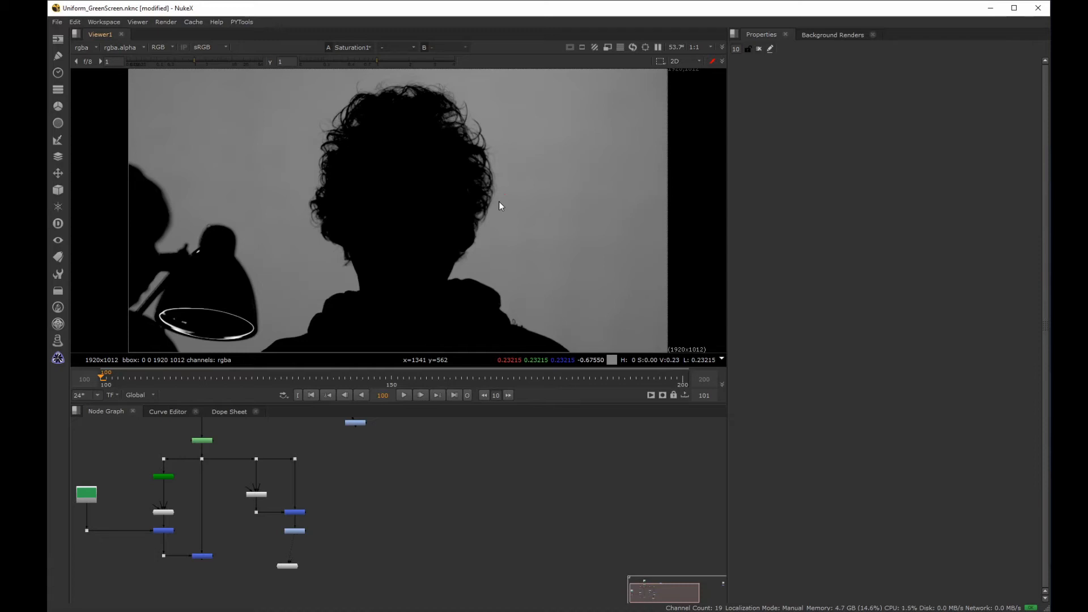
middle_drag(227, 548, 253, 519)
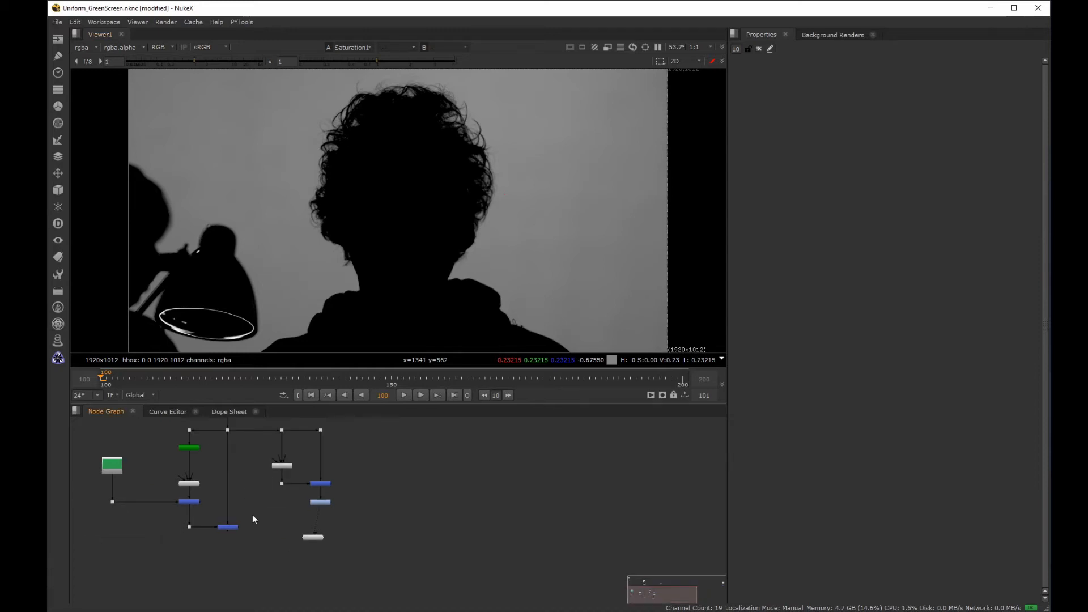
click(317, 502)
key(g)
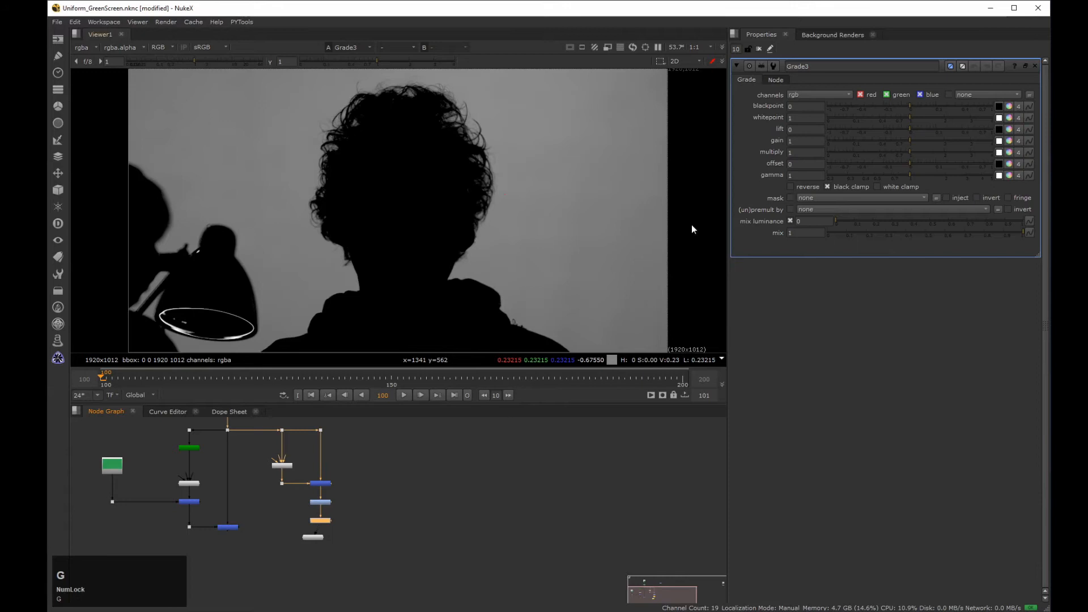
Set the new Grade's whitepoint to about 0.223 from a small screen area beside the head, then sample the graded screen
click(998, 117)
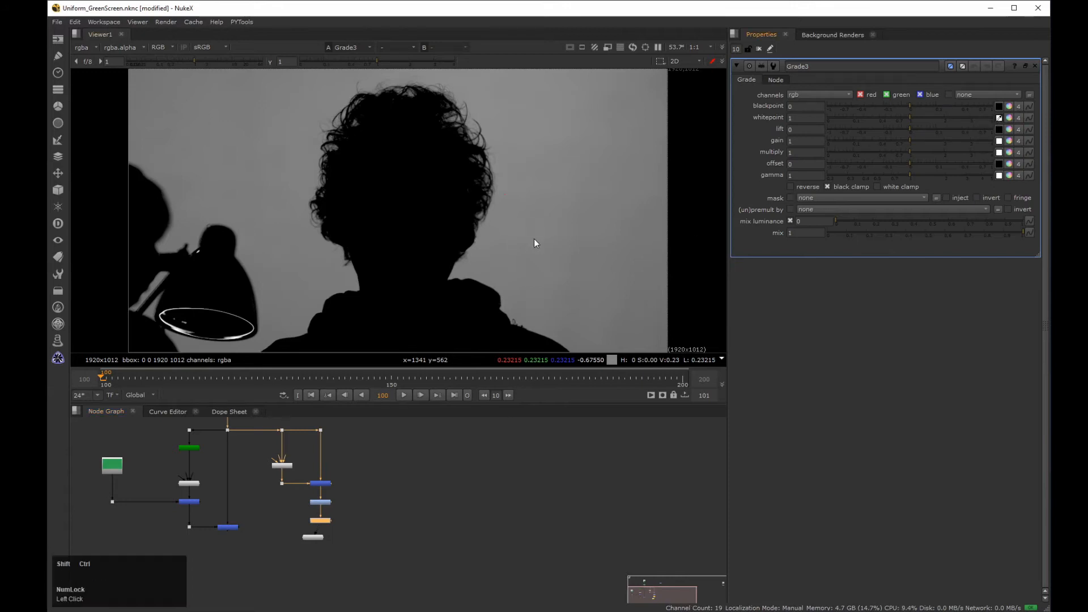
ctrl+shift+click(513, 211)
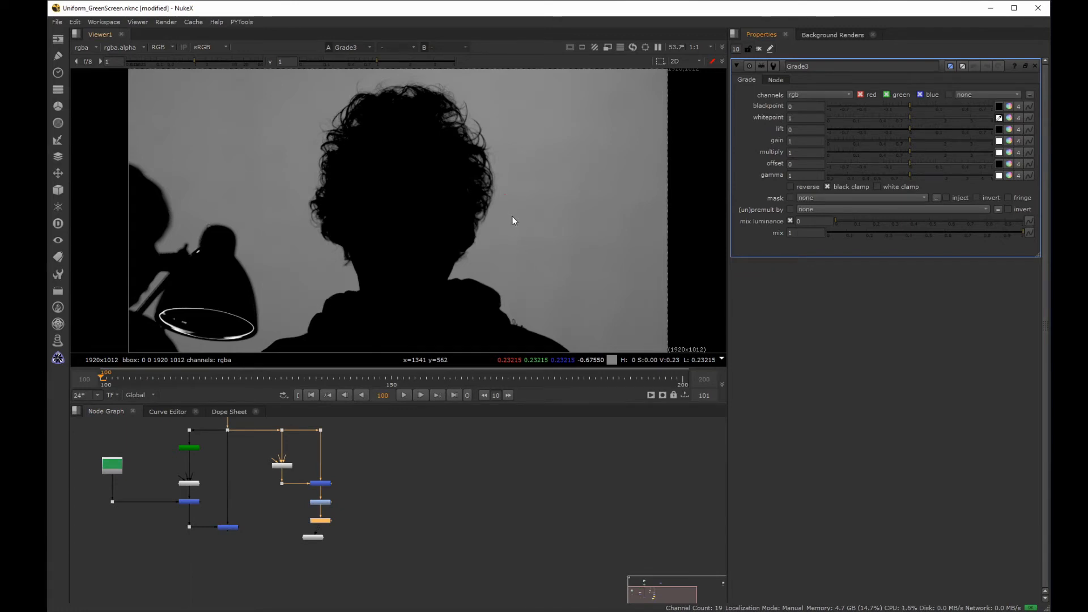
key(ctrl+shift)
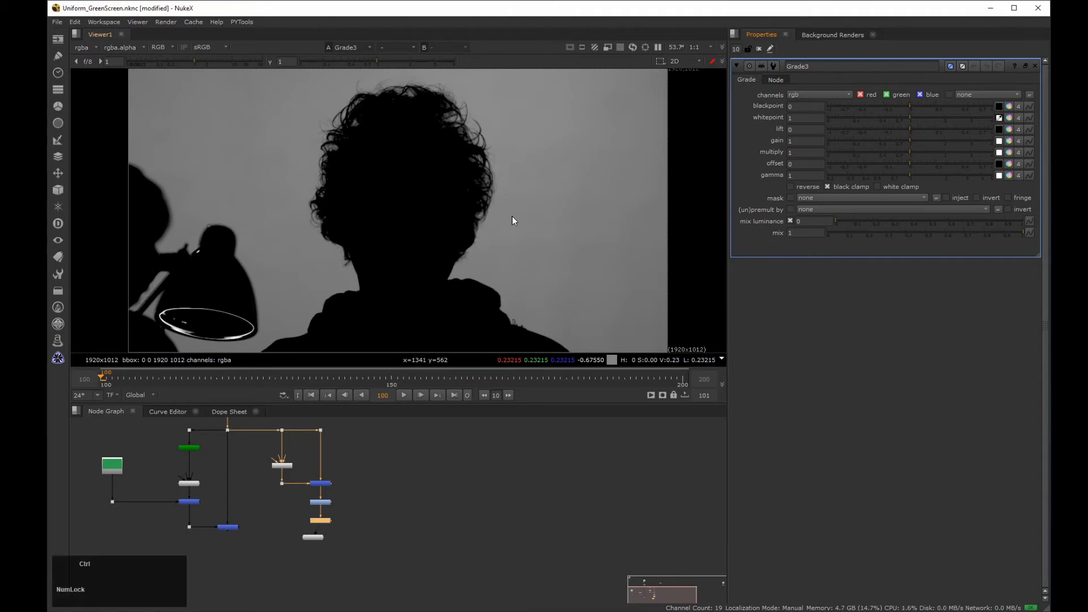
ctrl+alt+shift+click(499, 205)
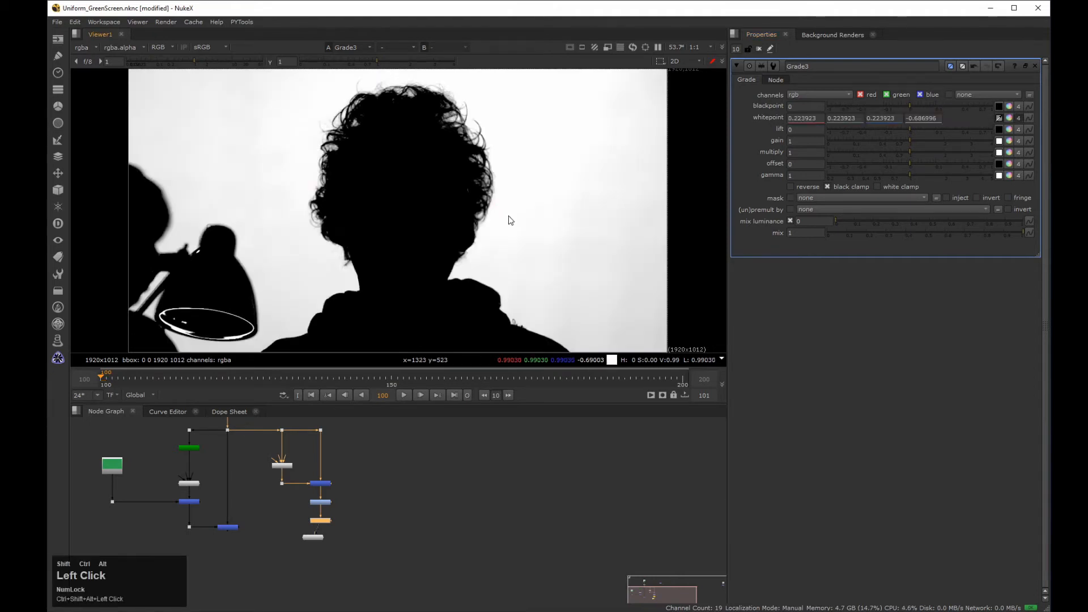
ctrl+alt+shift+drag(497, 204, 523, 235)
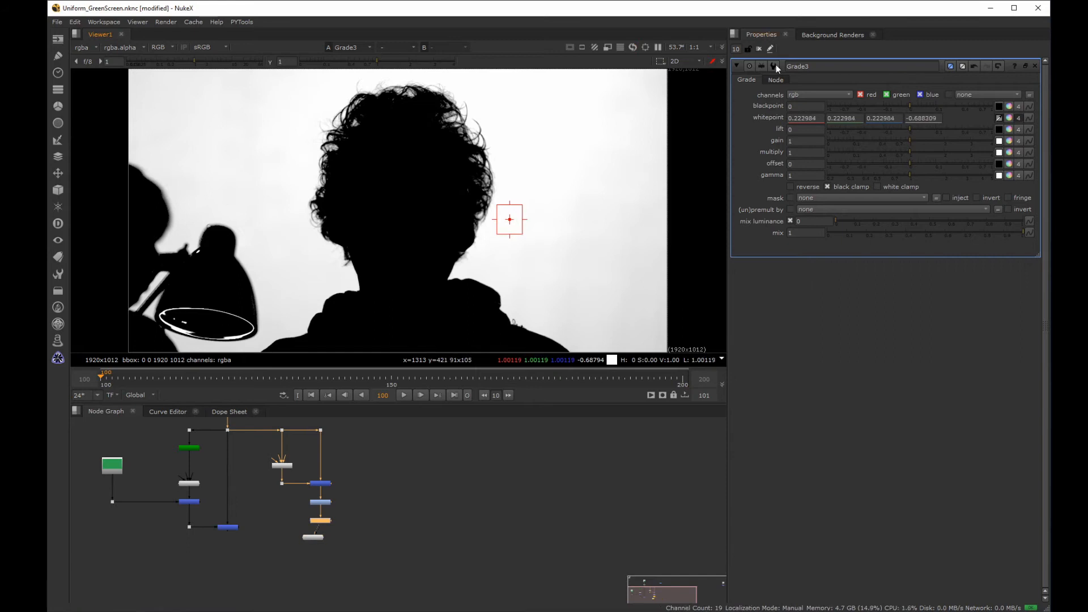
click(759, 49)
ctrl+right_click(580, 214)
ctrl+drag(512, 238, 505, 184)
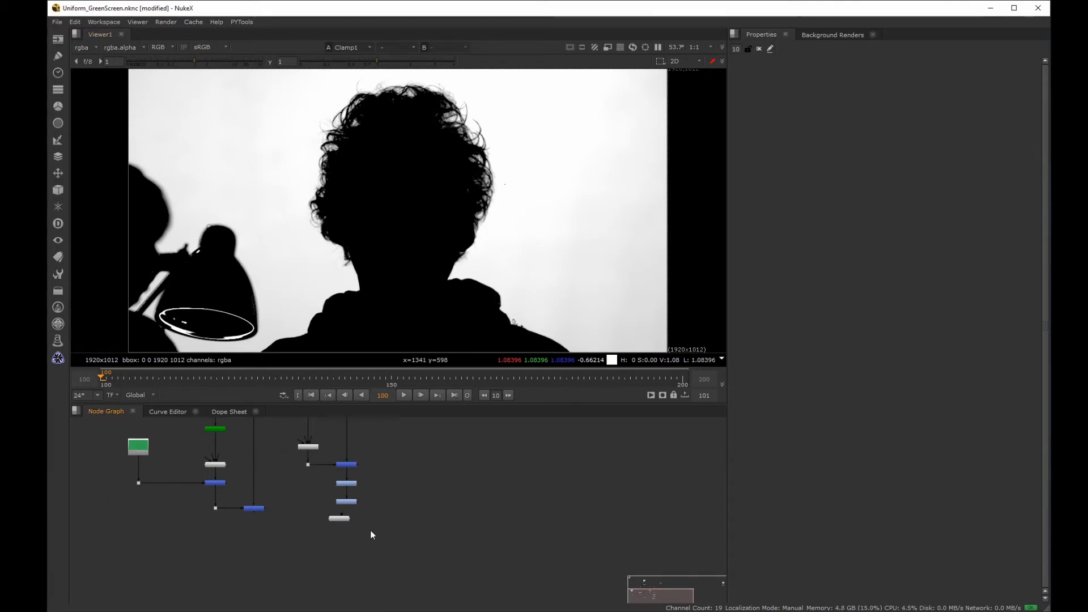
Add a Clamp node after the matte's new Grade node and choose the channels it clamps
drag(343, 519, 401, 543)
click(346, 502)
key(Tab)
text(clamp)
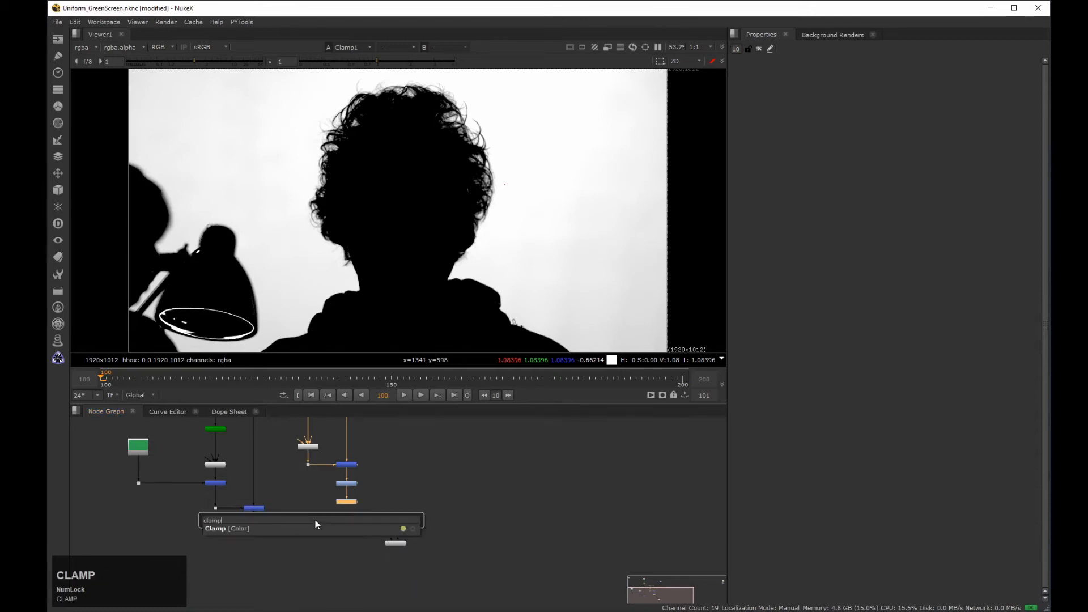
key(Return)
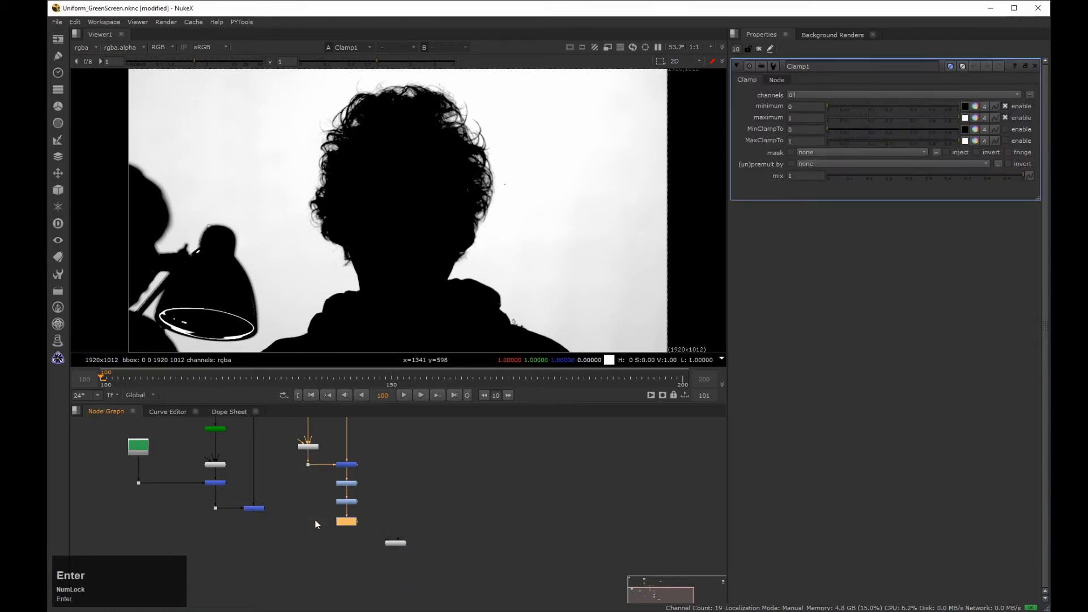
click(812, 94)
click(822, 137)
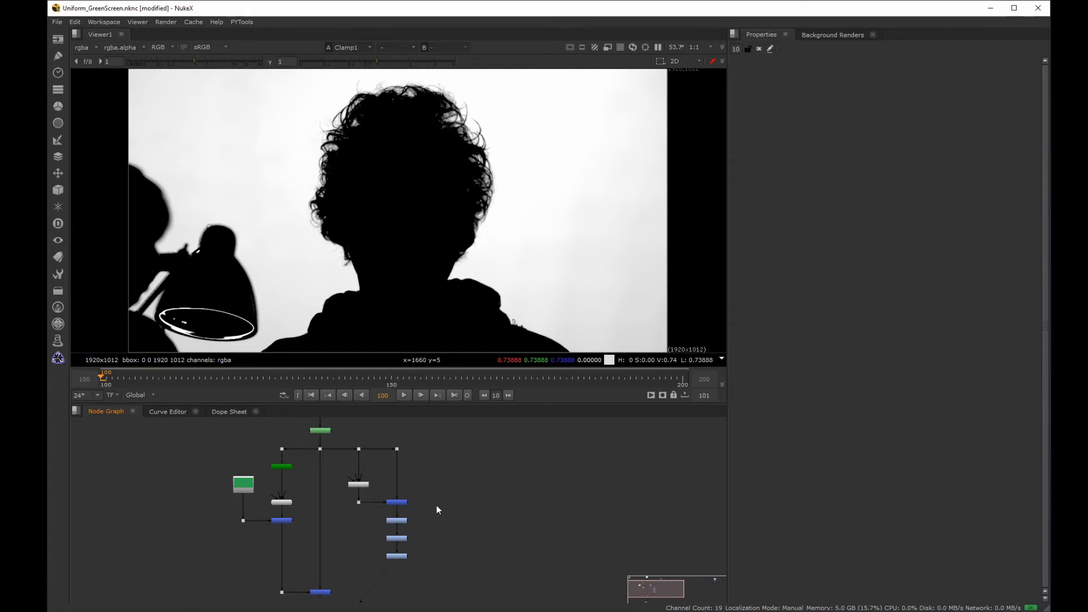
Connect the mask input of the Merge2 from node to the Clamp node
click(520, 277)
scroll(291, 583, up, 3)
click(348, 524)
middle_drag(348, 523, 279, 541)
scroll(281, 547, up, 1)
drag(284, 548, 407, 483)
Set the Merge2 mask channel to rgba.red and route its mask connection through a dot below the Clamp node
click(253, 553)
double_click(253, 553)
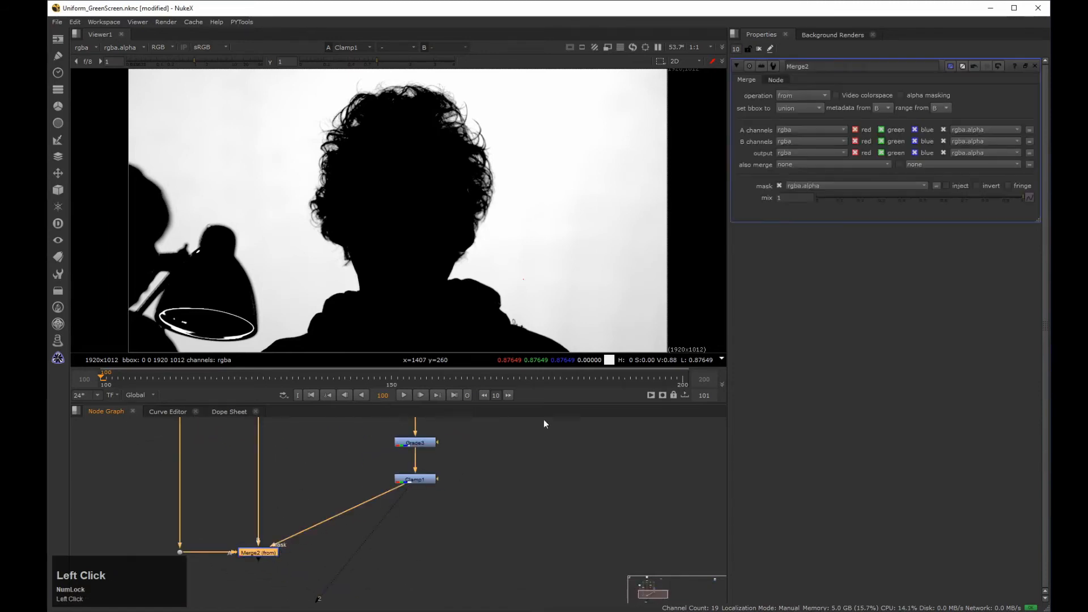
click(812, 185)
click(812, 202)
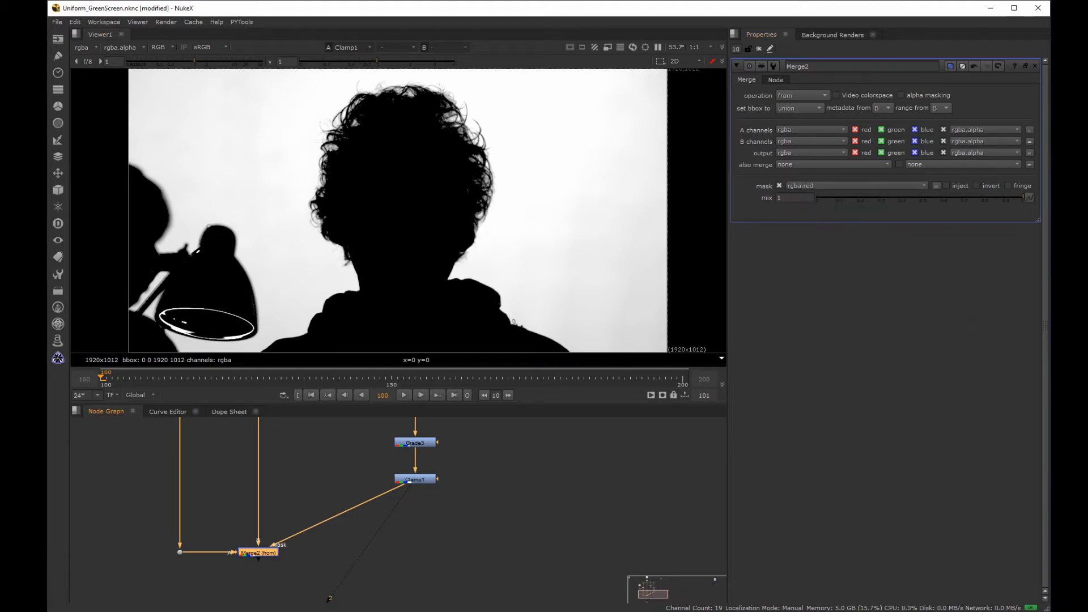
ctrl+drag(340, 514, 415, 551)
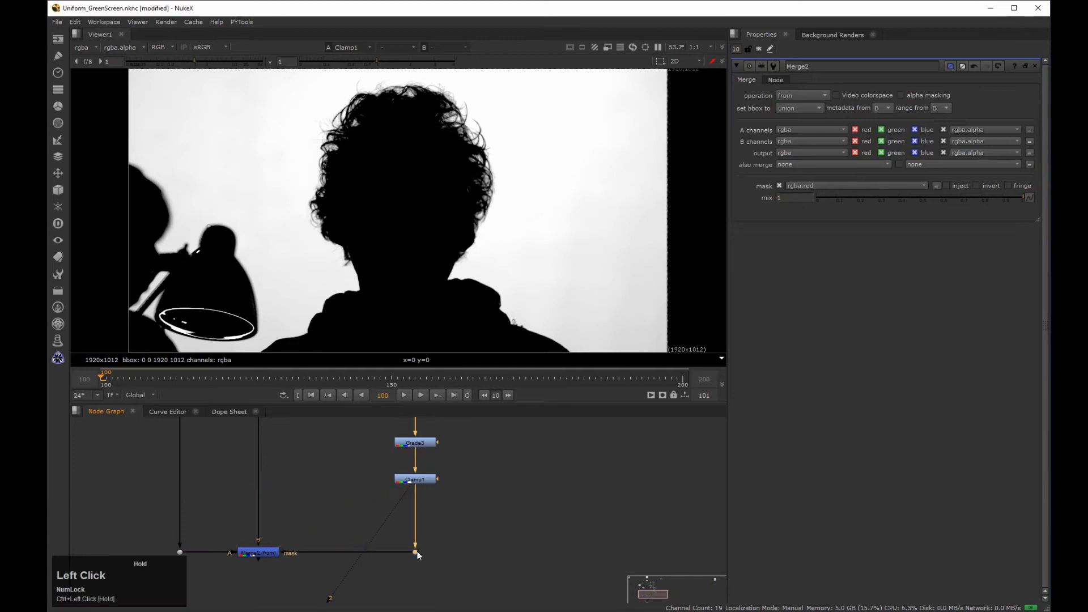
View the Merge2 output and toggle the node off and on to compare the green screen's evenness
click(258, 553)
key(2)
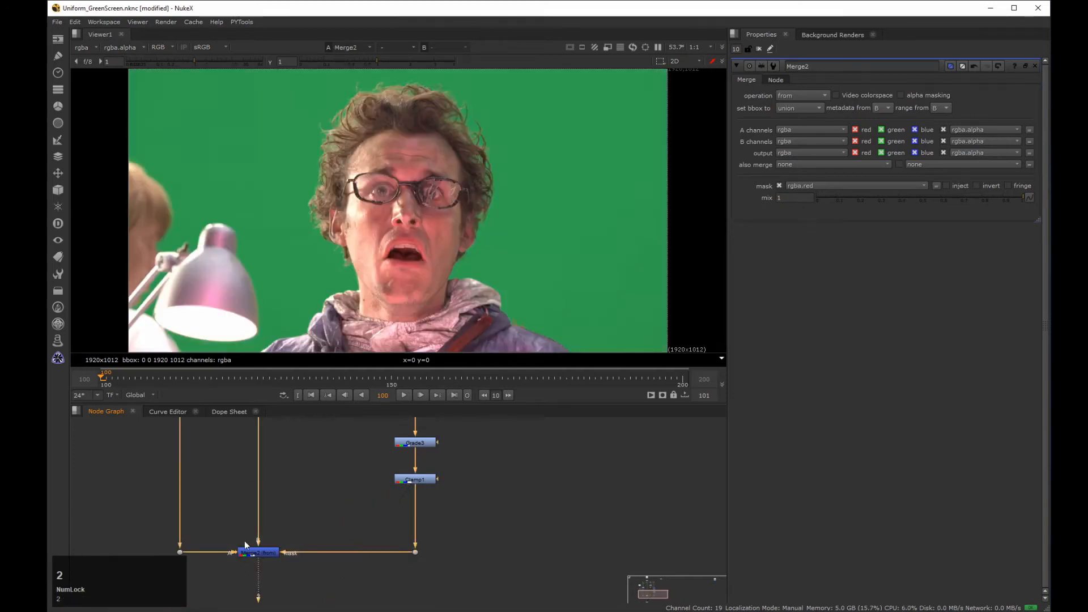
drag(302, 524, 234, 573)
key(d)
key(d)
key(d)
key(d)
key(d)
key(d)
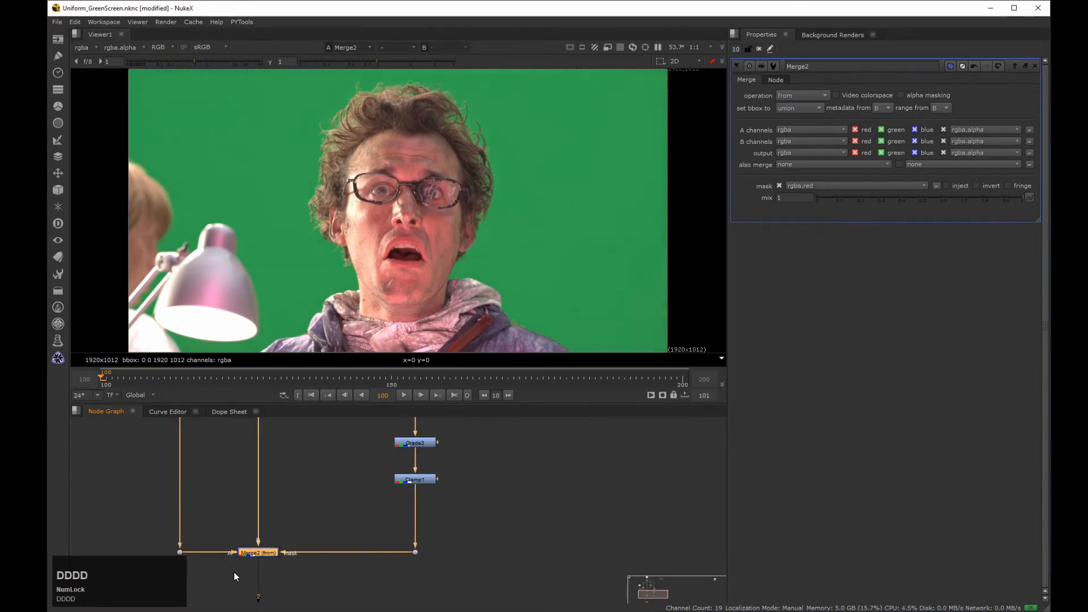
key(d)
key(d)
key(d)
key(d)
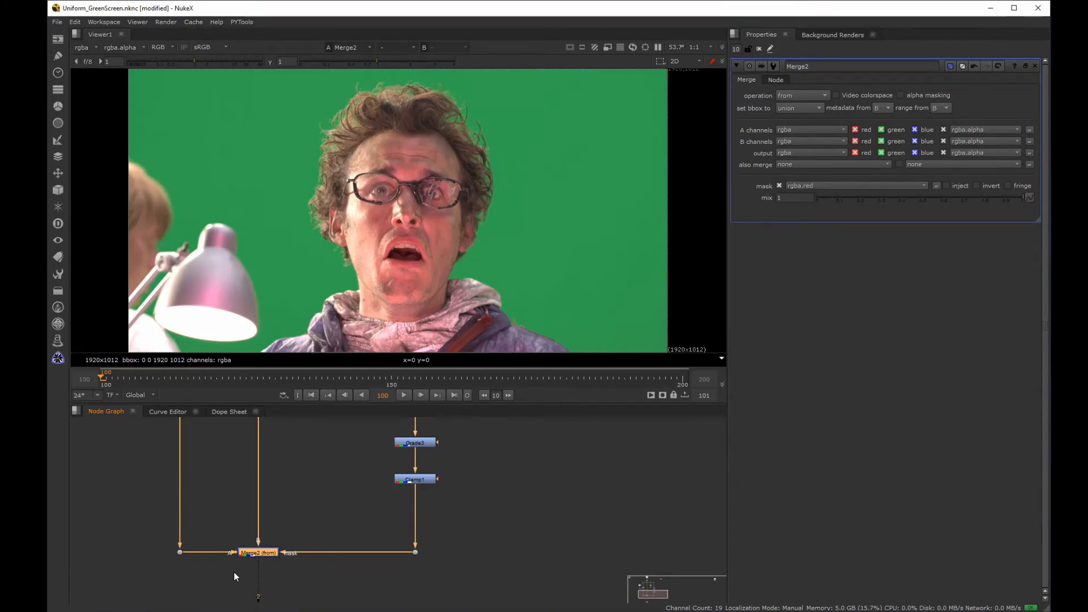
Connect the Grade1 node below Merge2 and view the contrast-boosted result
click(377, 467)
middle_click(391, 485)
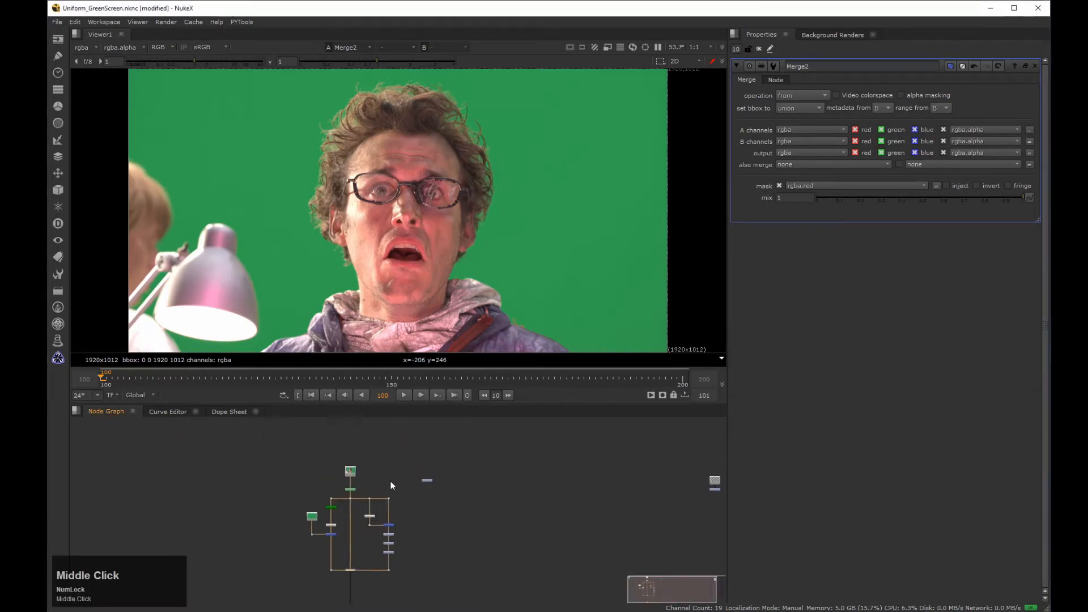
scroll(399, 457, up, 4)
drag(493, 489, 425, 536)
middle_drag(437, 524, 414, 487)
drag(445, 479, 456, 489)
middle_drag(459, 531, 479, 410)
drag(480, 414, 452, 505)
alt+drag(451, 513, 306, 505)
middle_click(402, 498)
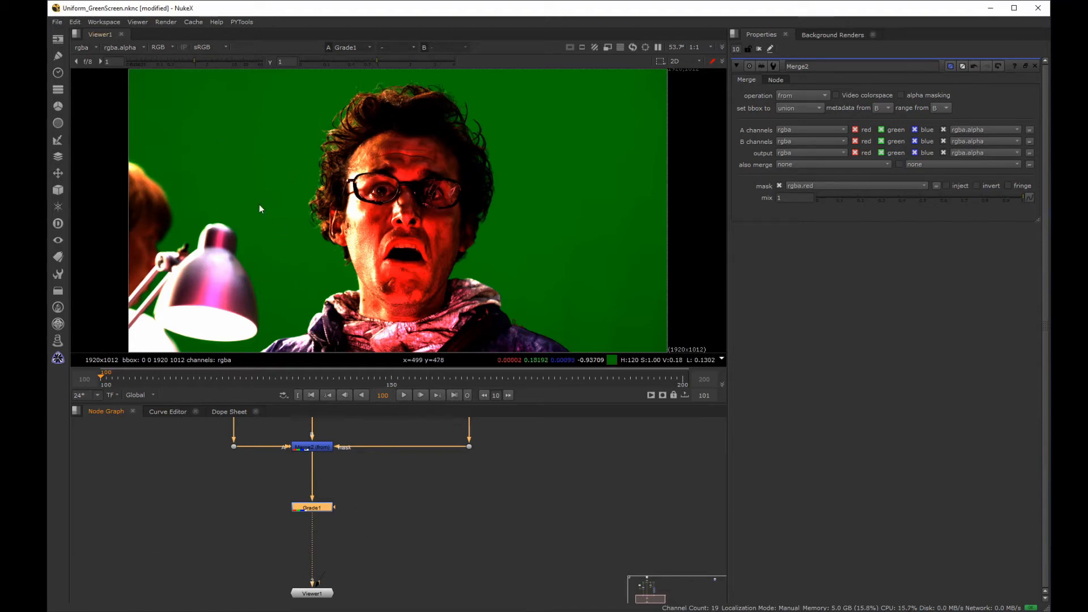
Toggle Merge2 off and on while viewing Grade1 to compare the screen unevenness at high contrast
click(283, 462)
drag(283, 465, 301, 453)
key(d)
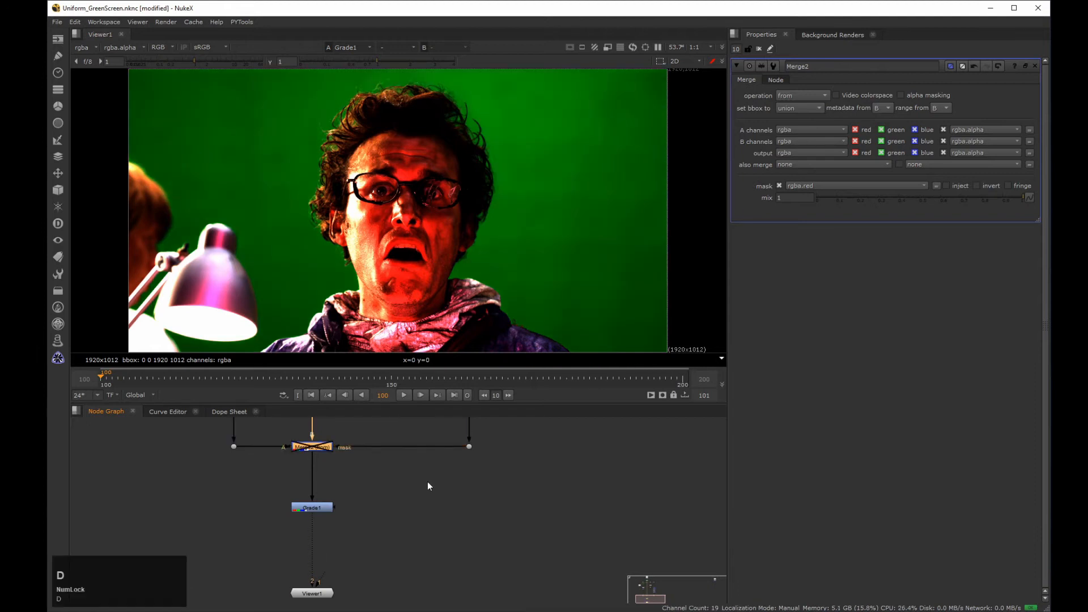
key(d)
key(d)
key(d)
key(d)
key(d)
key(d)
key(d)
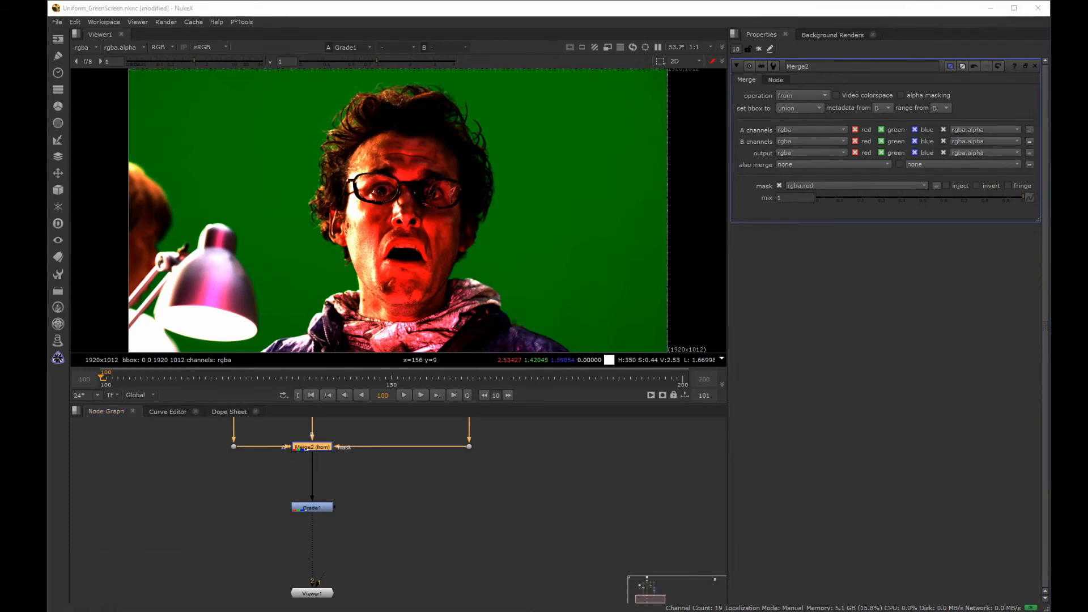
View Merge2 close up on the actor's hair and toggle it off and on to examine the edge detail
middle_drag(348, 137, 368, 159)
drag(275, 480, 362, 425)
key(2)
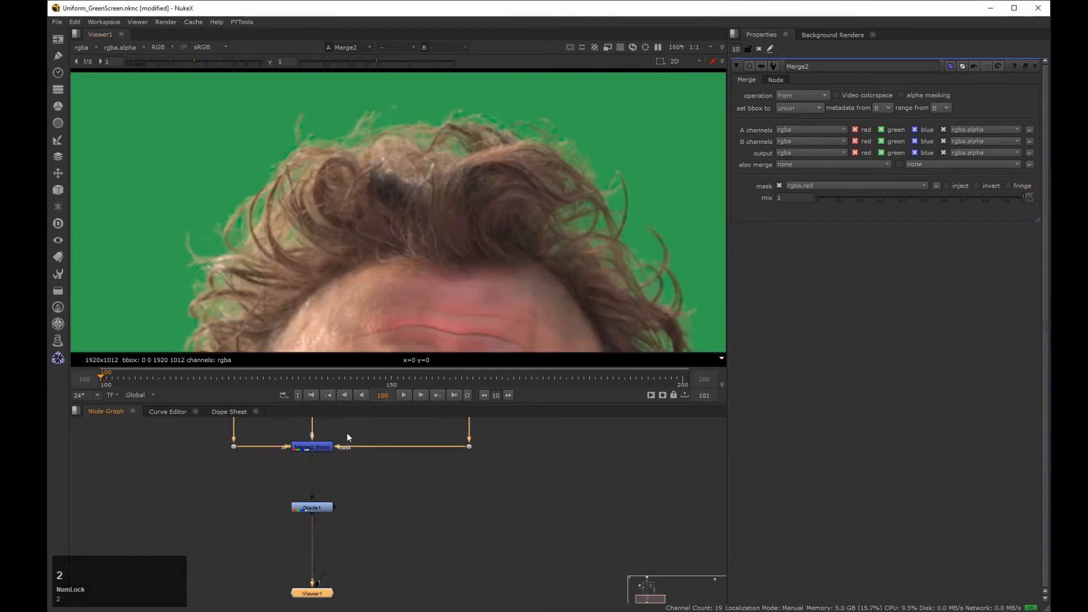
key(d)
key(d)
key(d)
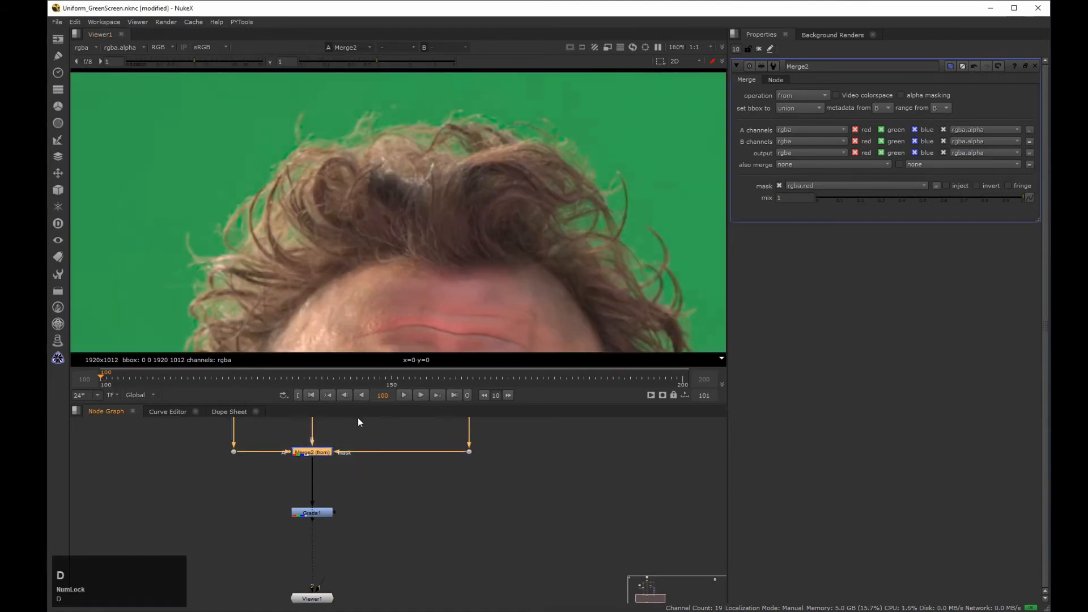
Toggle Merge2 off and on repeatedly in the close-up to compare the hair detail against the green screen
key(d)
key(d)
key(d)
key(d)
key(d)
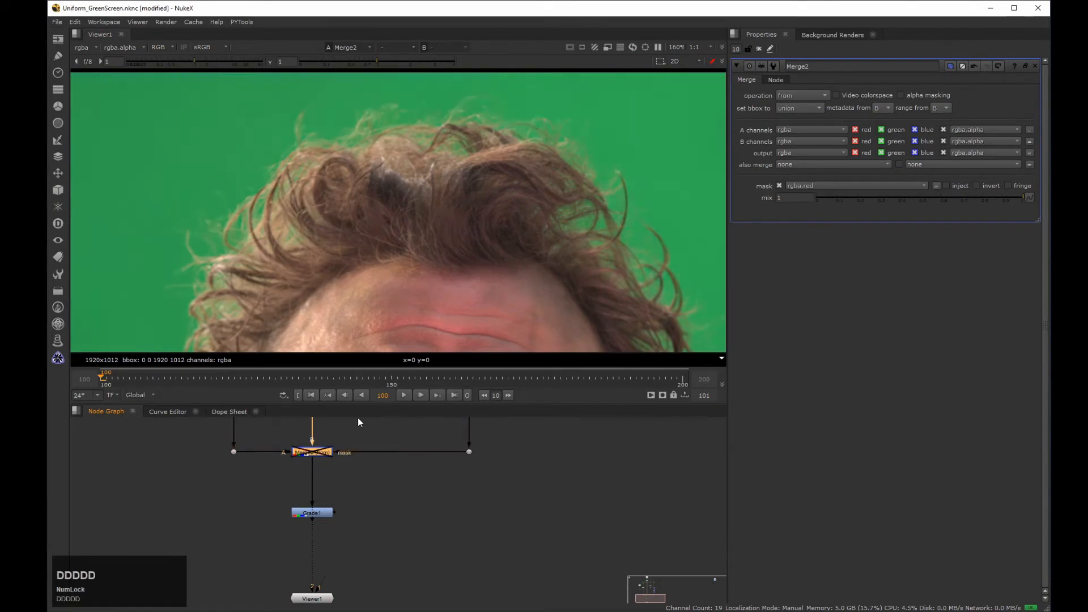
key(d)
key(d)
key(d)
key(d)
key(d)
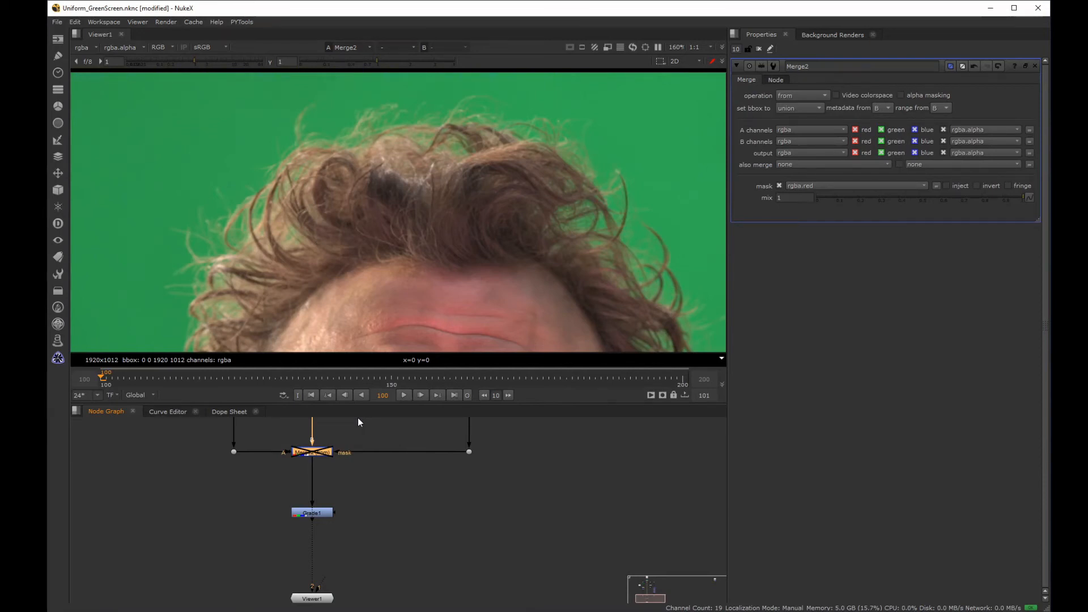
View the contrast-boosted Grade1 result and re-enable Merge2 to compare the screen evenness around the hair
drag(257, 491, 388, 546)
key(1)
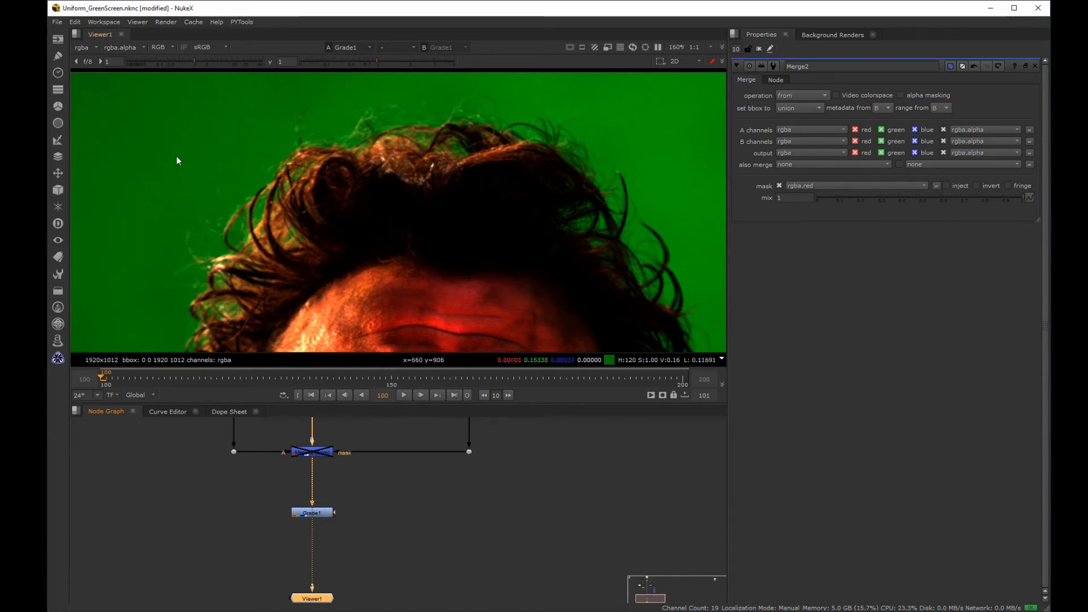
click(289, 472)
click(311, 456)
key(d)
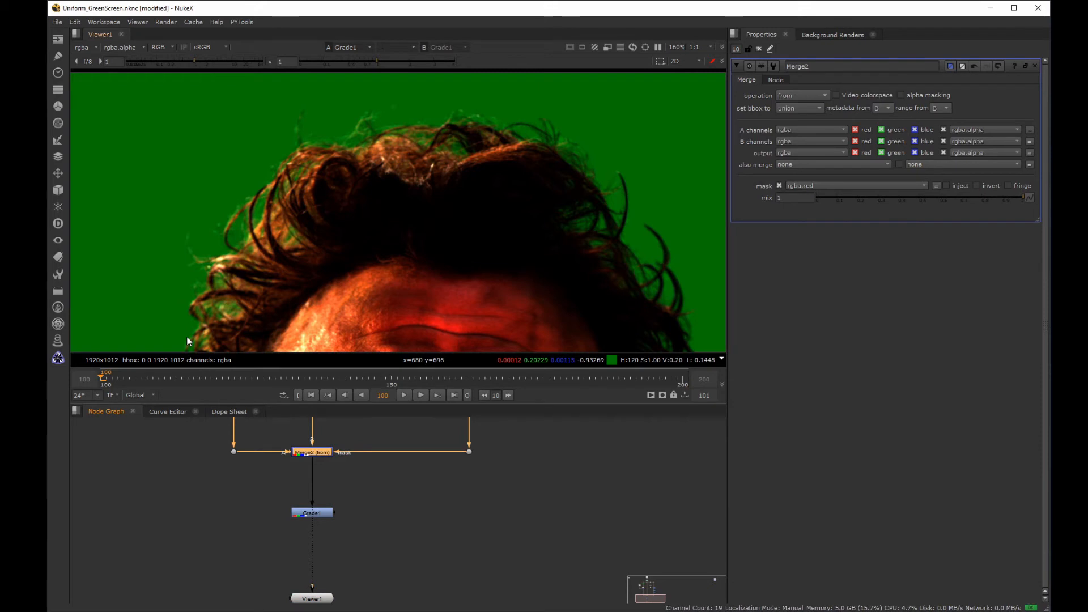
Add a Denoise node directly below the Read1 plate and view its output
click(332, 519)
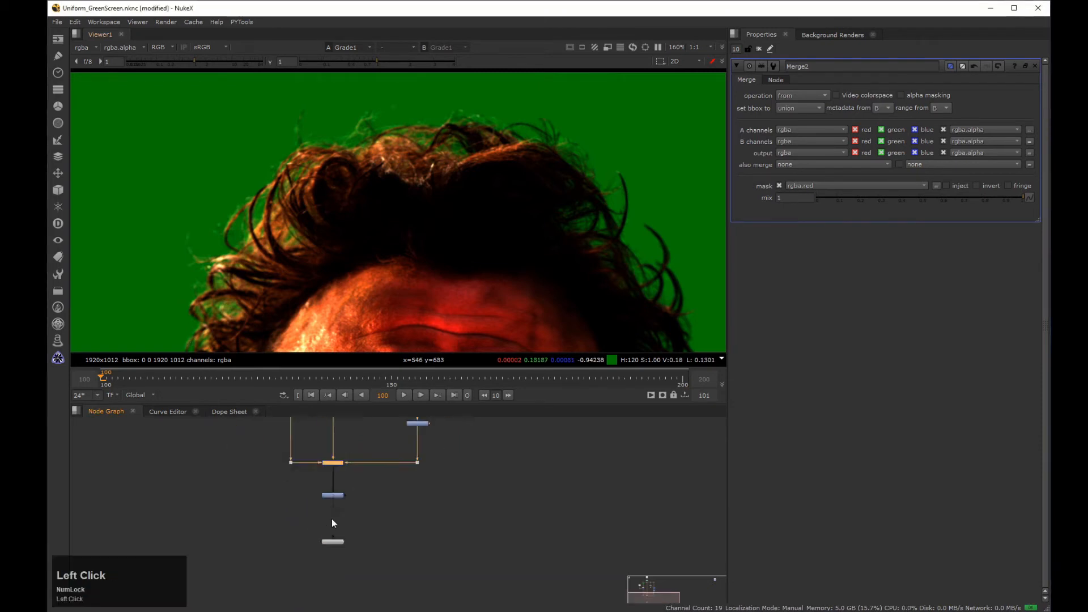
middle_click(311, 461)
click(328, 482)
middle_click(393, 466)
click(344, 446)
middle_click(351, 459)
click(366, 485)
key(Tab)
text(denoi)
key(Return)
click(410, 493)
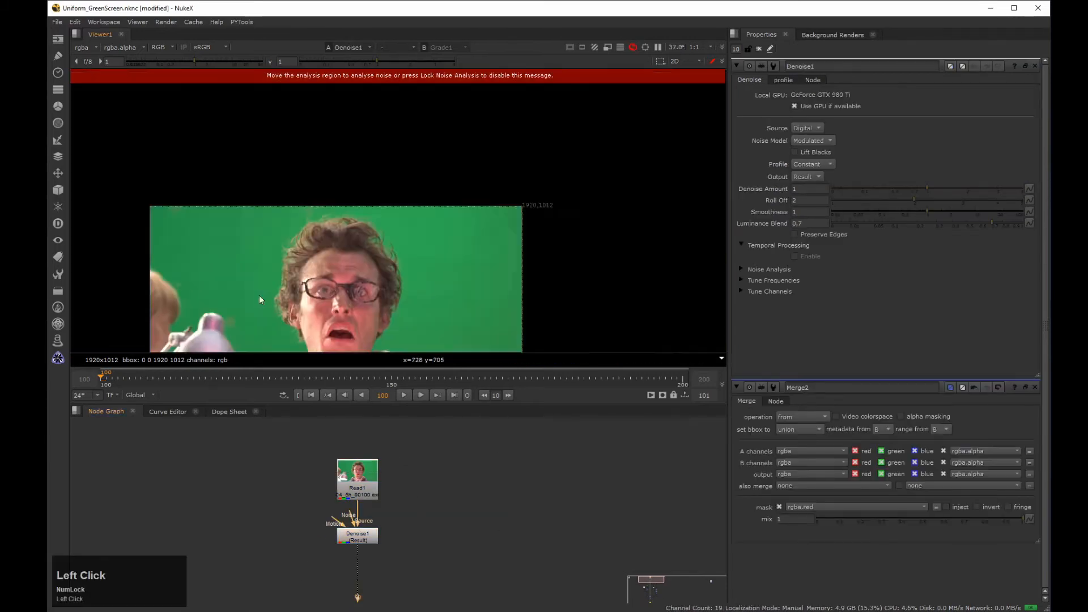
Place the Denoise analysis region on a plain area of green screen beside the actor's hair
scroll(260, 295, down, 3)
scroll(260, 295, up, 3)
scroll(233, 212, up, 5)
middle_drag(234, 213, 311, 190)
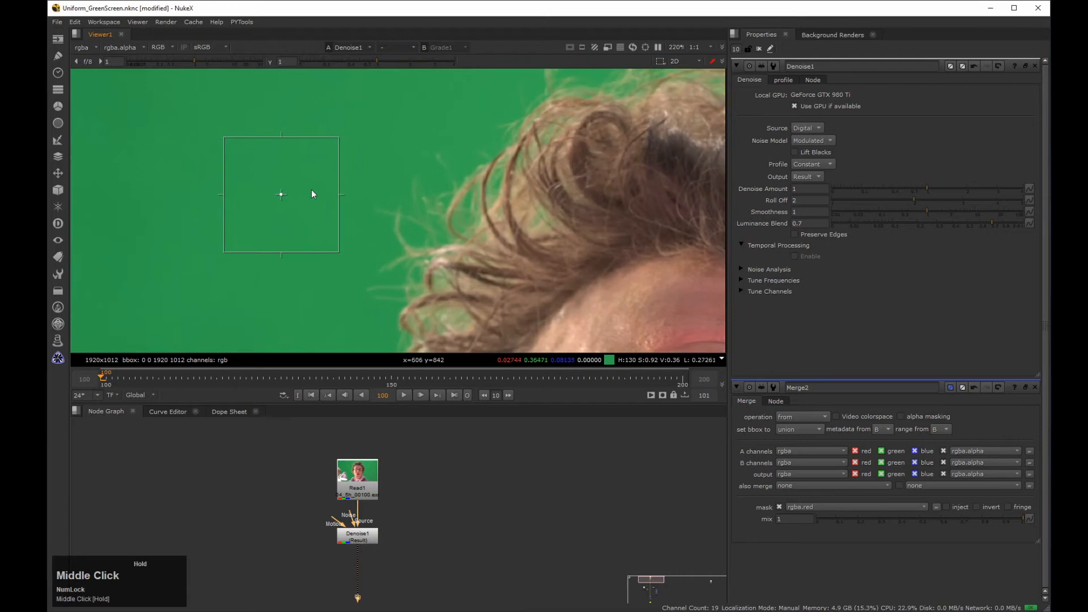
click(753, 180)
text(2)
Toggle Denoise1 off and on to compare the plate's noise with and without denoising
click(357, 535)
key(d)
key(d)
key(d)
key(d)
key(d)
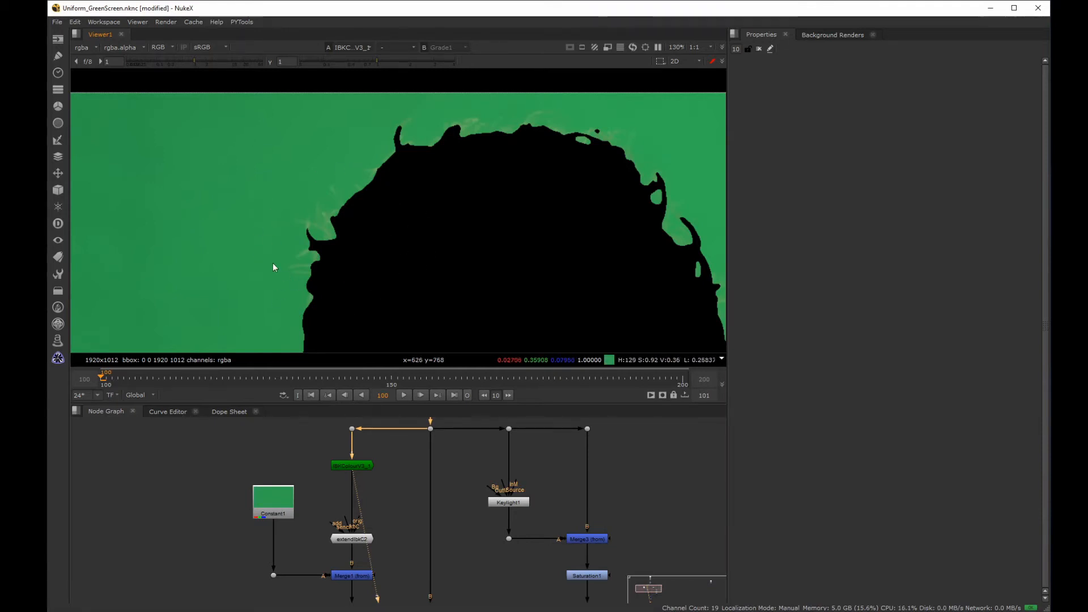
View the extendibkC2 output to examine how leftover hair detail affects the extended green plate
drag(405, 510, 315, 566)
key(1)
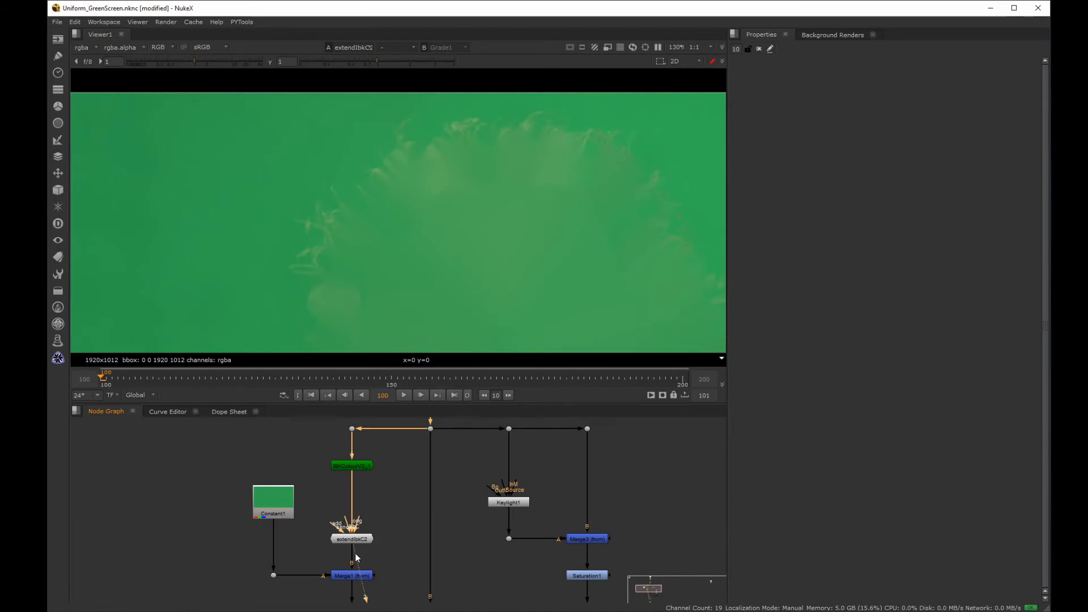
key(space)
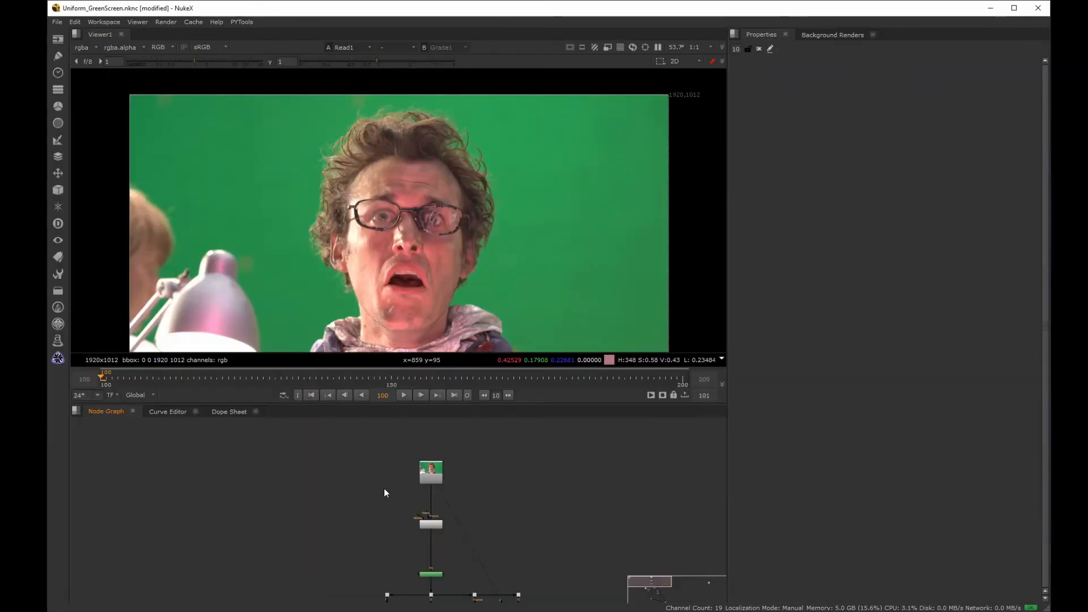
Add an unconnected Roto node beside Read1 while viewing the original plate
middle_click(384, 488)
key(o)
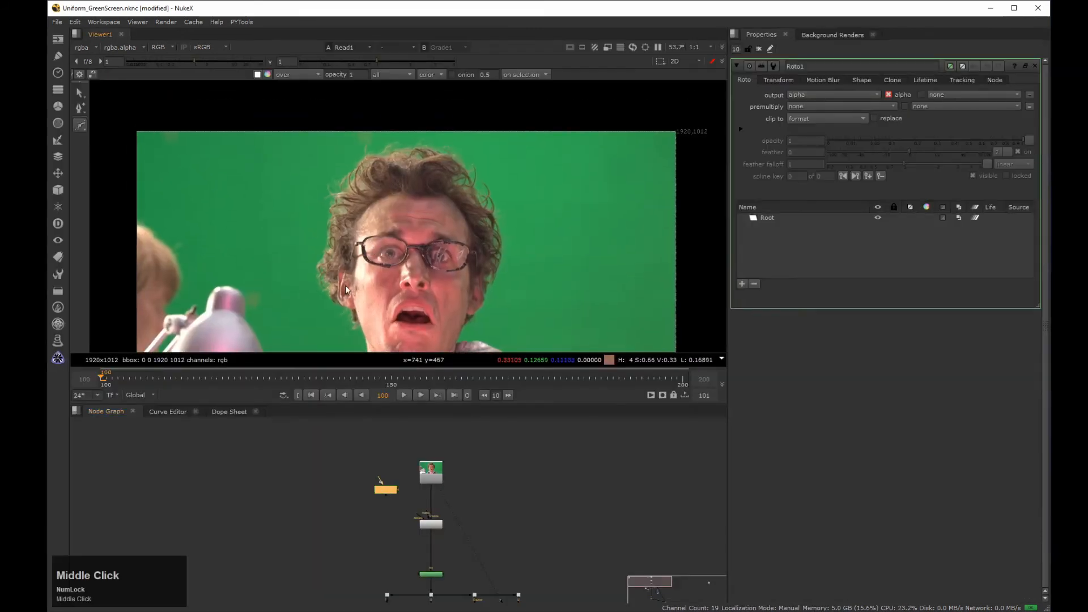
scroll(345, 284, up, 5)
key(space)
middle_drag(381, 298, 510, 332)
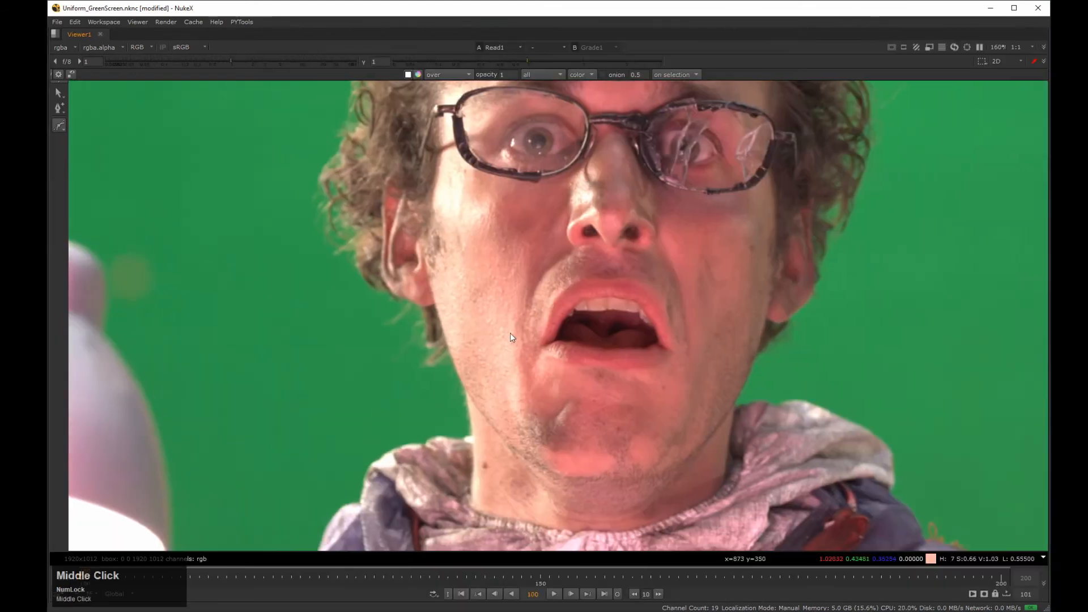
Draw a closed cusped Bezier shape loosely around the actor's head, keeping all stray hairs inside and closing across the chin
click(491, 390)
key(v)
click(432, 331)
click(426, 306)
click(401, 287)
click(351, 237)
click(359, 125)
middle_drag(396, 287, 405, 305)
click(410, 293)
middle_drag(414, 234, 380, 290)
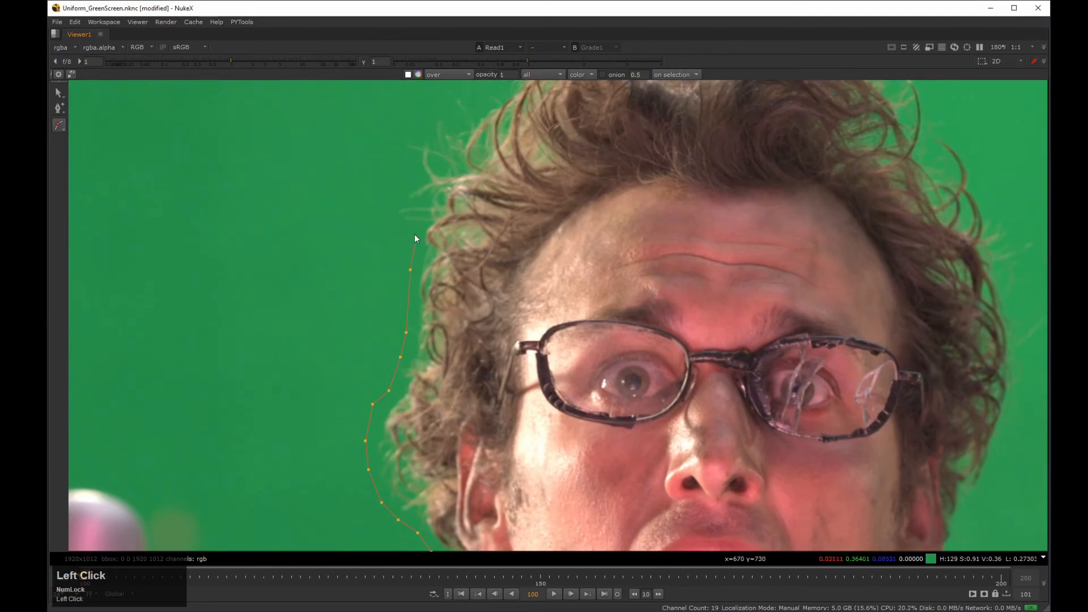
click(407, 209)
middle_drag(406, 209, 399, 294)
click(453, 187)
middle_drag(453, 187, 424, 248)
click(495, 195)
click(519, 198)
middle_drag(519, 198, 440, 204)
click(617, 215)
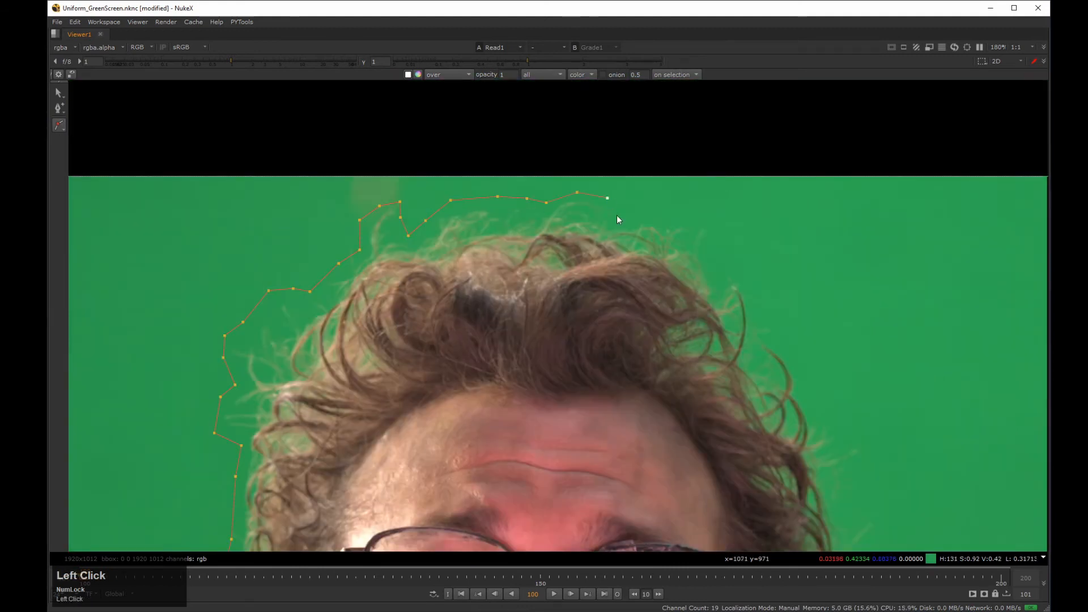
middle_drag(617, 215, 535, 192)
click(678, 281)
mouse_move(678, 281)
middle_down()
mouse_move(601, 266)
mouse_move(550, 210)
middle_up()
click(642, 296)
middle_drag(645, 306, 637, 222)
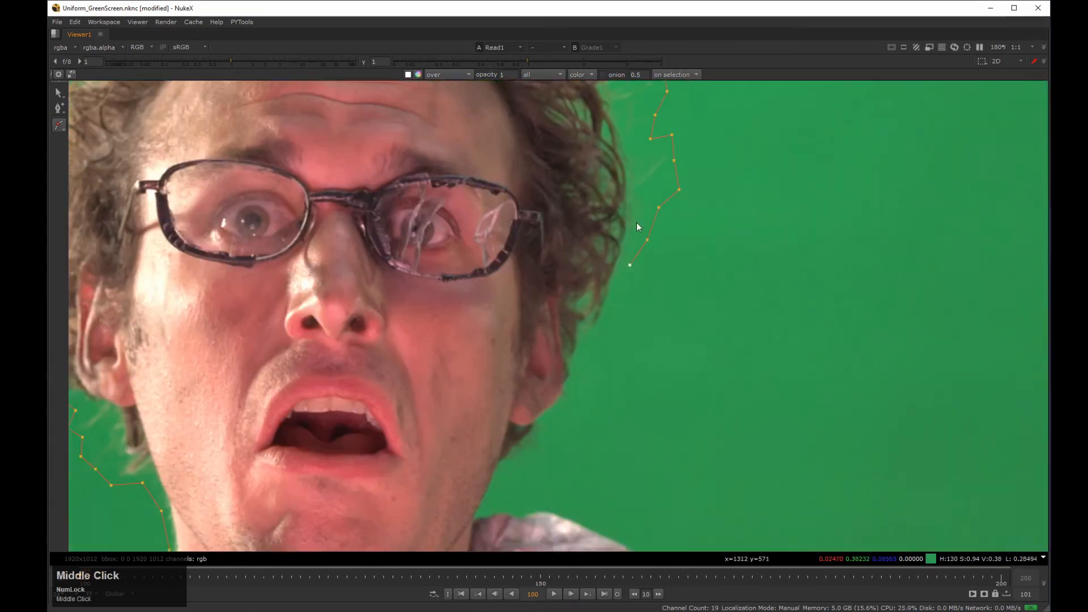
click(591, 366)
middle_drag(592, 366, 512, 366)
click(511, 366)
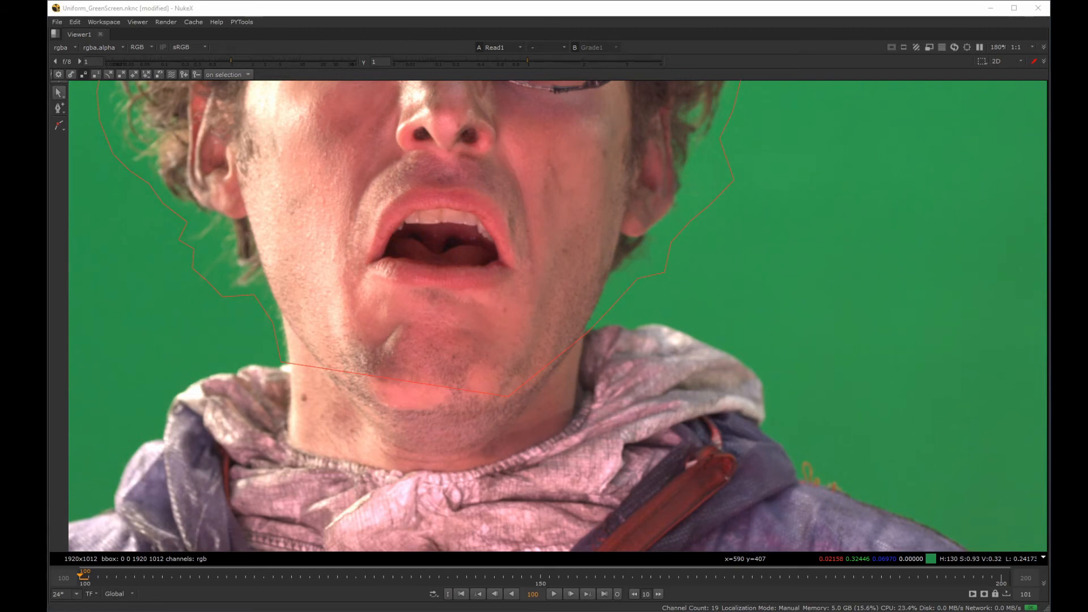
Draw a second closed cusped Bezier shape around the blond head at the plate's left edge
click(213, 279)
scroll(214, 280, down, 3)
middle_drag(214, 280, 588, 297)
scroll(332, 236, up, 2)
middle_drag(340, 235, 360, 317)
click(329, 263)
scroll(329, 264, down, 2)
scroll(329, 264, up, 2)
middle_drag(329, 250, 300, 256)
key(v)
middle_drag(243, 200, 207, 195)
scroll(215, 203, up, 1)
click(176, 143)
click(204, 155)
click(230, 171)
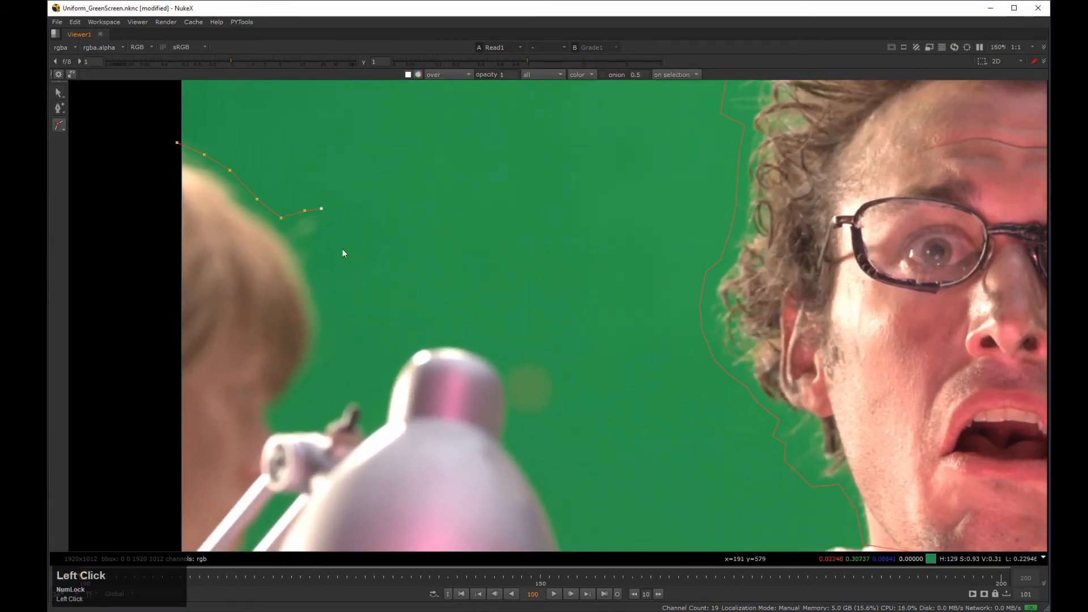
click(343, 254)
click(312, 277)
click(323, 318)
middle_drag(330, 340, 306, 273)
click(306, 291)
click(279, 330)
click(246, 355)
click(195, 331)
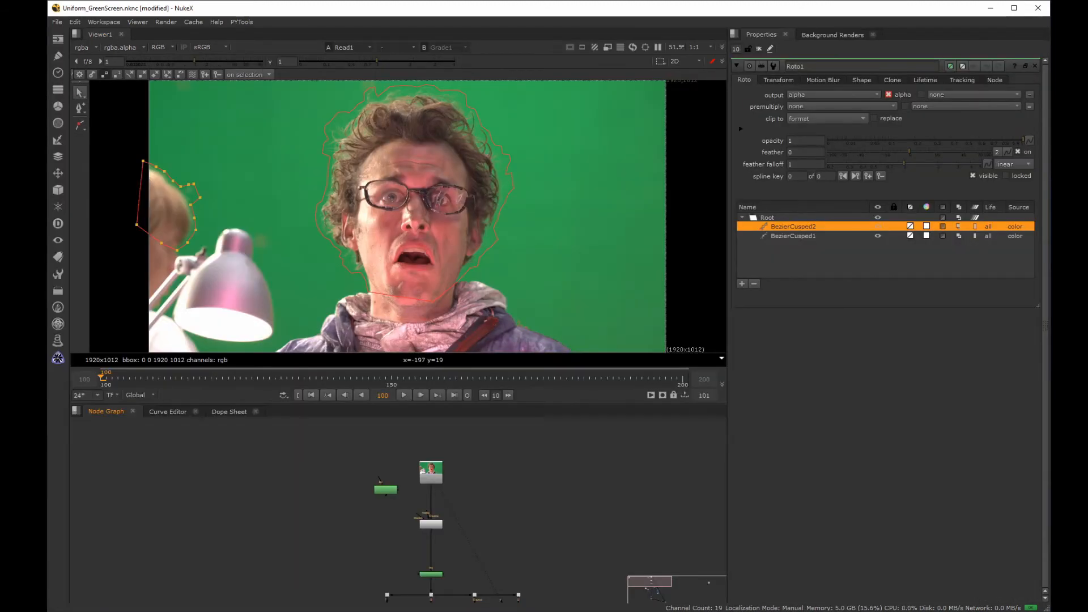
Insert the Roto node into the main pipe directly below Denoise1 and tidy the node spacing
drag(386, 497, 389, 515)
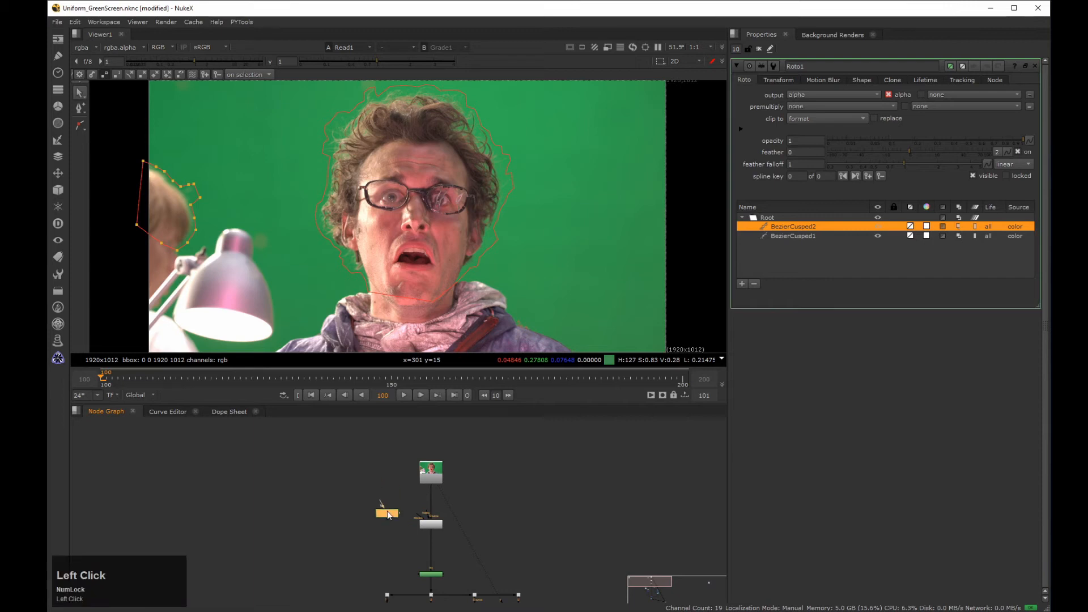
drag(470, 450, 405, 535)
drag(428, 523, 429, 491)
drag(440, 551, 440, 522)
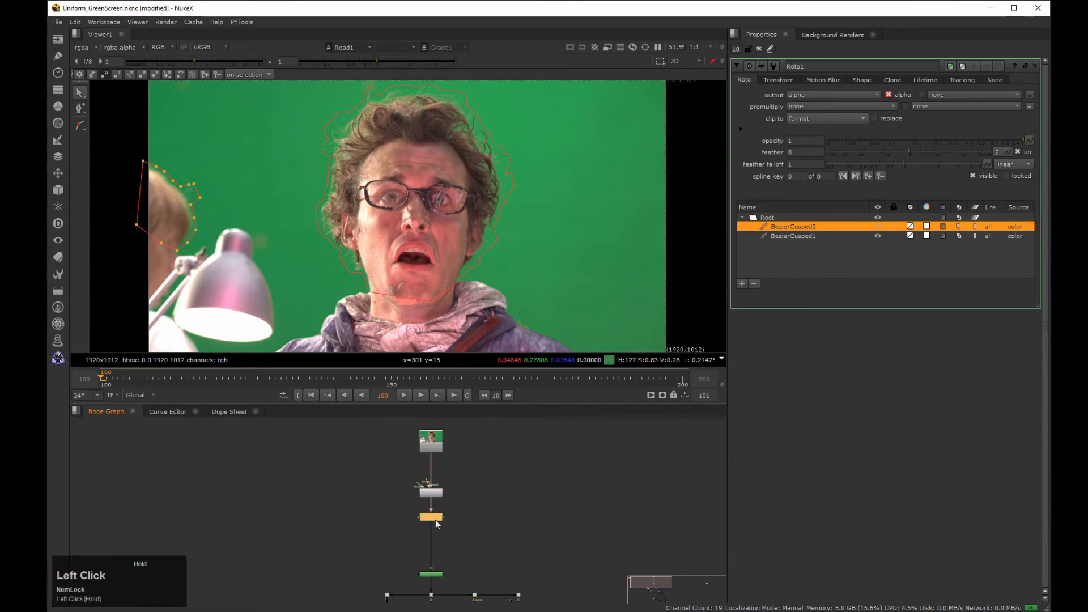
Set the Roto's output layer to none and output its shapes to a new channel named Garbage_HairsDetails.alpha
click(809, 96)
click(805, 104)
click(912, 96)
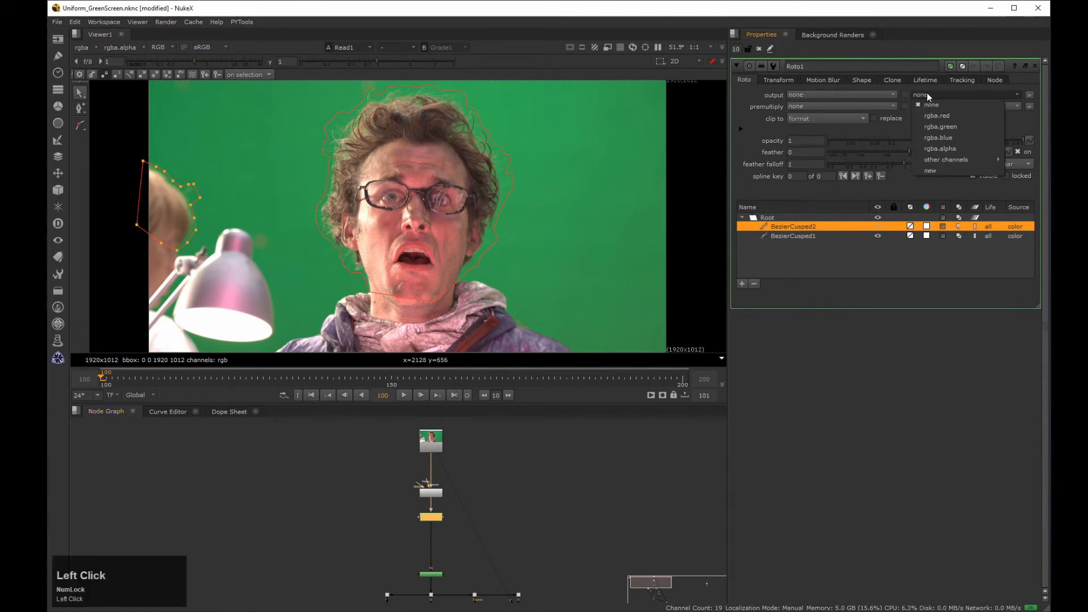
click(933, 173)
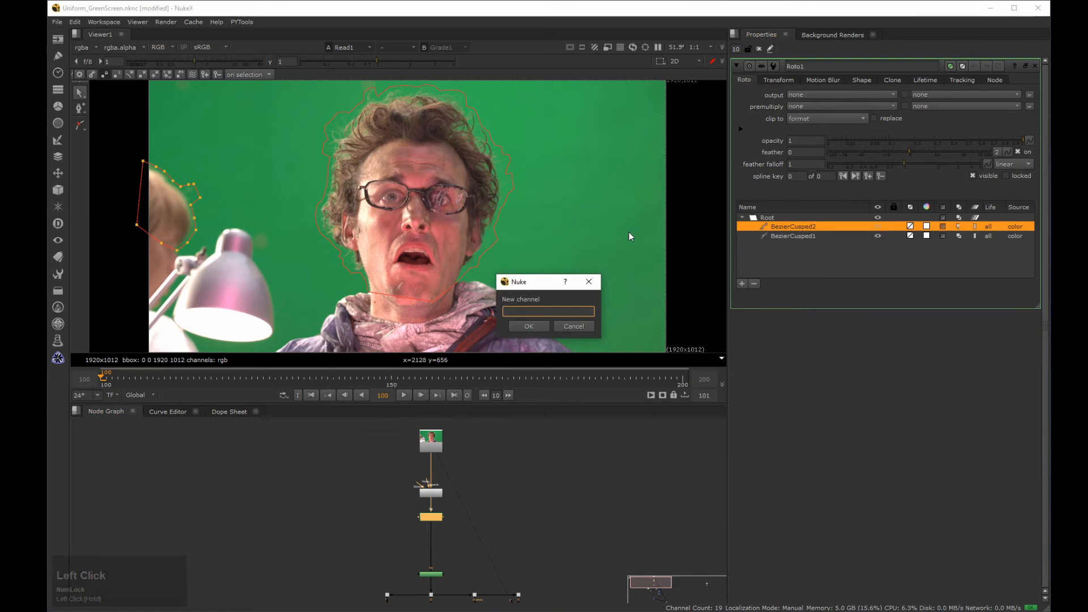
text(Garbage)
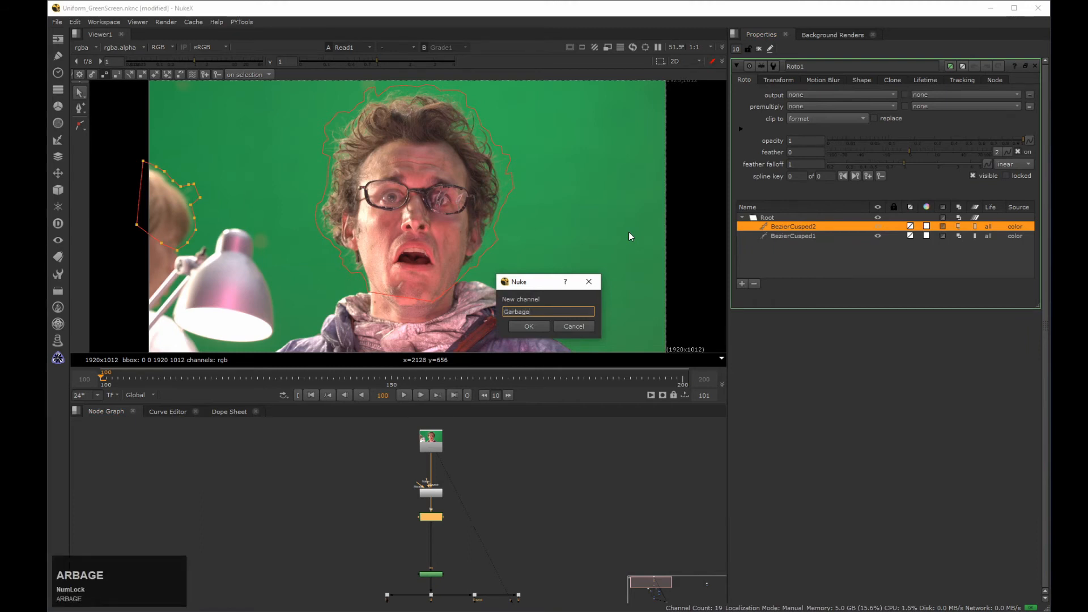
text(_HairsDetails.)
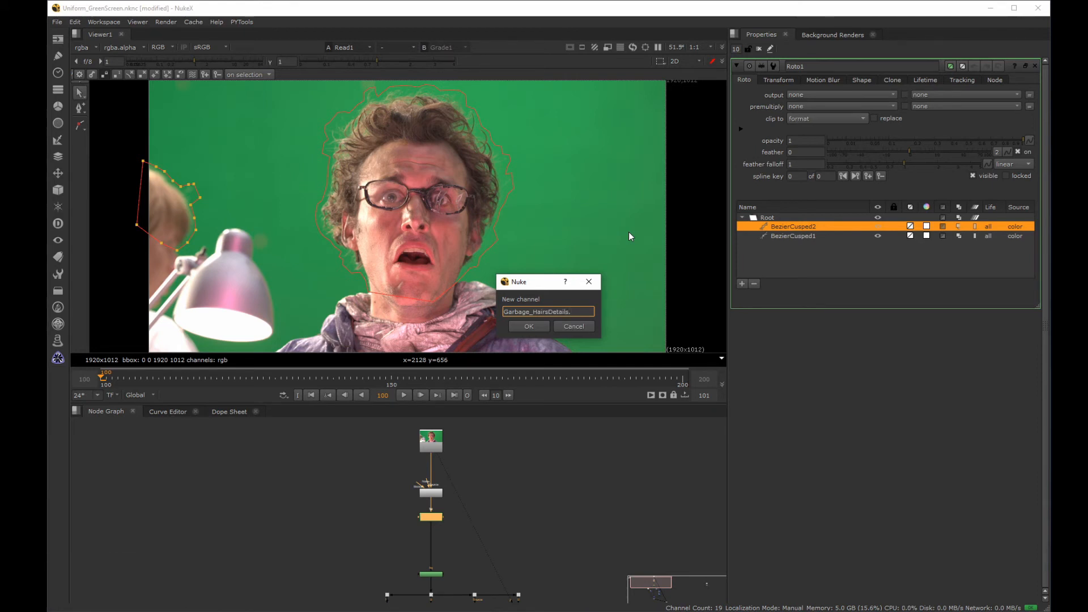
text(alpha)
key(Return)
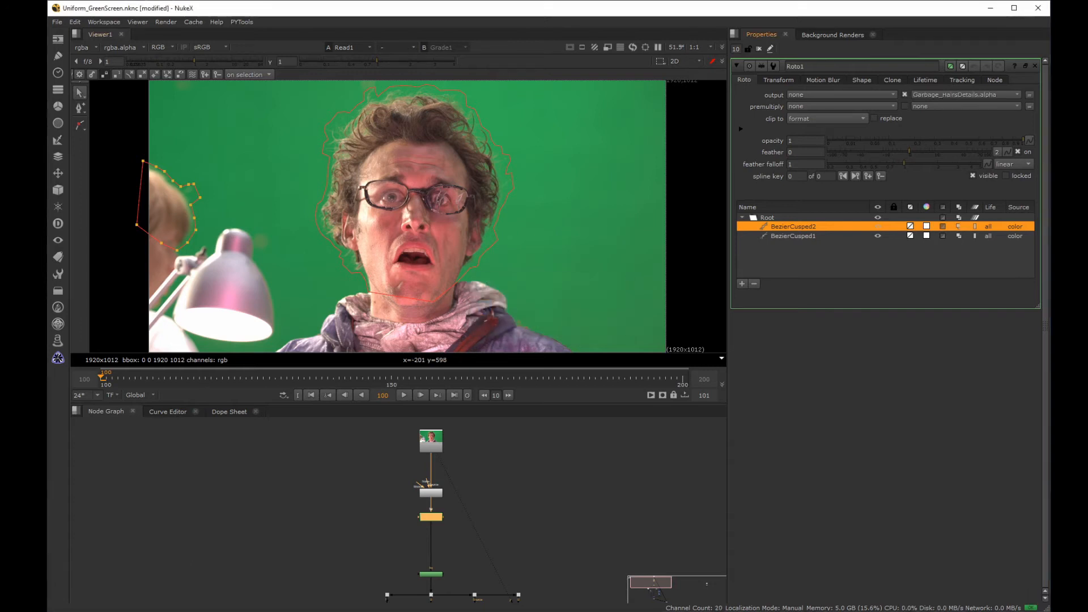
View the IBKColour node's output and add a Shuffle node beside it
middle_drag(352, 516, 328, 458)
mouse_move(328, 458)
mouse_down()
mouse_move(404, 506)
mouse_move(392, 534)
mouse_up()
middle_drag(367, 467, 411, 496)
click(403, 485)
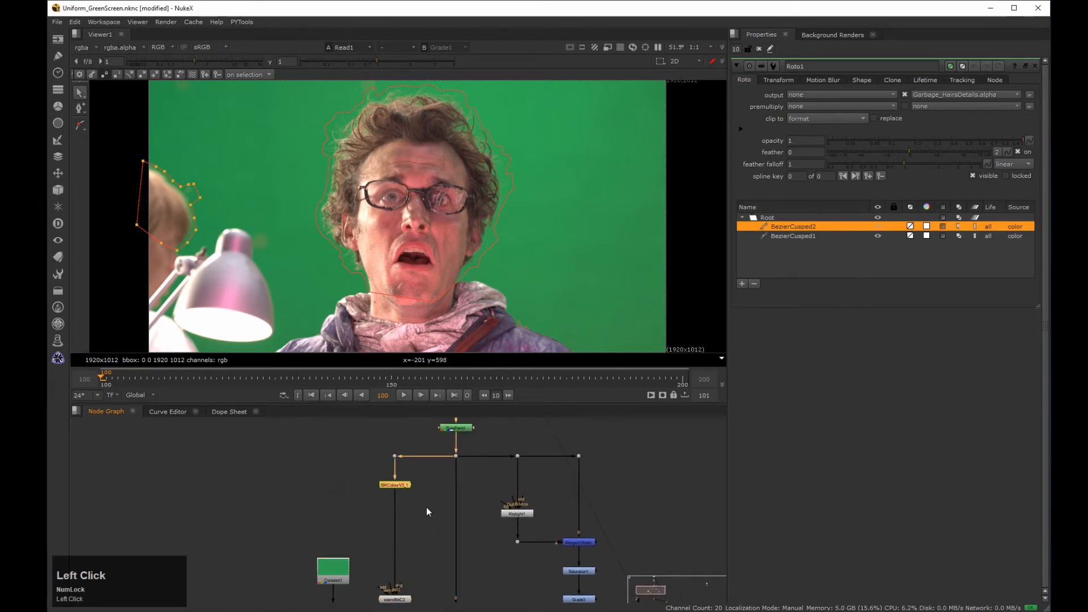
key(2)
click(316, 484)
key(Tab)
text(Shuffle)
key(Return)
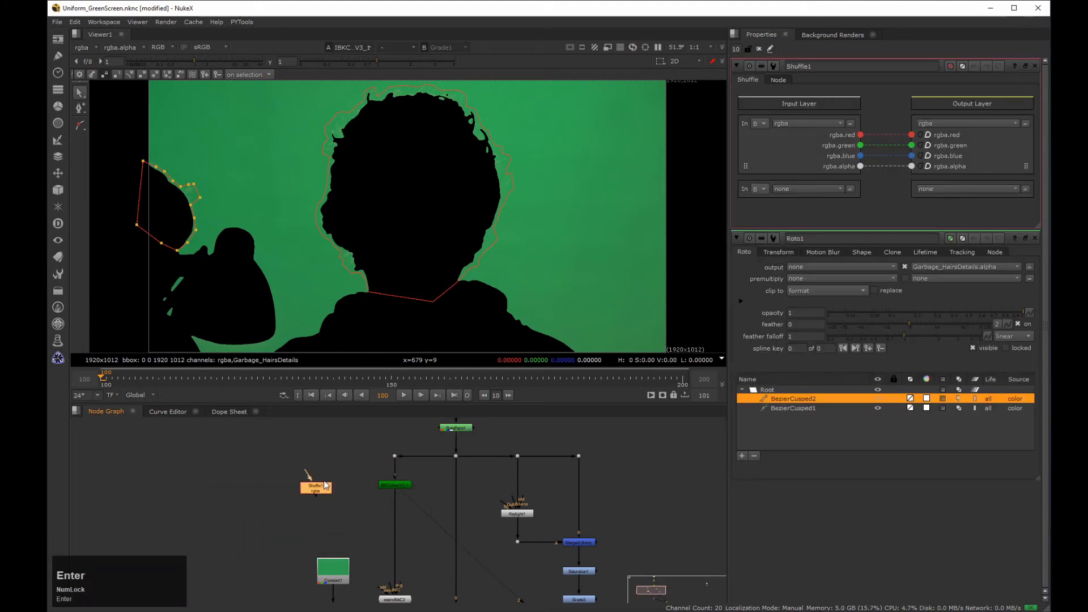
Connect the Shuffle to the Roto branch through a corner dot and set its input layer to Garbage_HairsDetails
drag(307, 472, 395, 456)
drag(315, 488, 333, 456)
ctrl+click(368, 468)
click(334, 485)
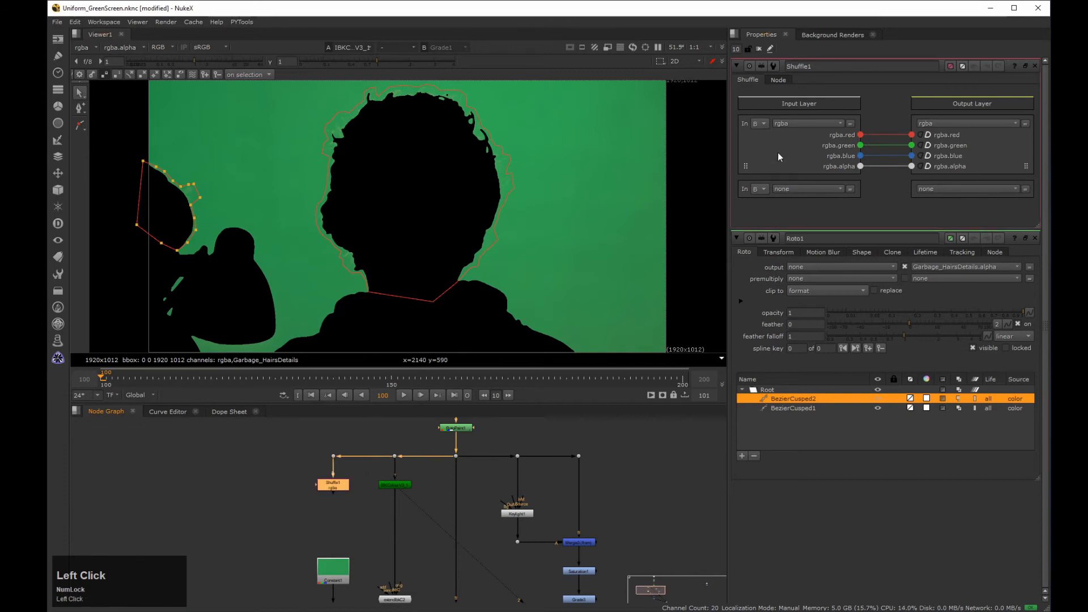
click(791, 123)
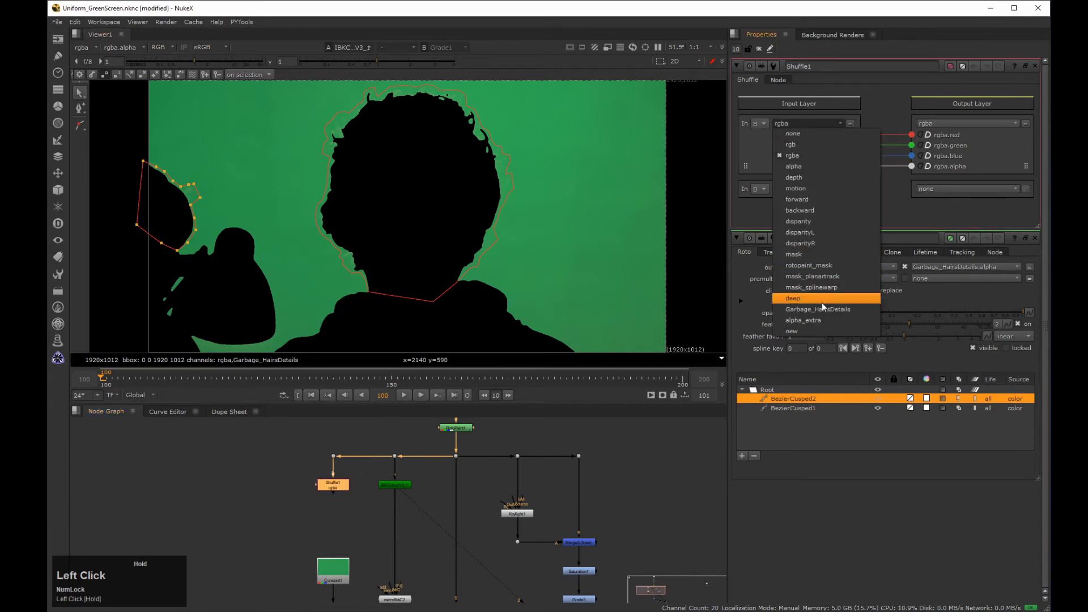
click(838, 309)
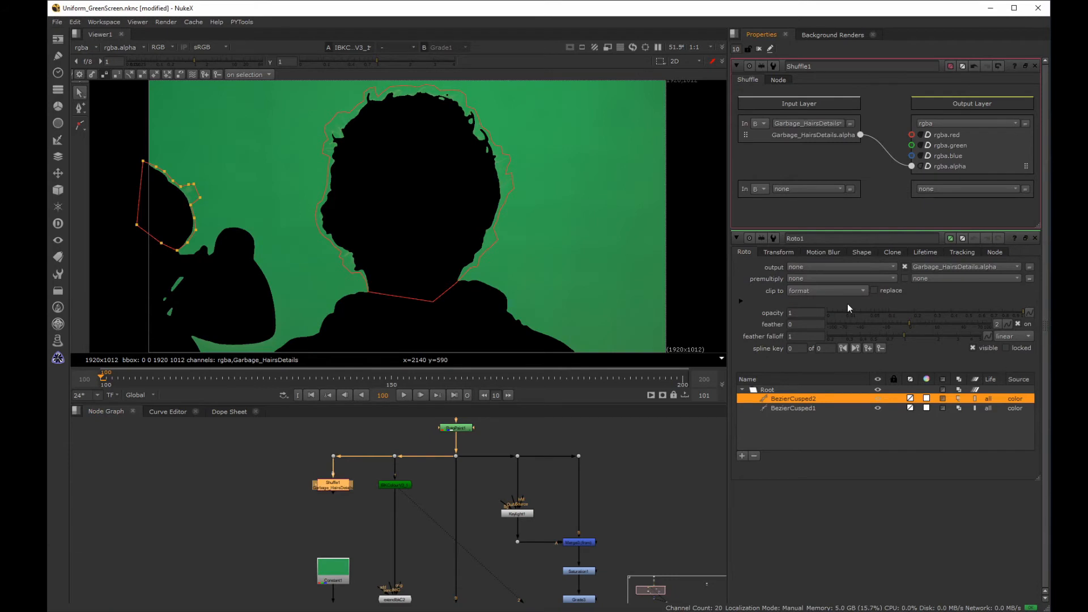
Add a Merge below IBKColour with the Shuffle as its A input, and set the operation to stencil
drag(298, 472, 379, 497)
key(m)
drag(448, 490, 336, 519)
click(395, 521)
click(802, 95)
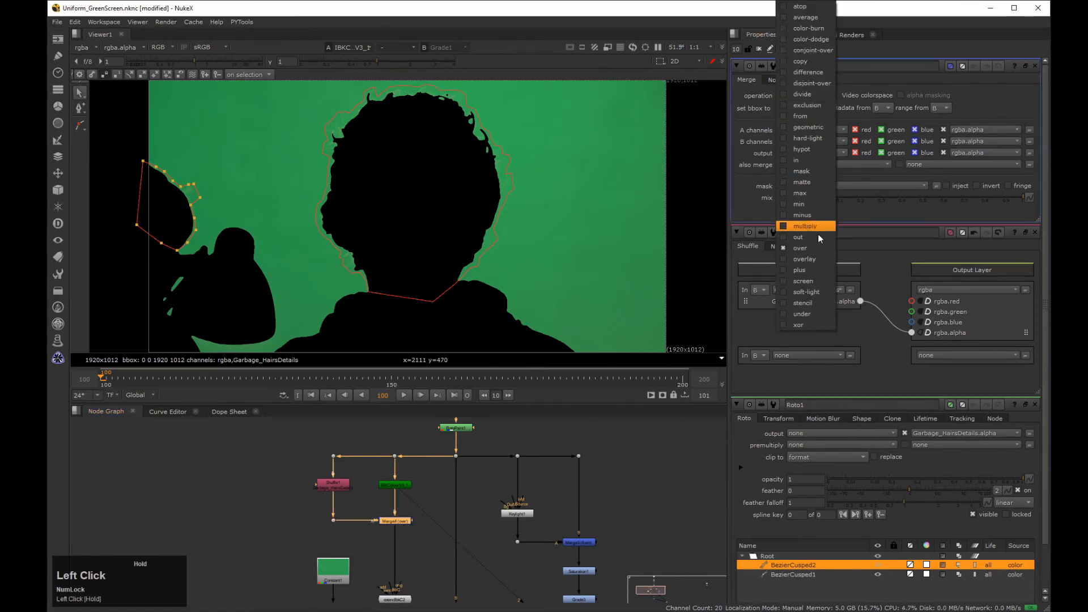
key(Escape)
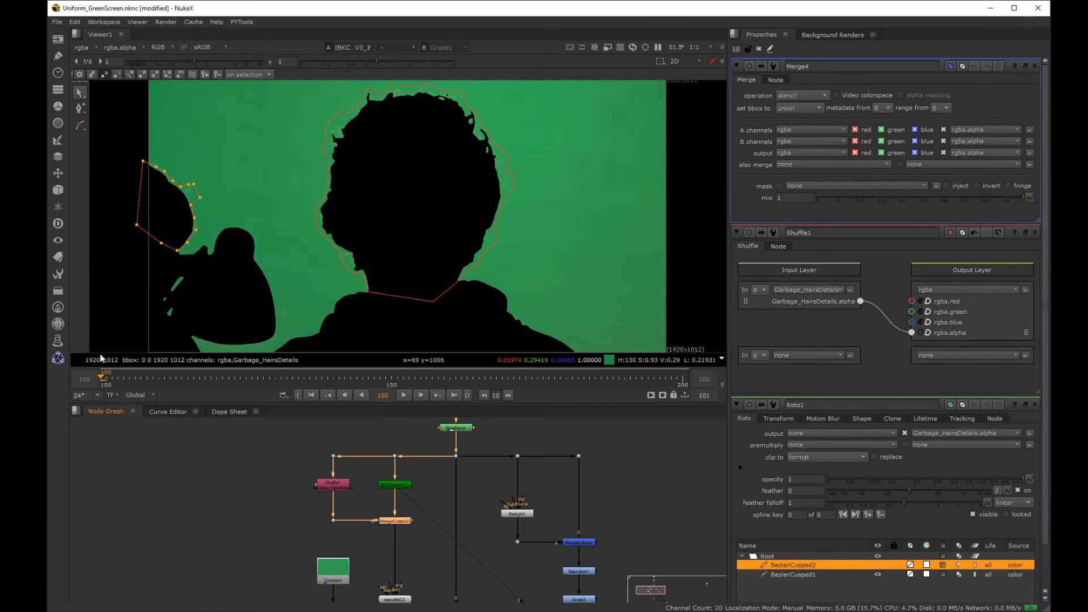
View the new stencil Merge with all node properties closed and examine the cut-out around the hair
click(366, 505)
key(1)
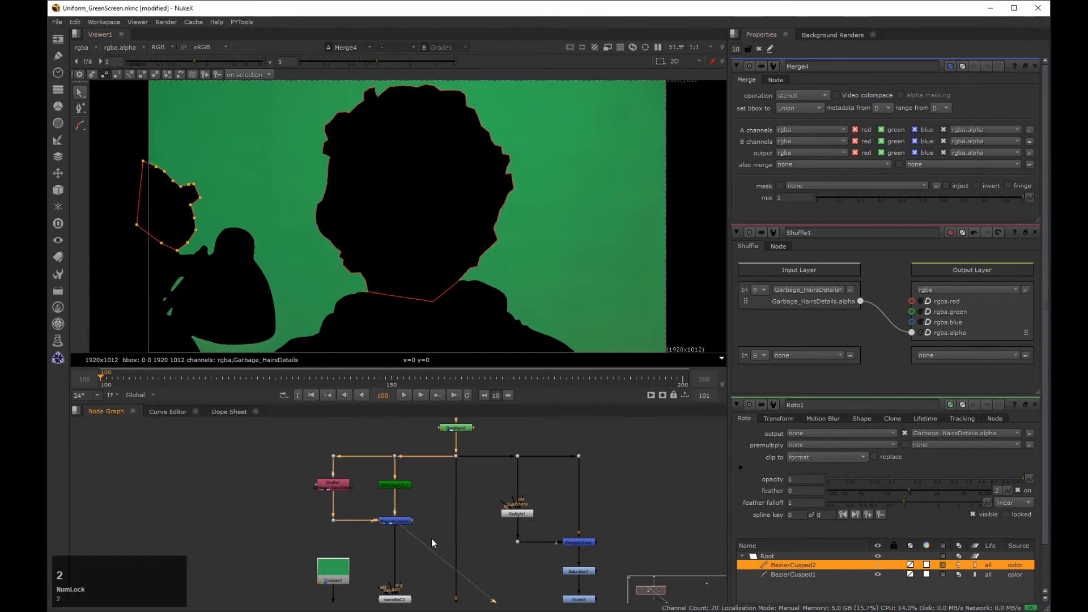
click(759, 50)
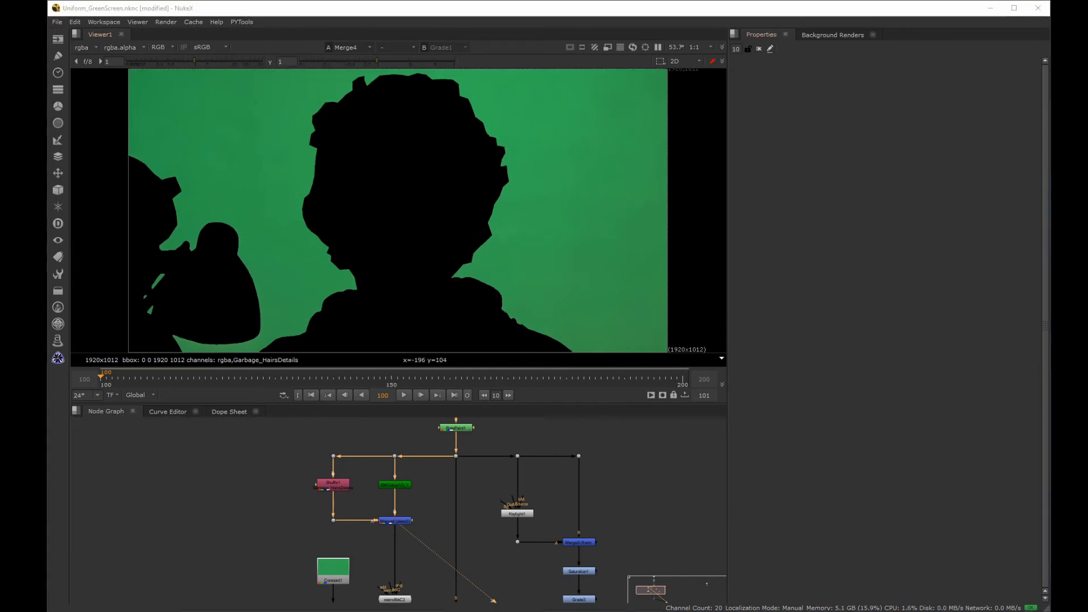
middle_drag(289, 134, 365, 185)
scroll(340, 194, down, 5)
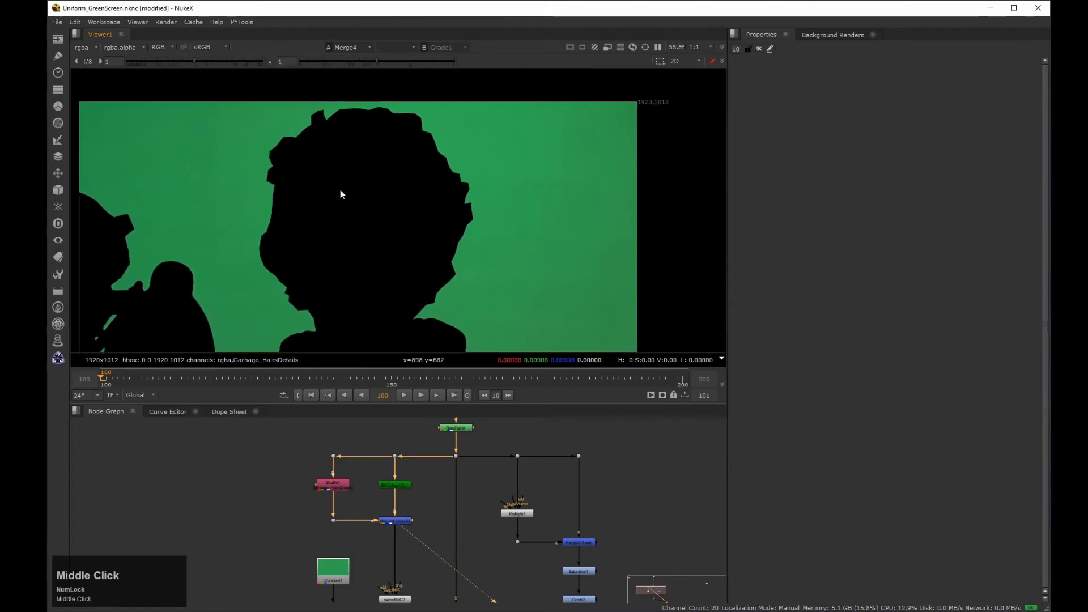
View the extendIBKC2 node's output and check the fill around the head and hair
key(f)
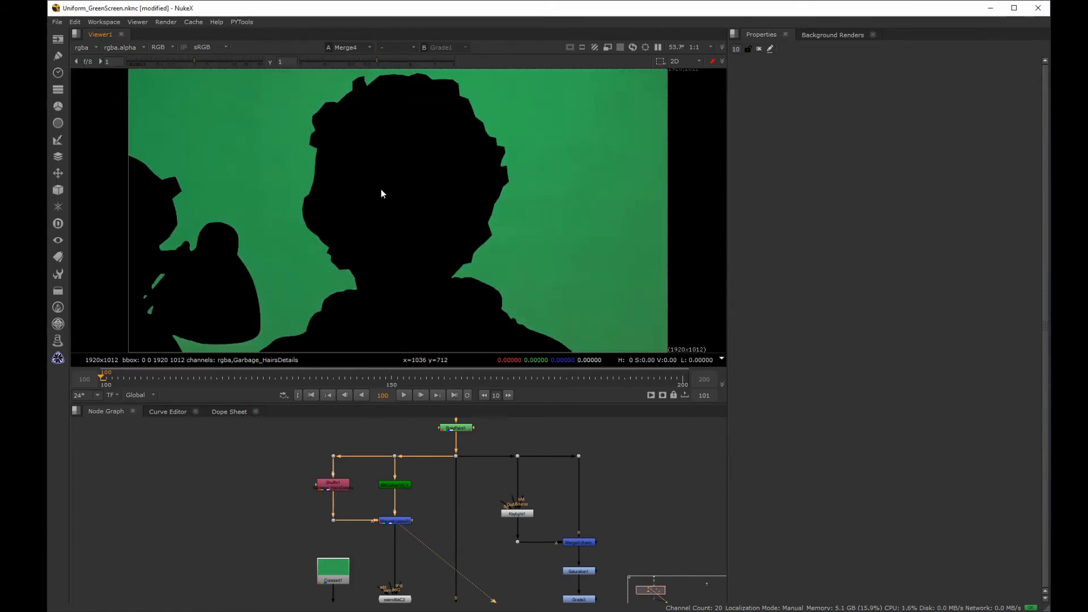
middle_drag(512, 537, 532, 441)
drag(452, 480, 377, 515)
key(3)
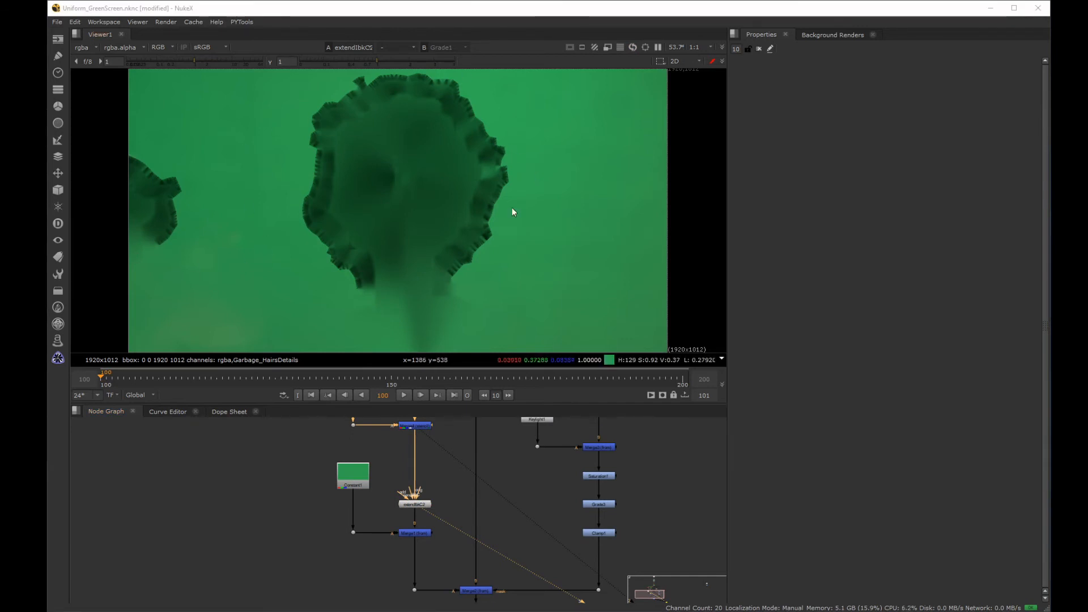
View the alpha of the dot below the Shuffle and examine the garbage mask's edge pixels up close
middle_drag(360, 425, 279, 493)
click(328, 495)
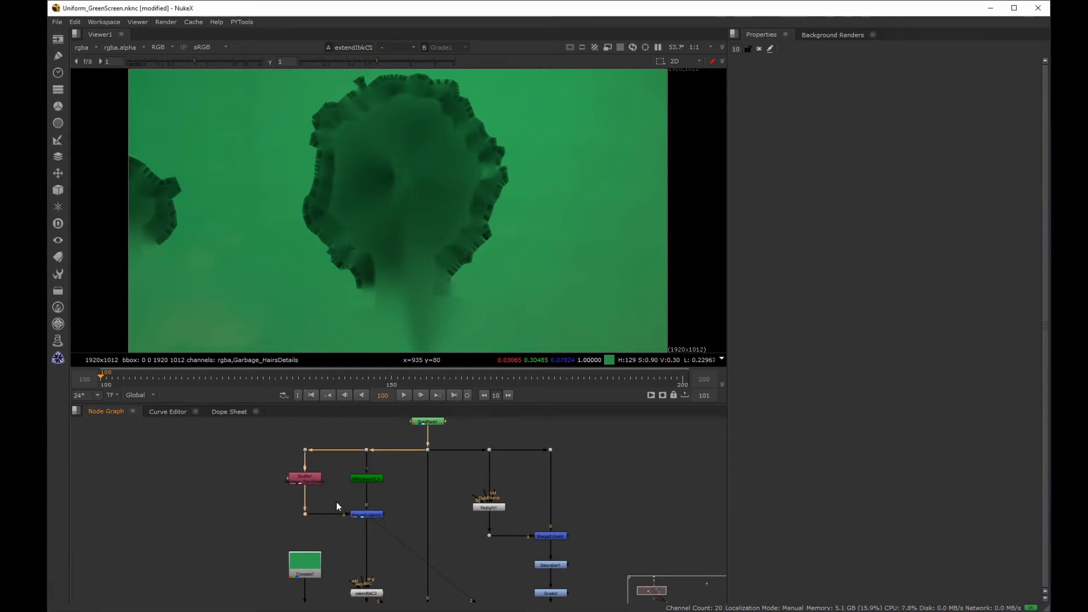
key(2)
key(a)
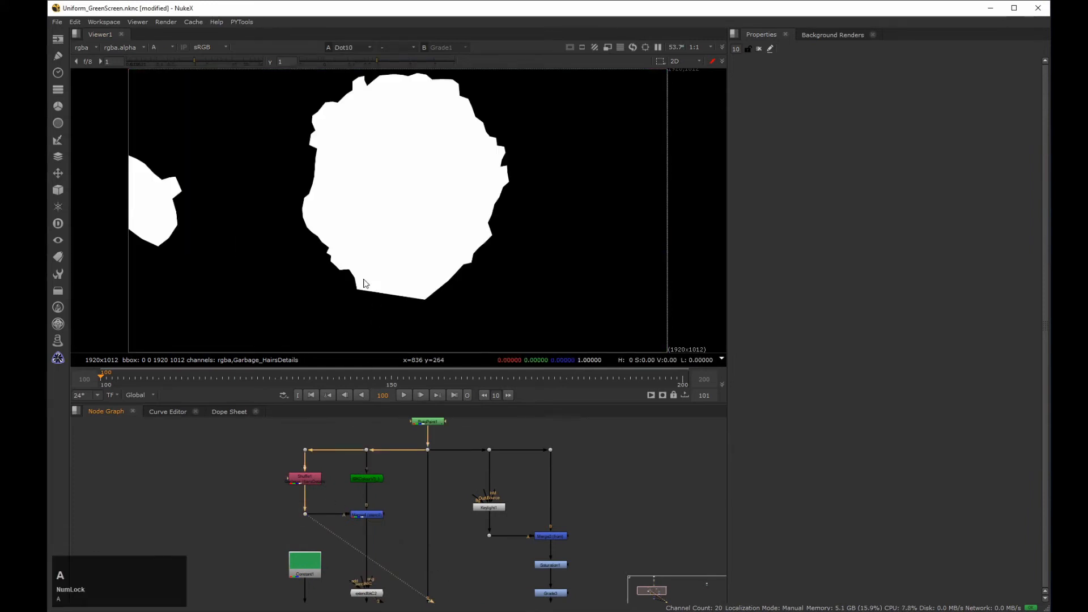
middle_drag(403, 169, 385, 215)
middle_drag(321, 111, 399, 87)
middle_drag(367, 204, 354, 175)
scroll(355, 179, up, 6)
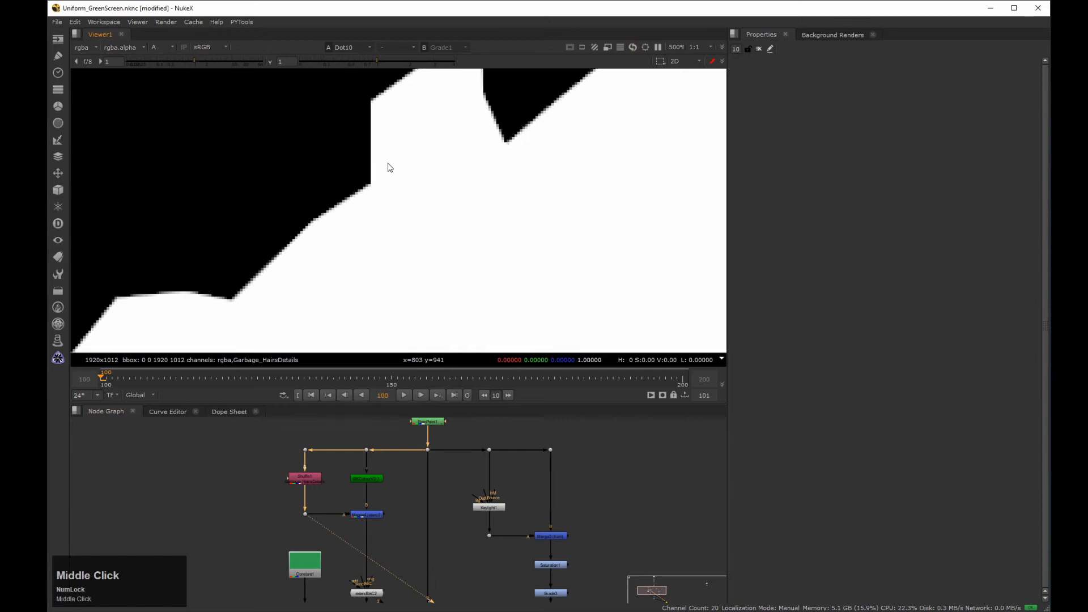
click(339, 216)
middle_drag(339, 216, 372, 193)
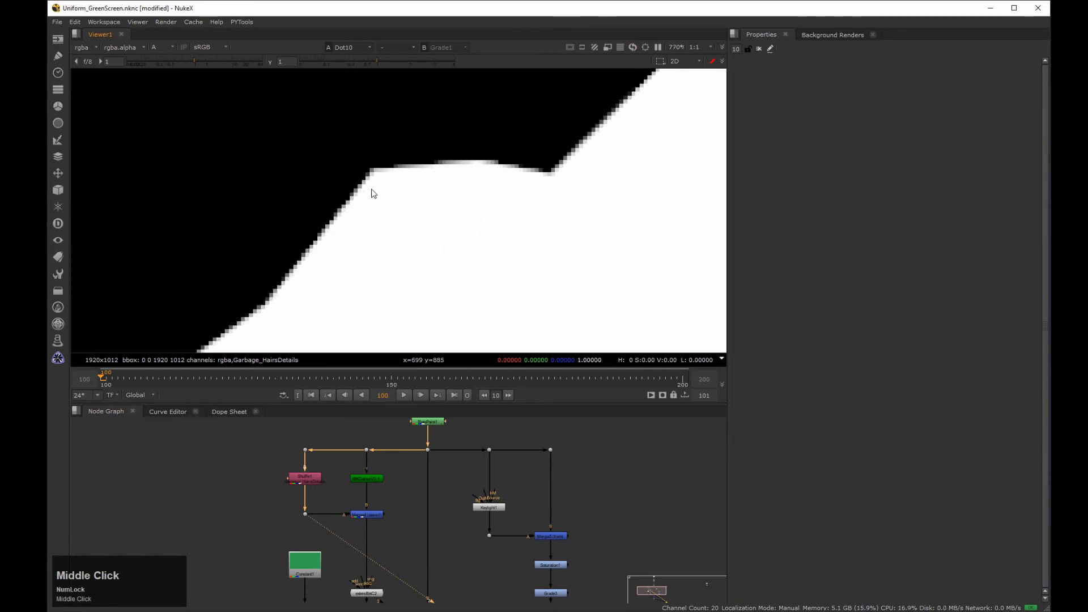
scroll(401, 161, up, 2)
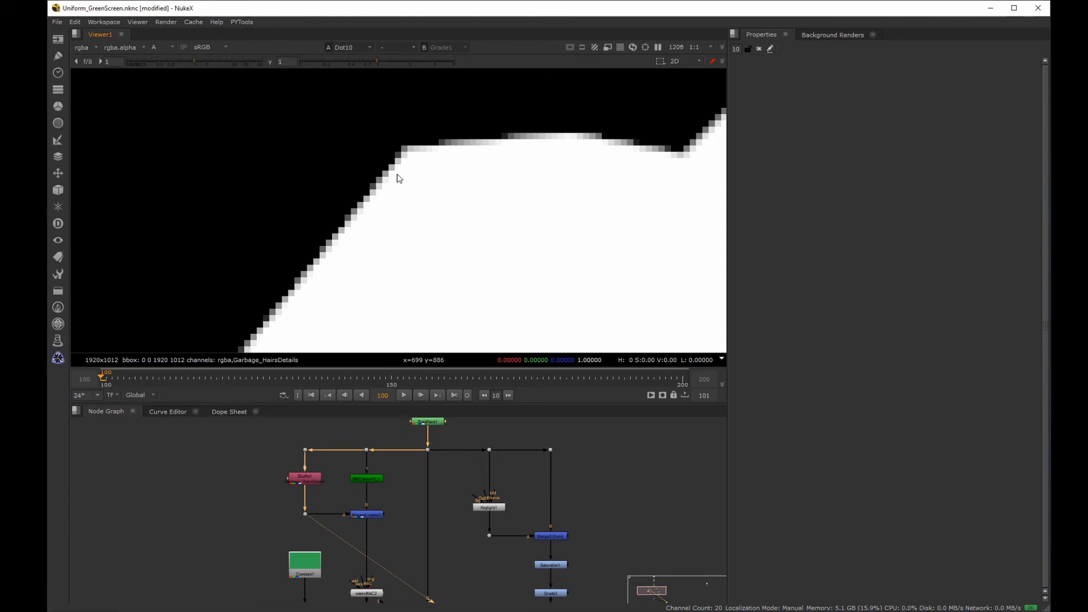
View the IBKColour node's colour output and inspect its edge pixels around the hair strands
click(362, 480)
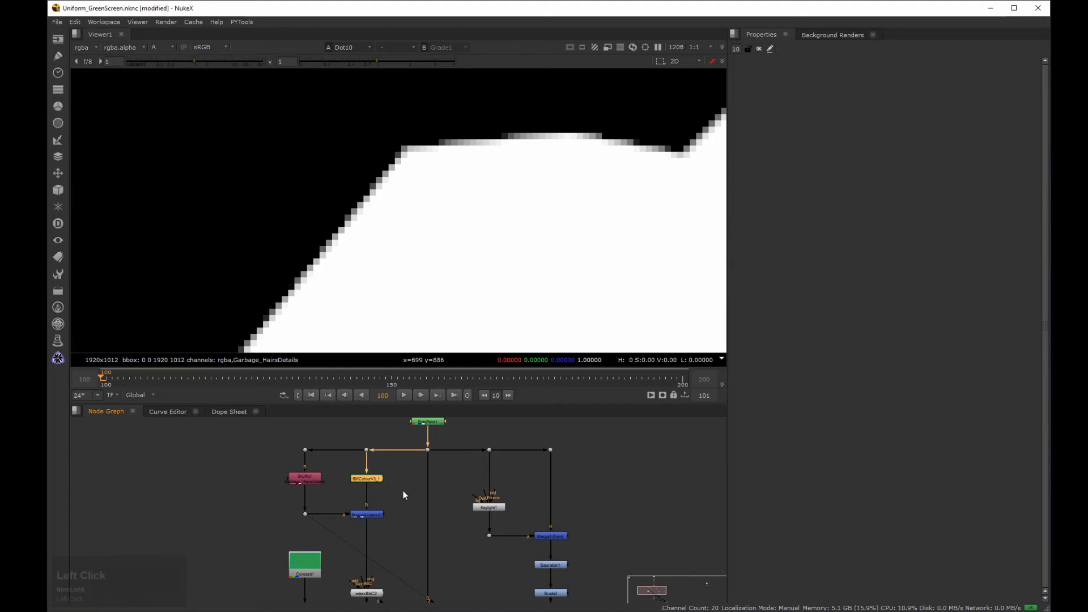
key(2)
key(a)
scroll(383, 261, down, 6)
middle_drag(383, 260, 236, 186)
middle_drag(561, 77, 355, 193)
scroll(354, 193, up, 5)
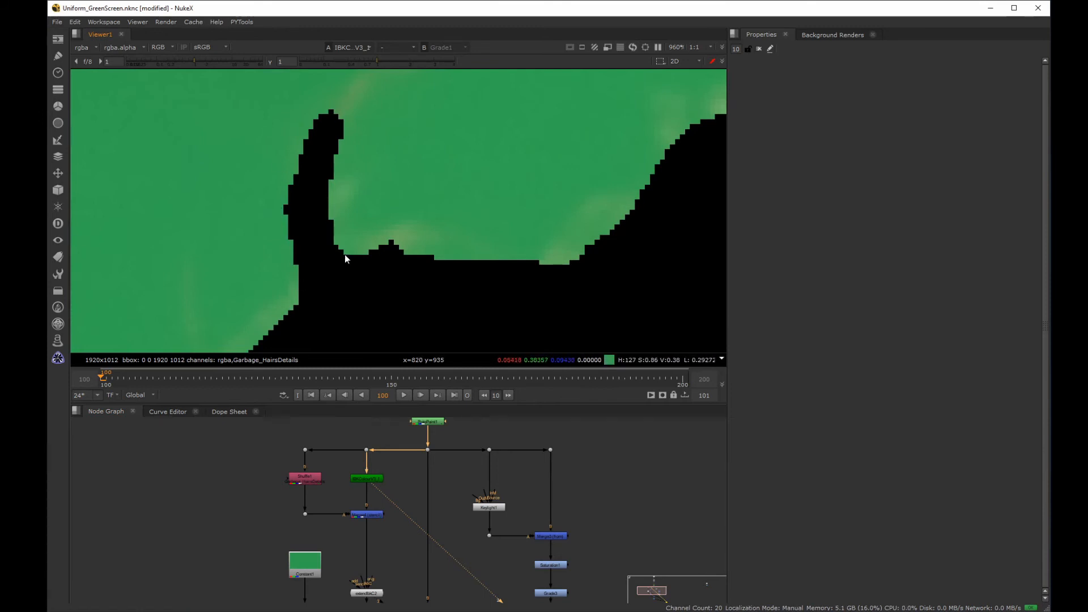
key(f)
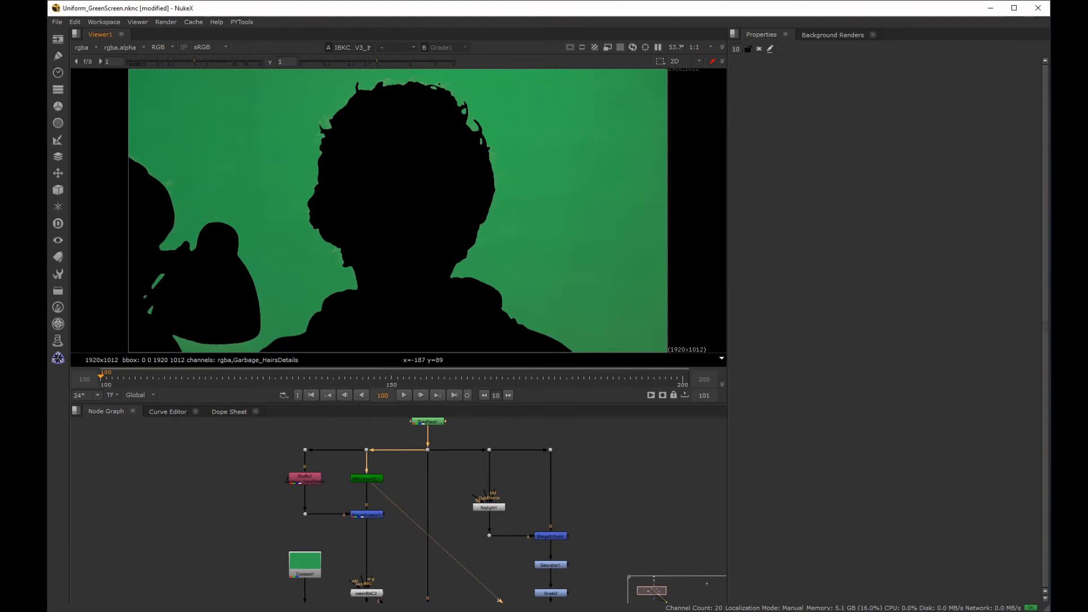
View the garbage mask's alpha at the dot again and compare its edge near the top of the hair
click(305, 515)
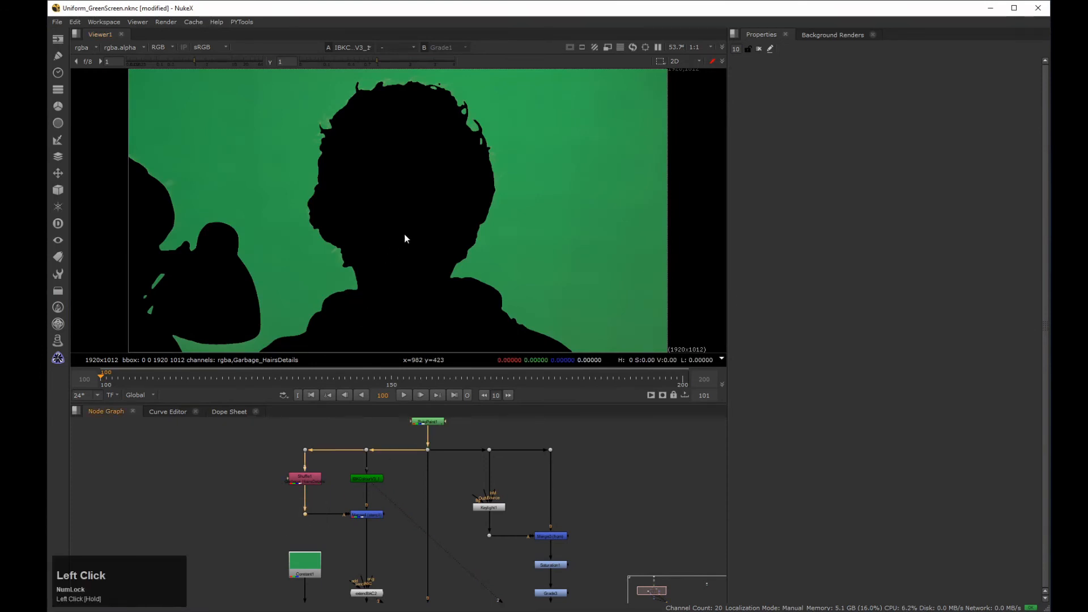
key(2)
key(a)
middle_drag(344, 102, 299, 255)
scroll(343, 191, up, 6)
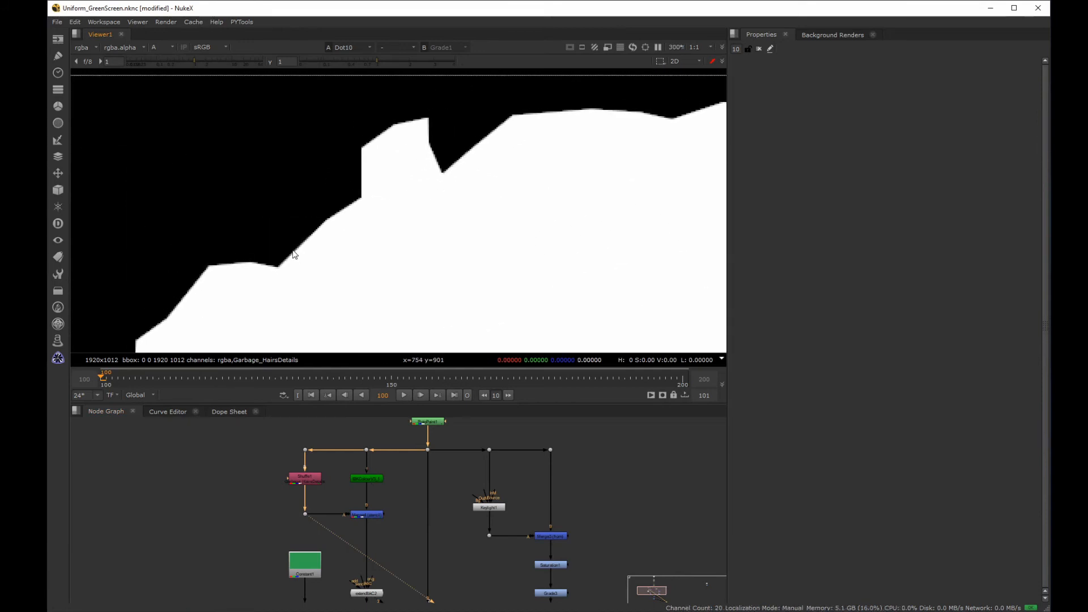
scroll(227, 489, down, 3)
Select all nodes below the Shuffle and IBKColour row and move them down to free up space
middle_drag(221, 519, 210, 482)
drag(197, 471, 475, 607)
middle_drag(269, 434, 282, 461)
scroll(274, 461, up, 3)
drag(335, 480, 336, 501)
middle_drag(291, 455, 319, 489)
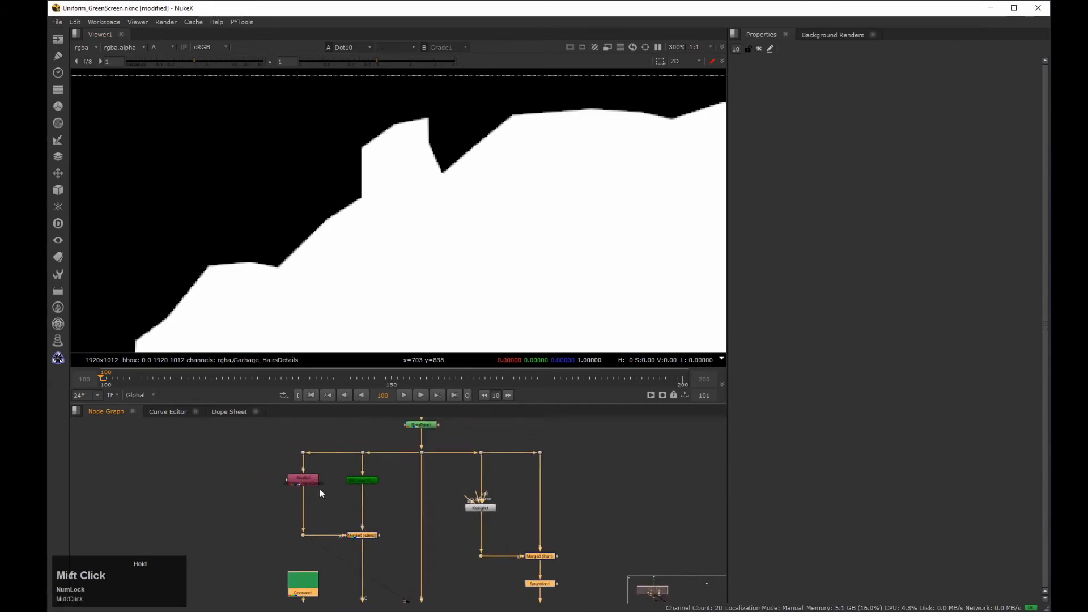
scroll(317, 491, up, 2)
Insert a Clamp node between the Shuffle and the corner dot
click(304, 470)
key(Tab)
text(clamp)
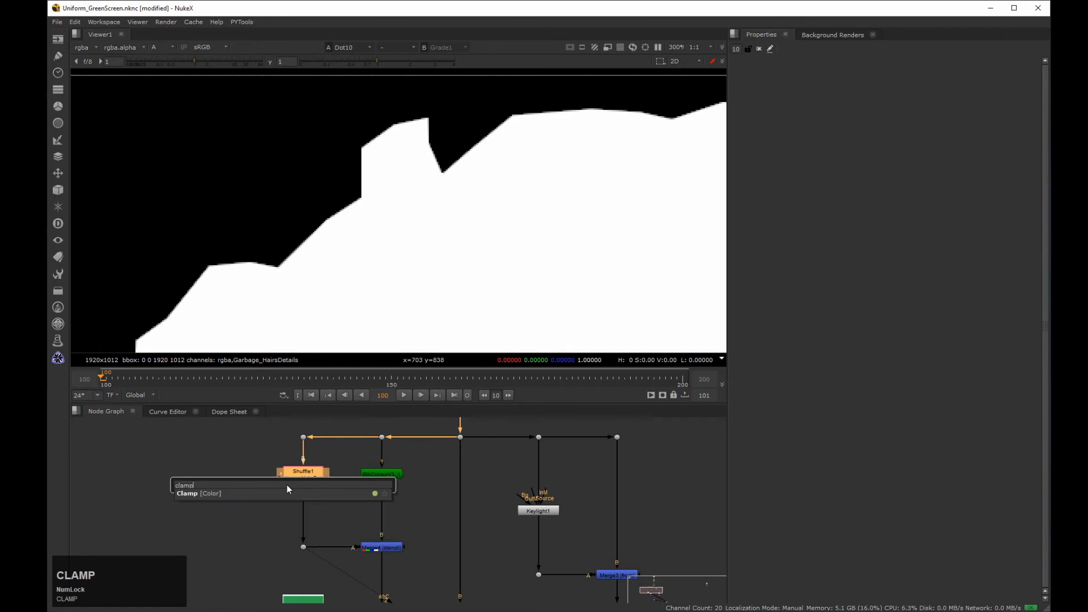
key(Return)
click(299, 515)
Set the Clamp to the alpha channel, disable minimum, enable MaxClampTo at 1 and set maximum to 0
drag(804, 94, 809, 138)
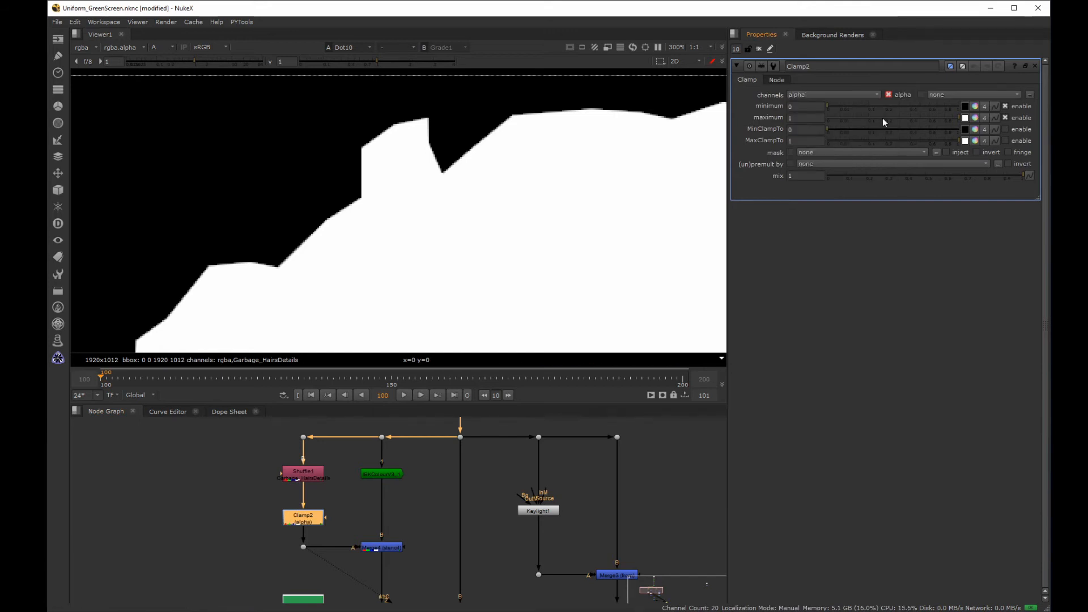
click(1005, 106)
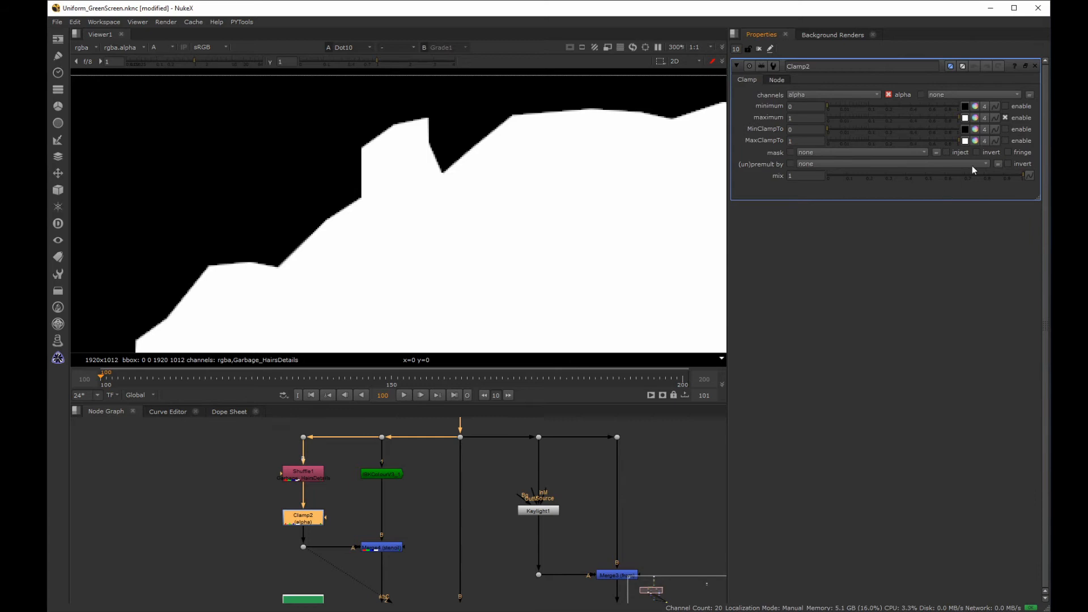
click(1006, 142)
click(762, 118)
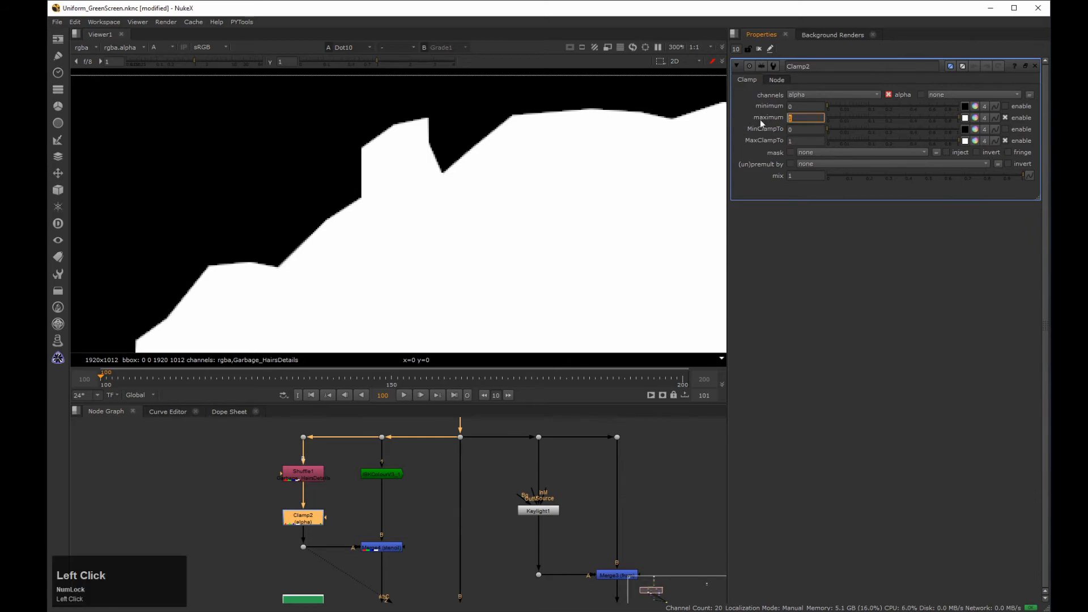
text(0)
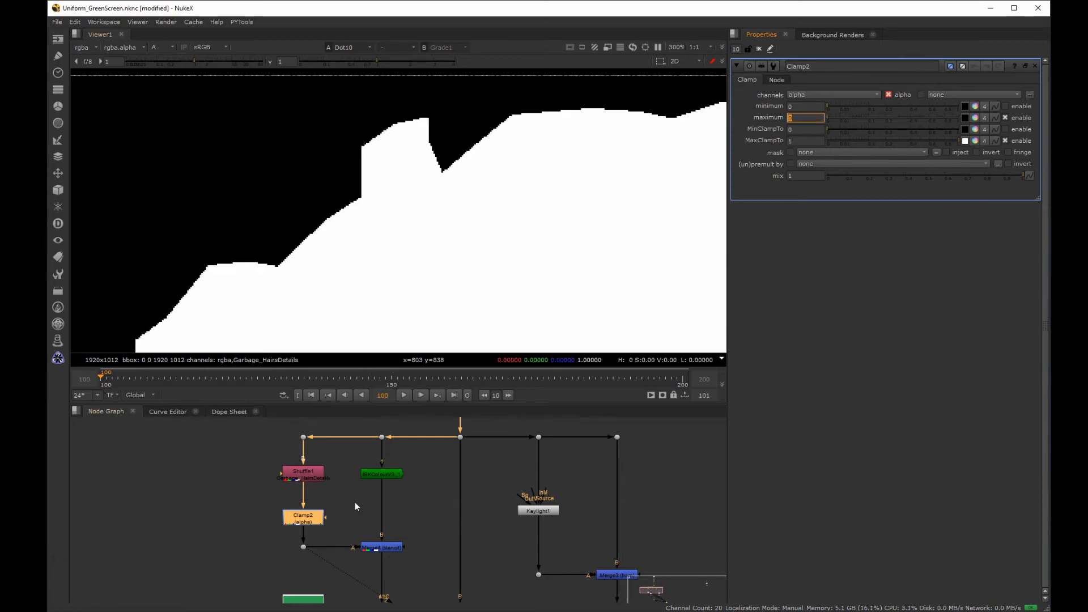
Examine the clamped garbage mask's edge up close for semi-transparent pixels
middle_drag(295, 272, 254, 268)
scroll(332, 214, up, 5)
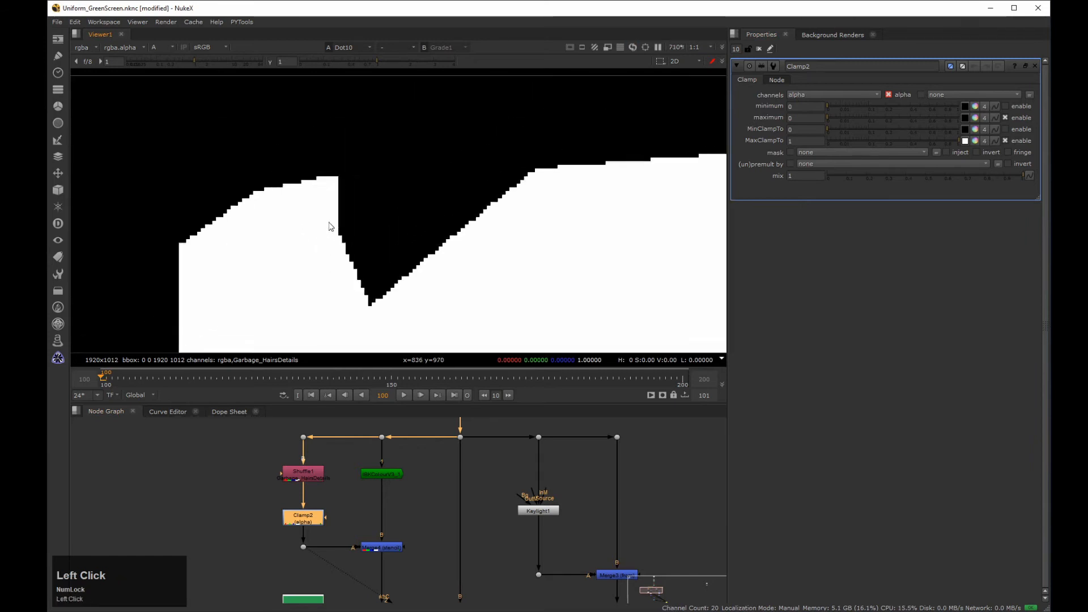
middle_drag(388, 335, 369, 281)
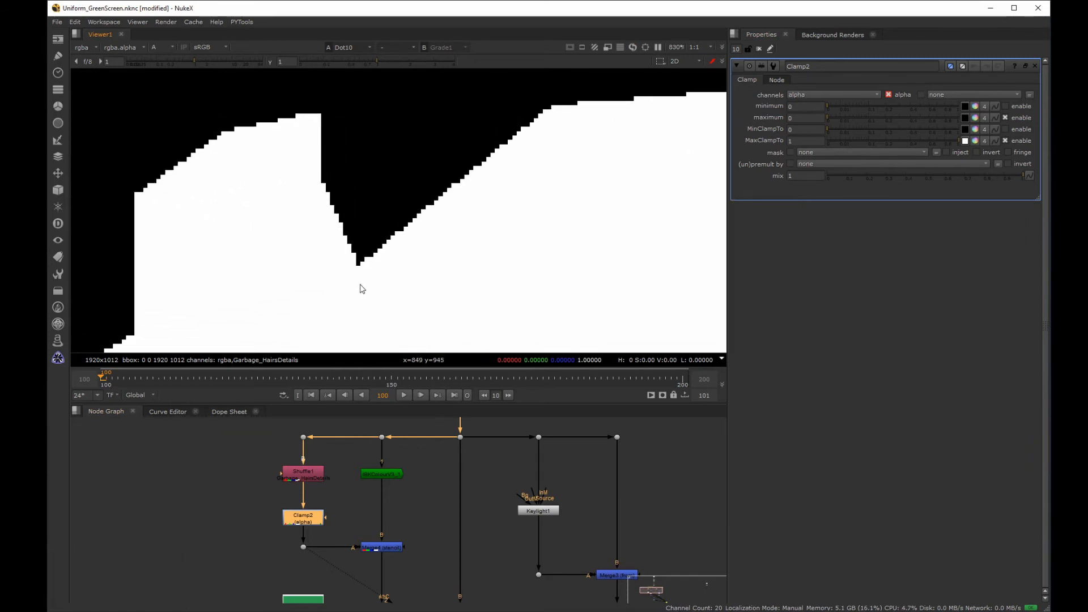
View the stencil Merge's colour cut-out, and check the extendIBKC2 node's fill with the clamped mask
drag(431, 505, 363, 559)
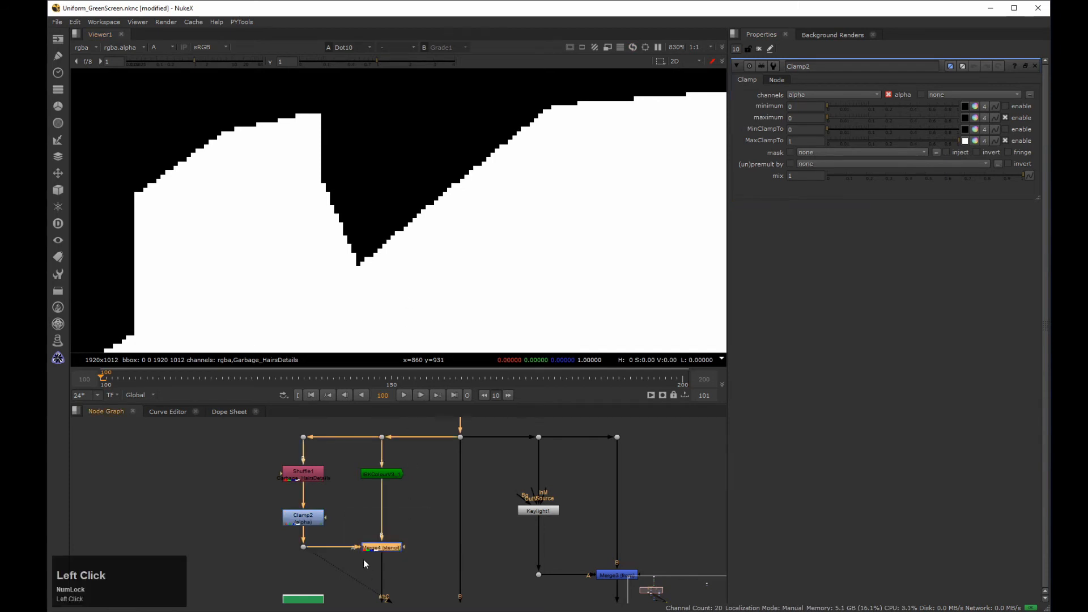
key(2)
key(a)
middle_drag(437, 272, 371, 249)
scroll(370, 227, down, 2)
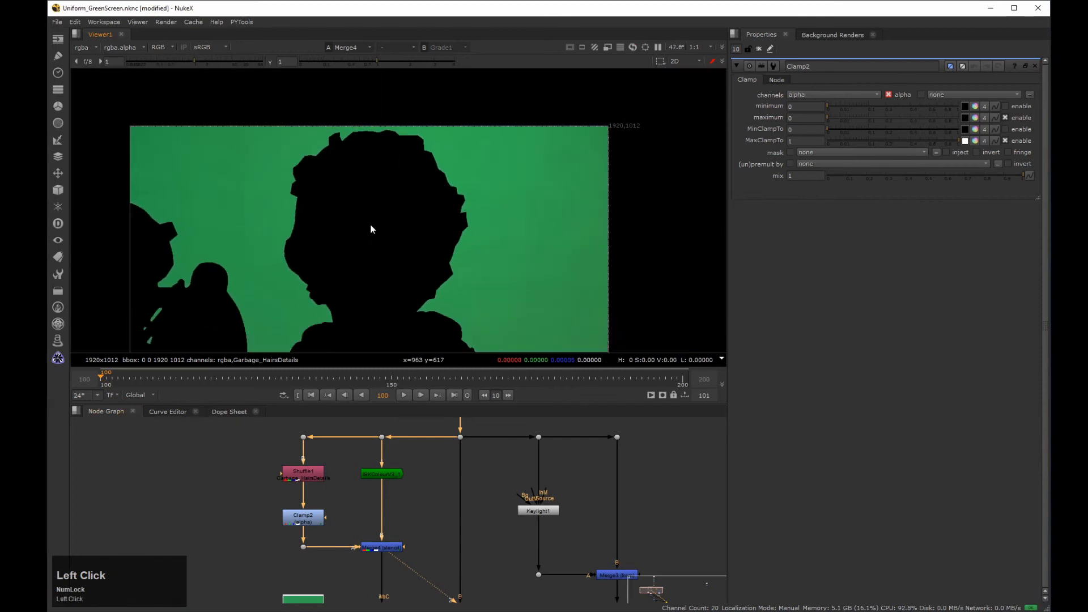
key(f)
drag(403, 491, 312, 499)
scroll(386, 435, up, 2)
key(2)
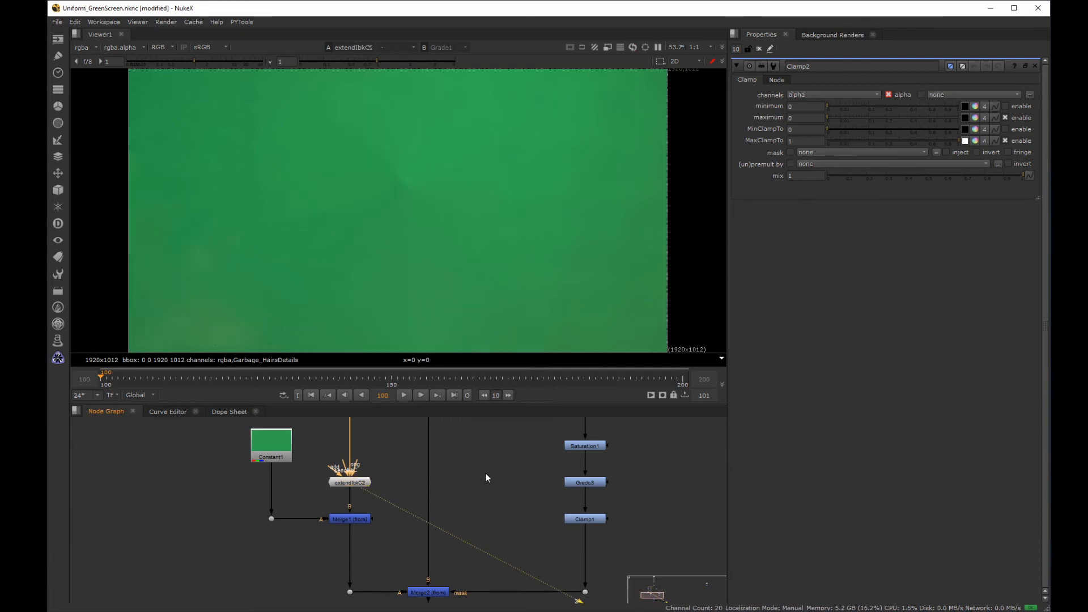
View the Merge2 node's output around the hair and toggle the node off and on to compare
middle_drag(412, 585, 406, 524)
click(414, 532)
key(1)
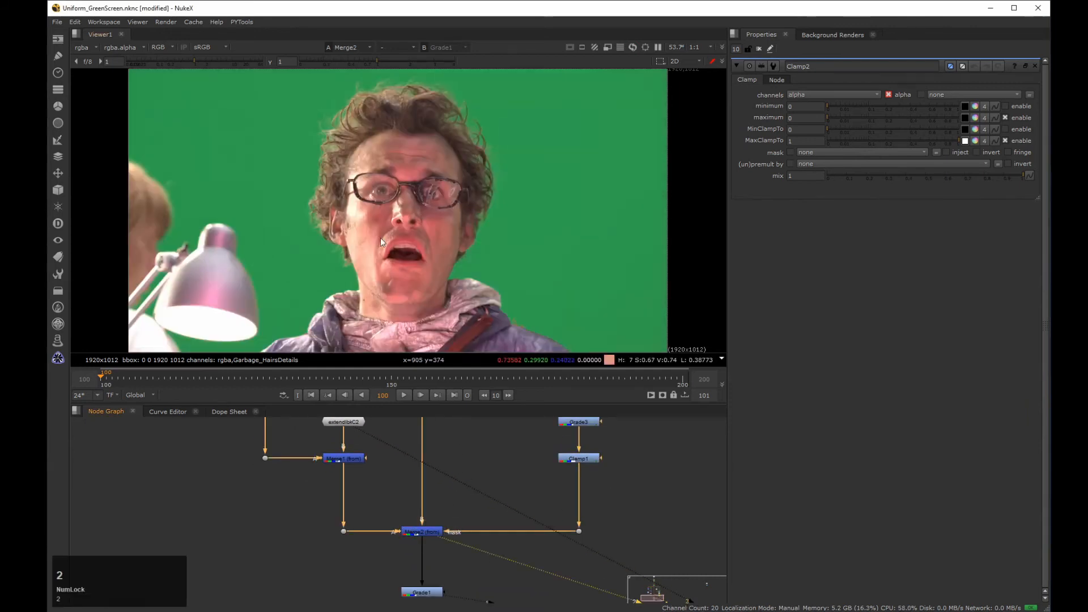
middle_click(396, 203)
middle_drag(433, 195, 391, 221)
click(424, 533)
key(d)
key(d)
key(d)
key(d)
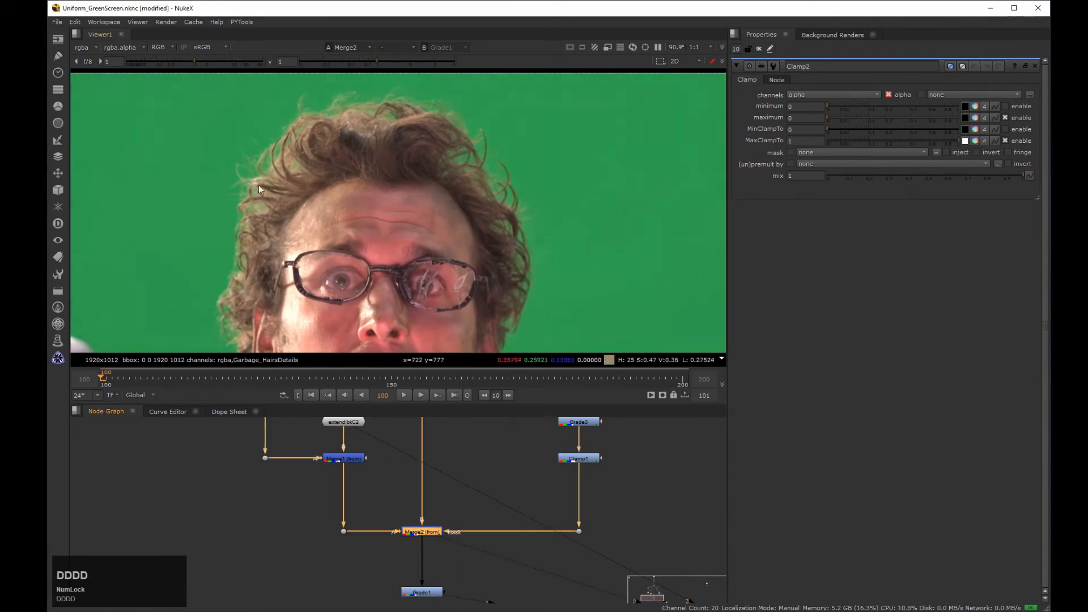
Keep toggling Merge2 off and on while inspecting the hair strands and the edges down to the hood
click(258, 185)
scroll(358, 212, up, 6)
key(d)
key(d)
middle_click(353, 223)
key(d)
key(d)
key(d)
key(d)
middle_click(269, 239)
key(d)
key(d)
middle_drag(274, 243, 265, 131)
key(d)
key(d)
key(d)
key(d)
key(d)
key(d)
key(d)
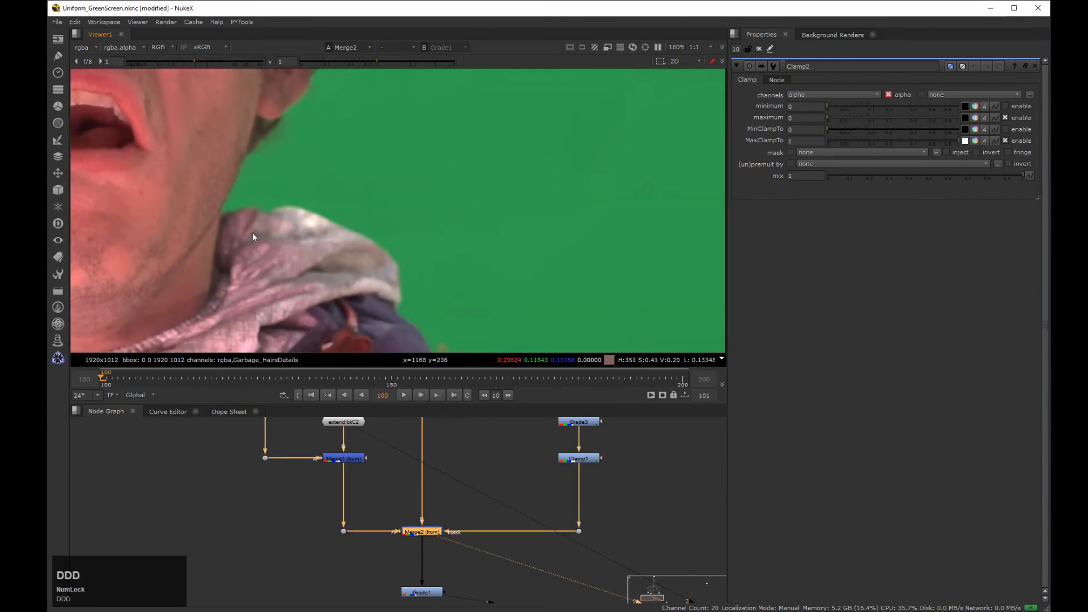
Compare the plate with and without Merge2 at the jaw and the second person's head, leaving Merge2 enabled and the whole frame in view
scroll(253, 232, down, 4)
click(223, 236)
middle_drag(223, 236, 318, 207)
key(d)
key(d)
scroll(340, 221, up, 3)
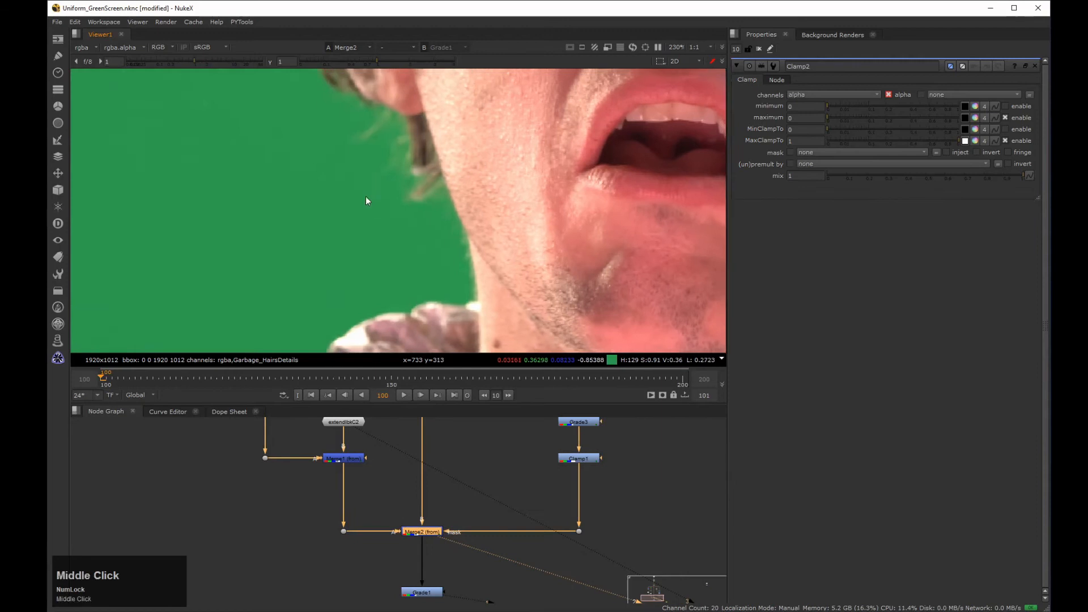
scroll(366, 196, down, 3)
scroll(369, 249, up, 2)
key(d)
key(d)
key(d)
key(d)
key(d)
key(d)
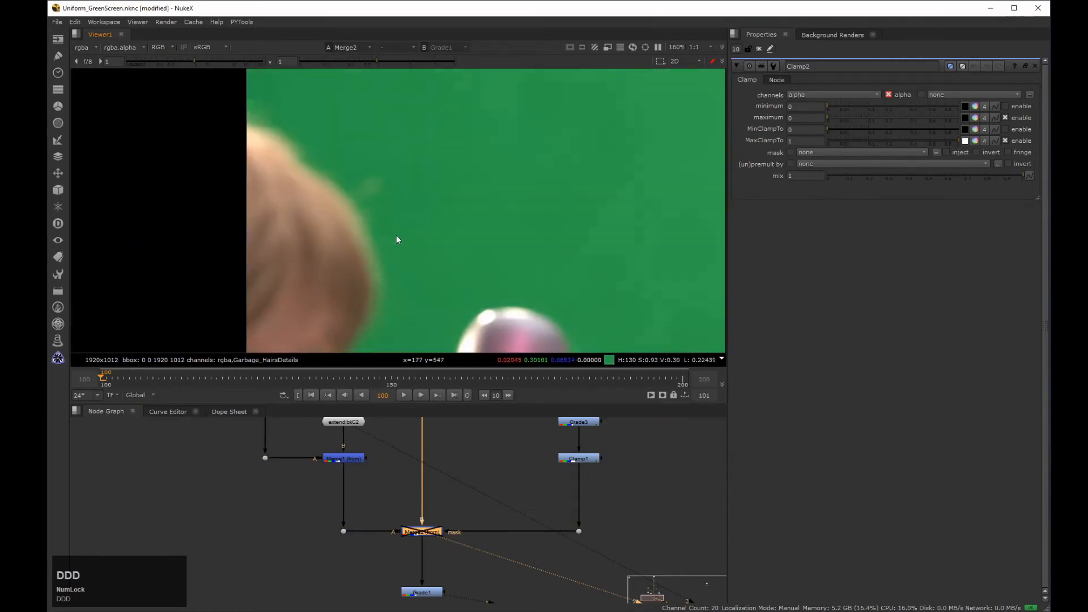
scroll(461, 210, down, 5)
click(461, 216)
middle_drag(461, 216, 353, 178)
key(h)
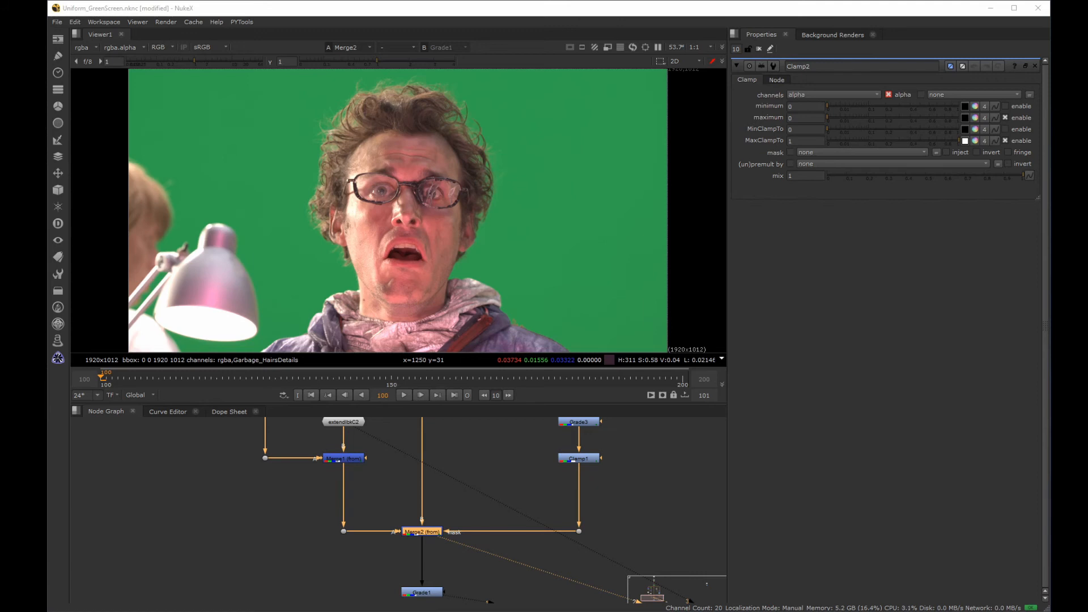
Close all node properties, switch to the browser and look through the Nuke gizmos on pixelfudger.com
key(alt+Tab)
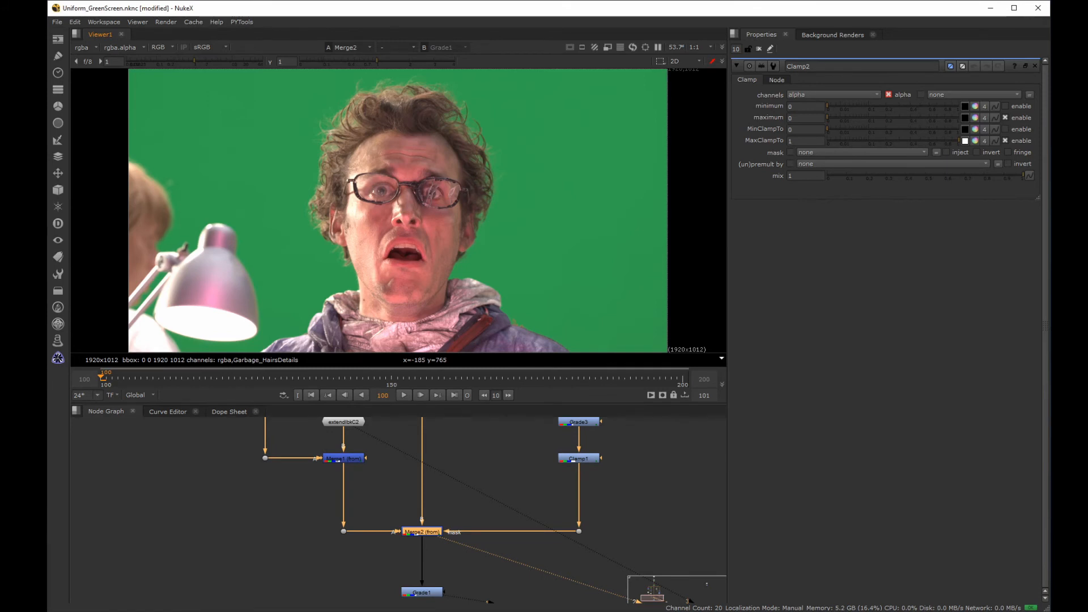
key(ctrl+shift+a)
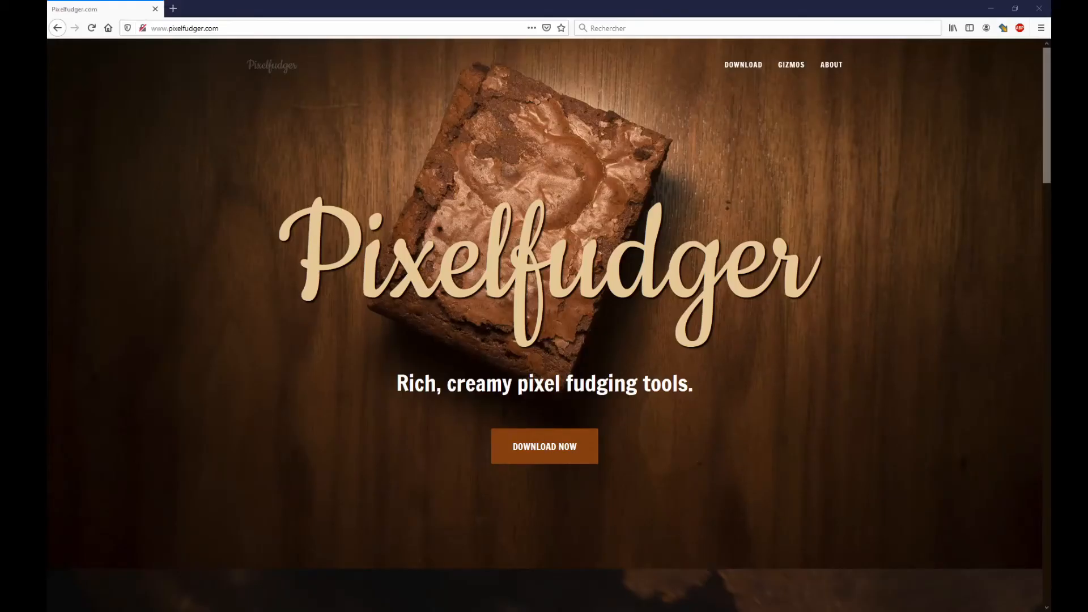
scroll(637, 355, down, 15)
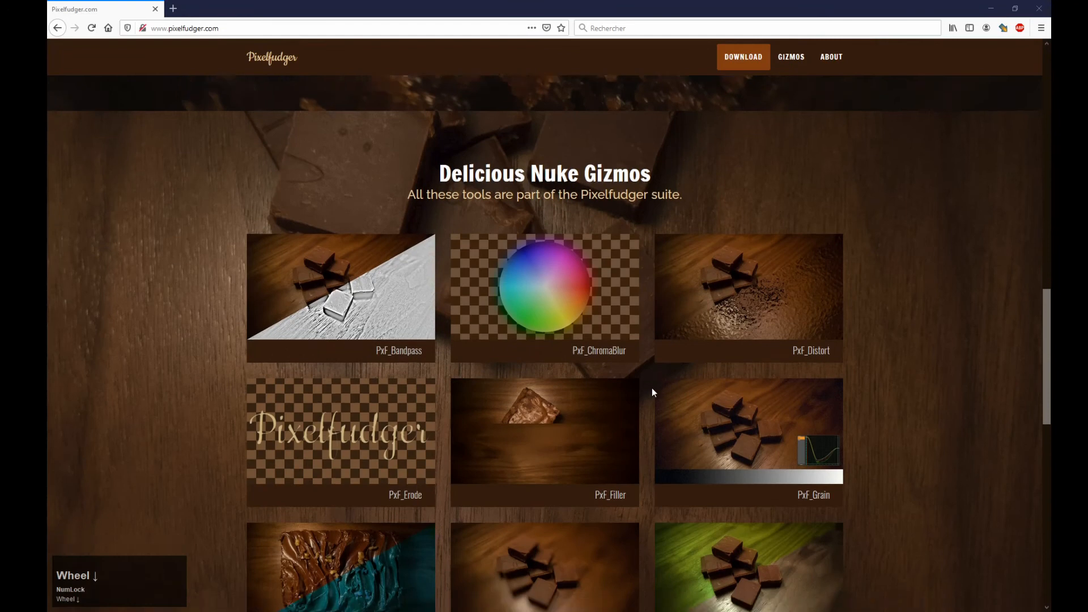
scroll(652, 389, down, 5)
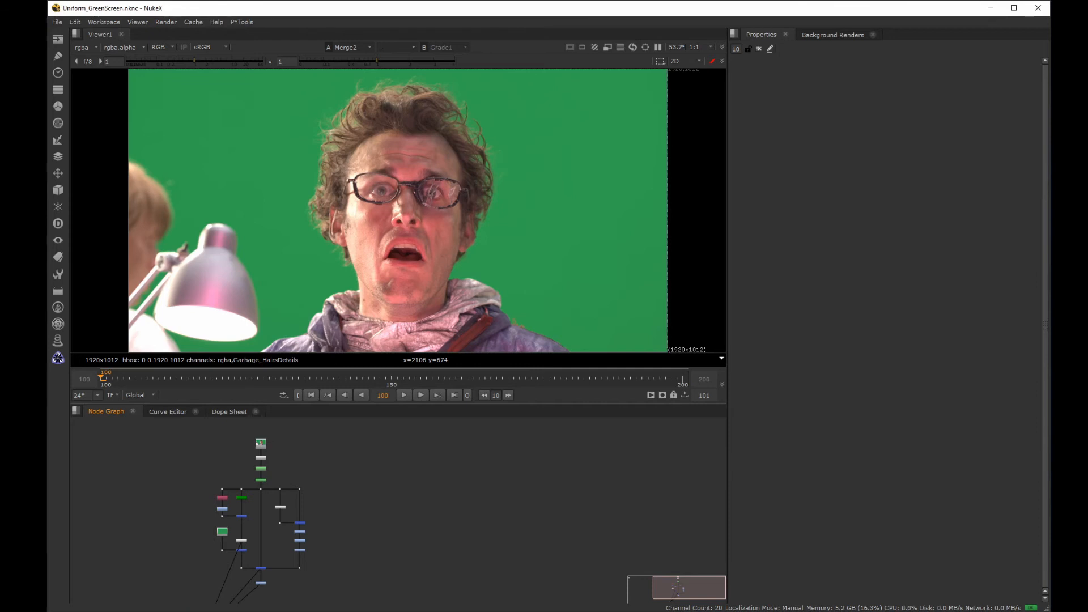
Add a PxF_ScreenClean node in an empty area of the node graph beside the existing network
drag(357, 468, 284, 562)
click(444, 492)
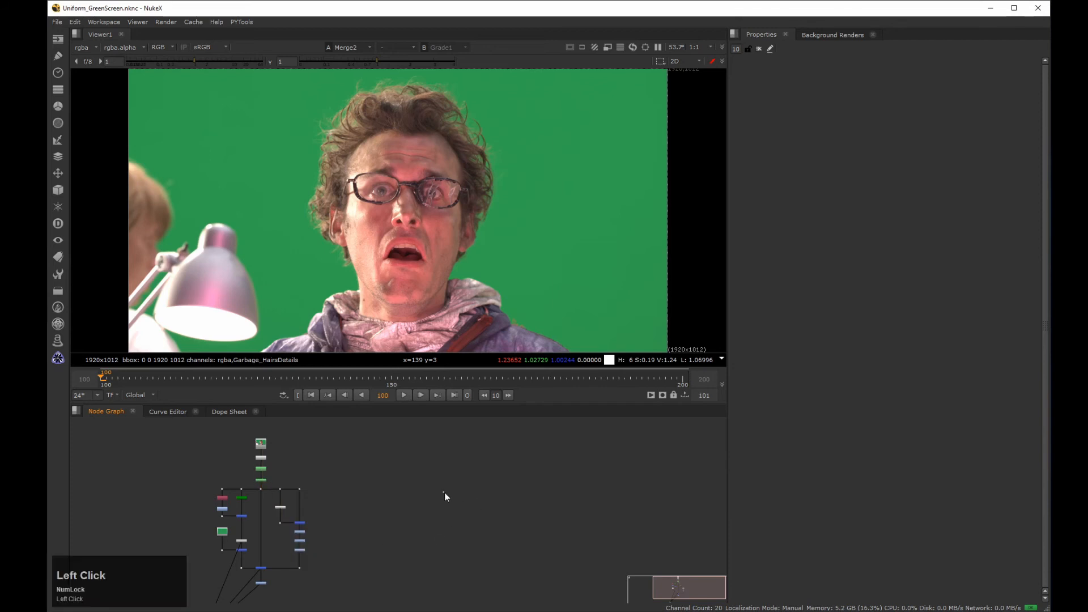
key(Tab)
text(pxf)
key(Down)
key(Return)
drag(445, 492, 383, 494)
mouse_move(383, 494)
middle_down()
mouse_move(410, 488)
mouse_move(384, 504)
middle_up()
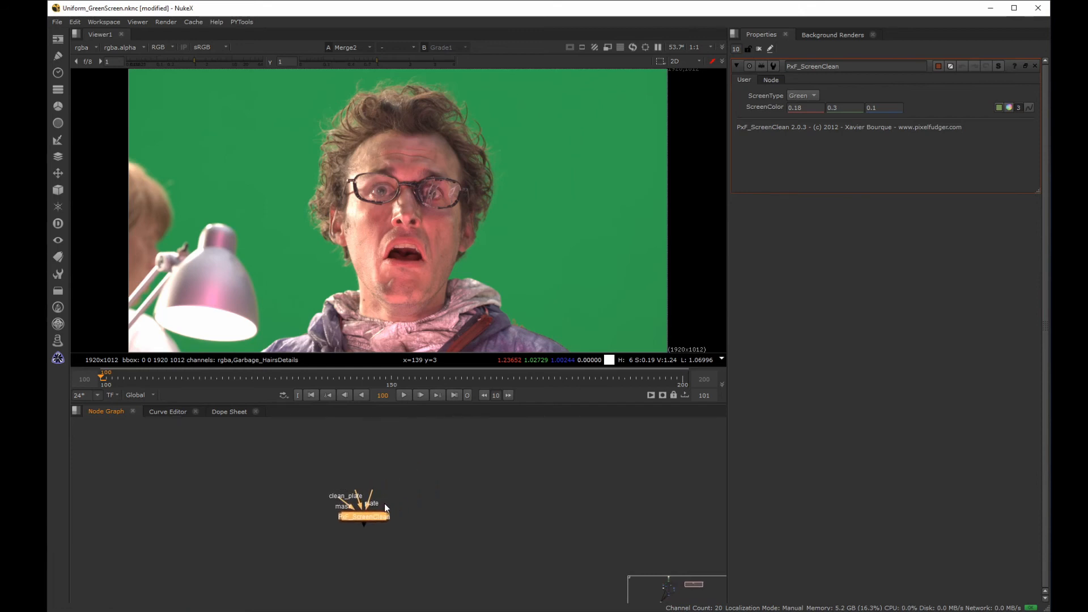
Duplicate the source plate chain down to its roto and paint nodes and place the copy near PxF_ScreenClean
click(386, 481)
scroll(351, 470, down, 5)
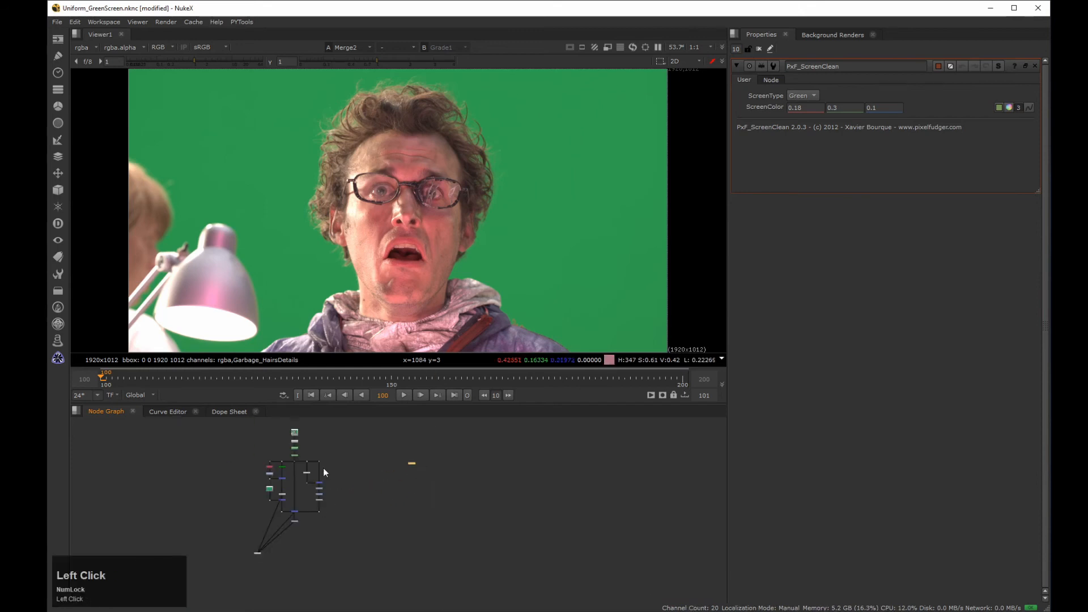
drag(369, 466, 311, 529)
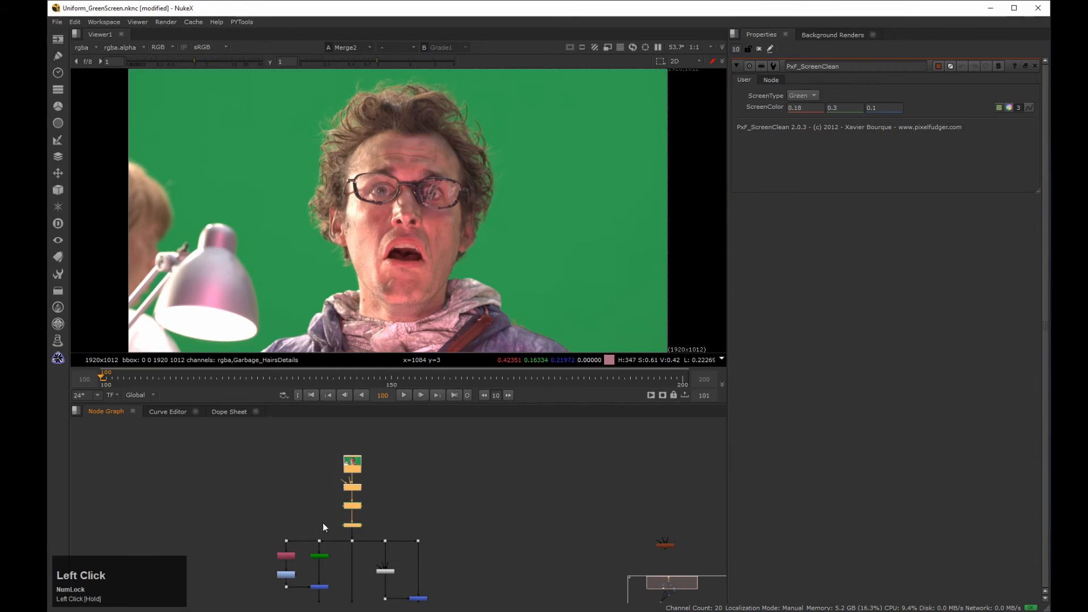
key(ctrl+c)
middle_drag(494, 483, 253, 500)
key(ctrl+v)
scroll(430, 515, up, 4)
Line up the copied plate chain with PxF_ScreenClean and connect it to the plate input
drag(383, 534, 444, 522)
middle_click(437, 513)
click(434, 544)
scroll(435, 545, up, 6)
middle_drag(453, 538, 429, 535)
drag(403, 517, 364, 471)
scroll(363, 475, down, 5)
middle_click(359, 468)
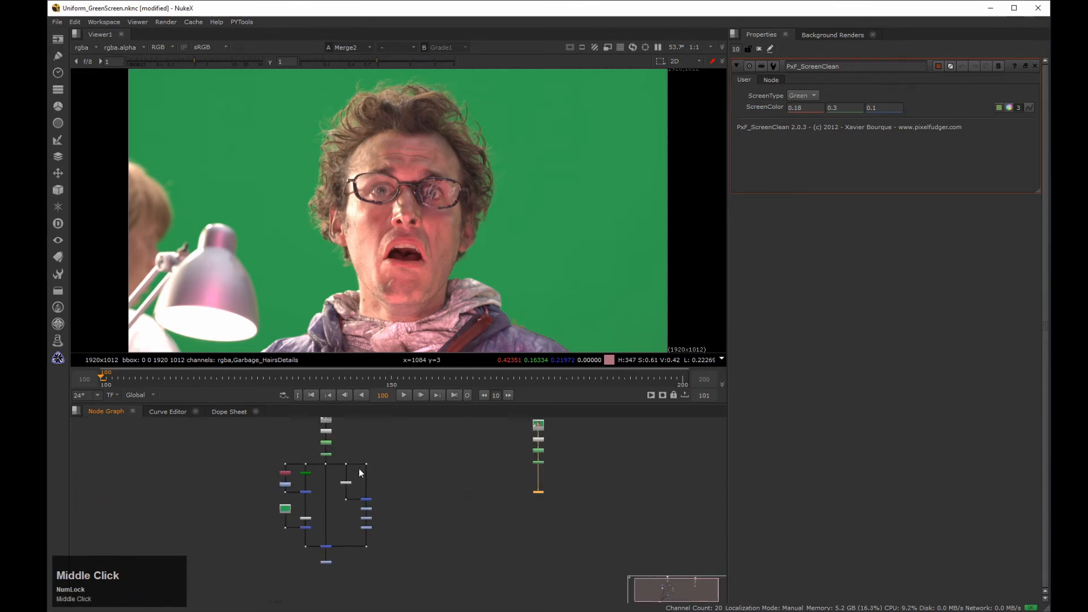
Duplicate the branch from the Shuffle, Clamp and IBKColour nodes down to extendIbkC beside the copied plate chain
scroll(383, 475, up, 3)
drag(254, 461, 342, 542)
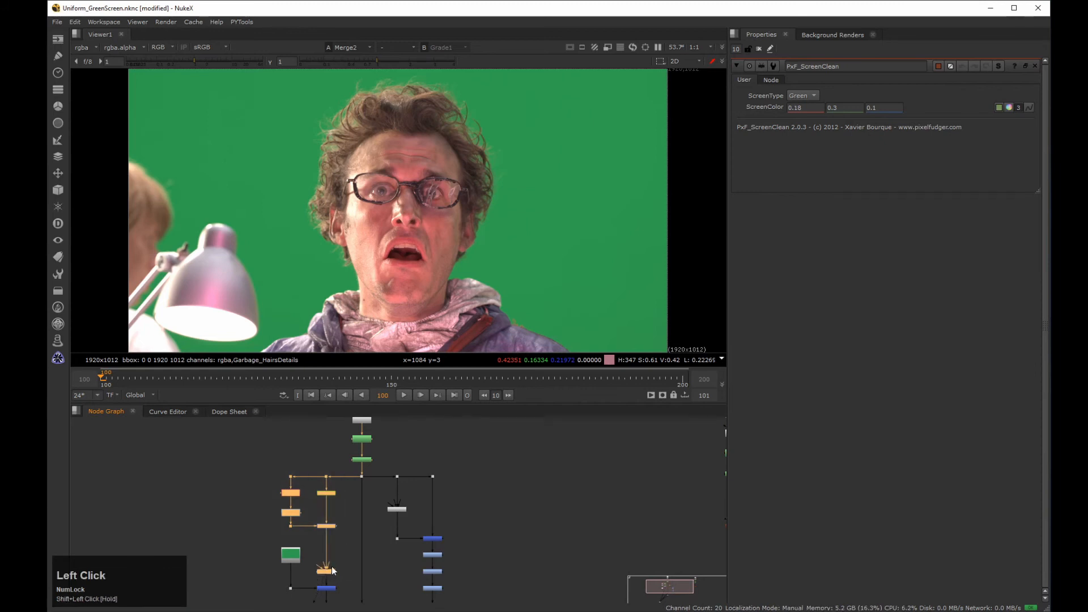
scroll(388, 497, down, 3)
middle_drag(387, 494, 204, 490)
click(328, 496)
middle_click(325, 491)
click(335, 491)
key(ctrl+v)
scroll(332, 492, up, 2)
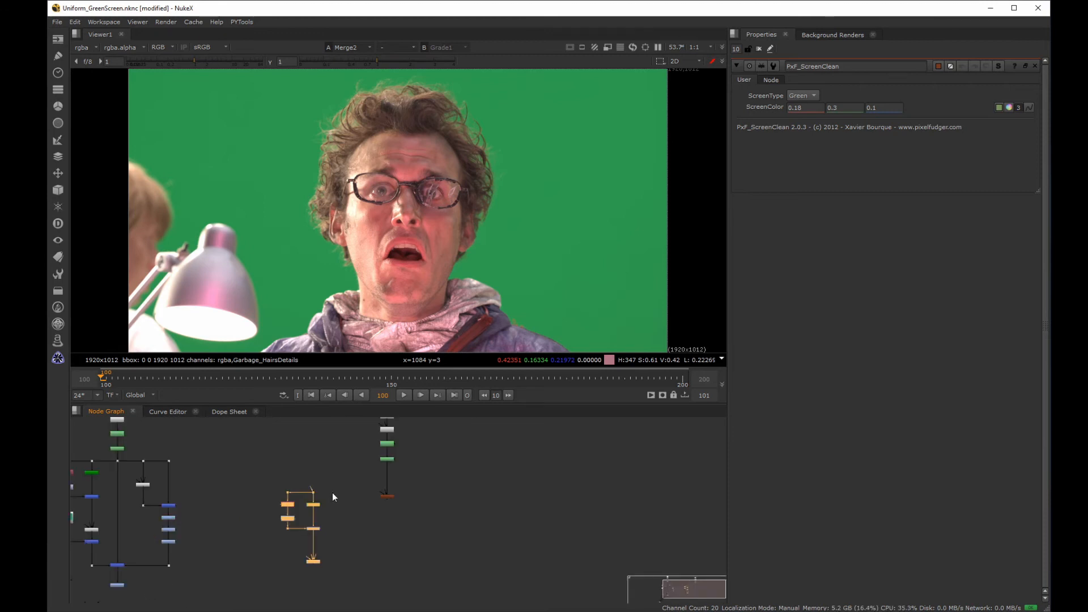
Connect the duplicated IBKColour branch to the copied plate chain through a dot, with PxF_ScreenClean moved lower to make room
drag(388, 496, 387, 550)
middle_drag(327, 497, 310, 535)
drag(309, 534, 386, 505)
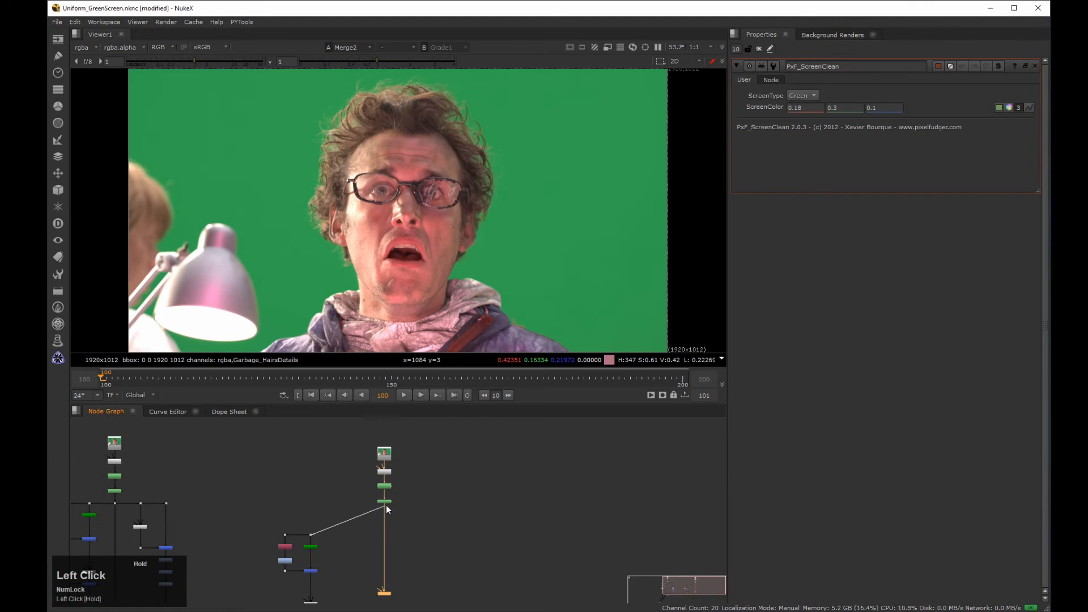
drag(255, 510, 348, 546)
click(418, 487)
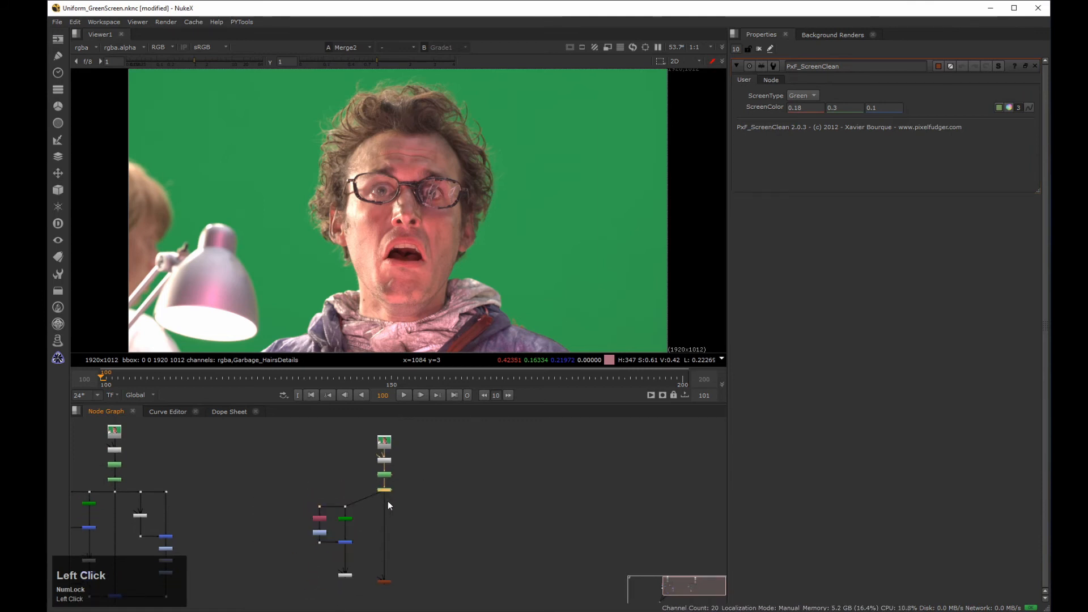
click(385, 502)
Check the extendIbkC clean plate in the viewer and connect it through a dot to PxF_ScreenClean's clean_plate input
middle_click(366, 513)
click(353, 527)
key(1)
middle_click(346, 529)
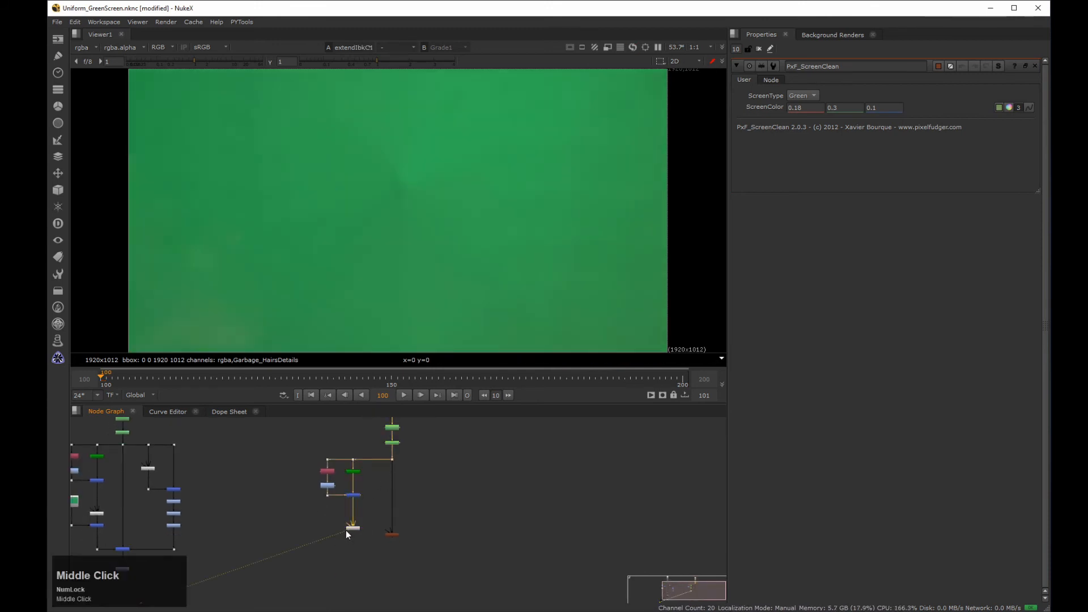
click(339, 527)
middle_click(350, 529)
click(411, 552)
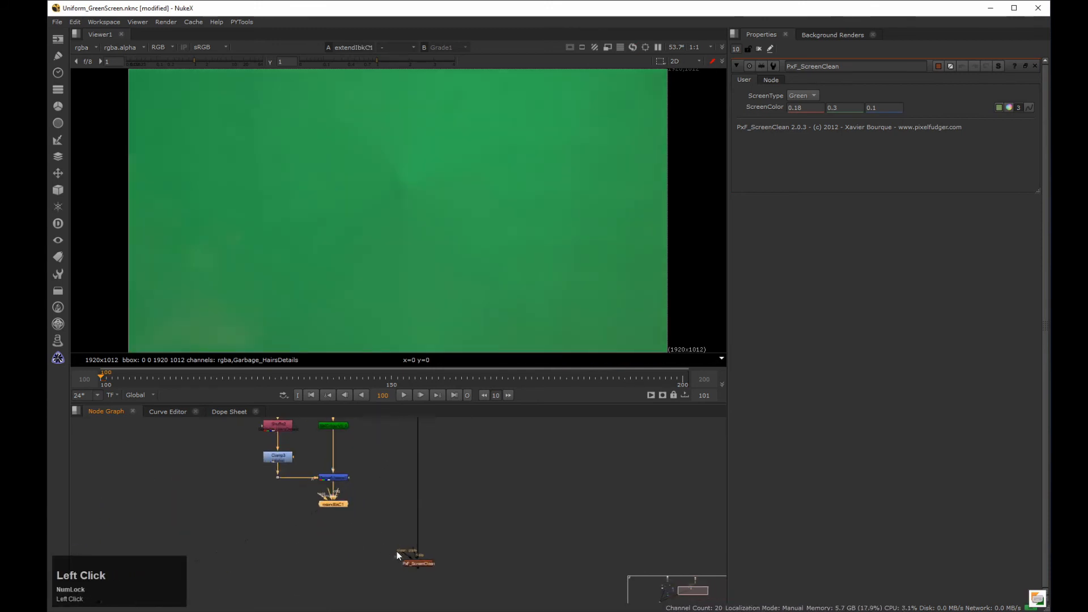
drag(411, 552, 331, 563)
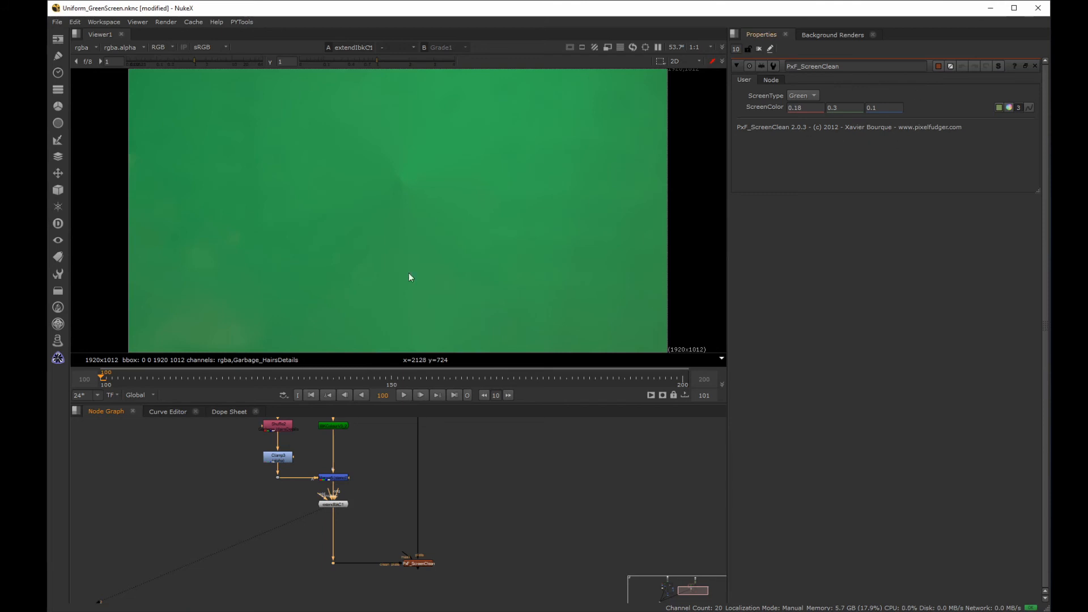
Copy the Constant1 colour to PxF_ScreenClean's ScreenColor, 0.030975, 0.369701, 0.083707
scroll(185, 488, down, 4)
middle_drag(161, 519, 379, 515)
scroll(191, 480, up, 4)
click(206, 489)
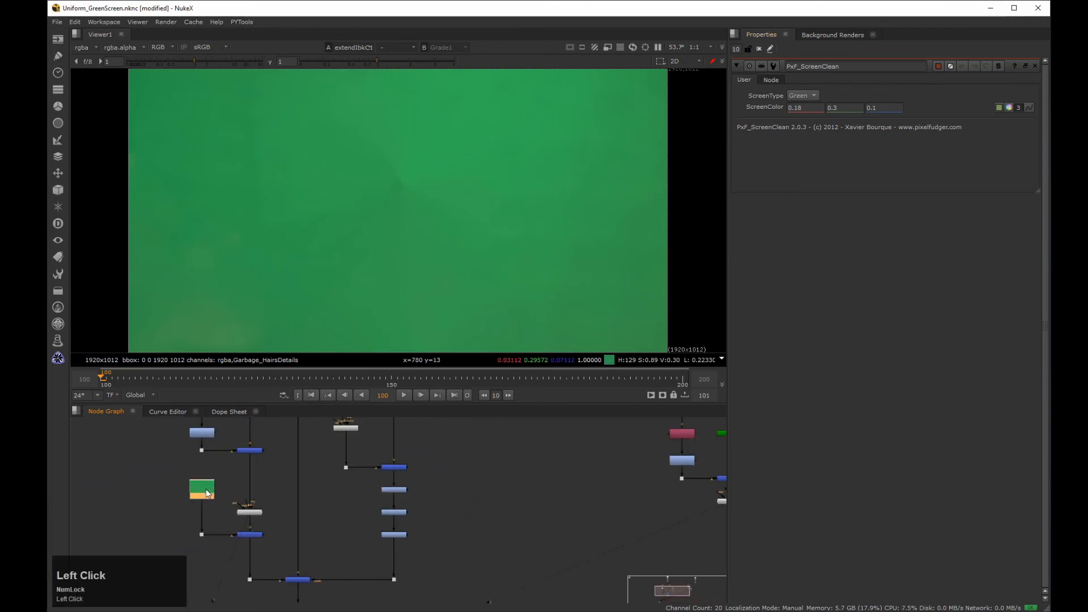
double_click(208, 492)
drag(998, 106, 998, 232)
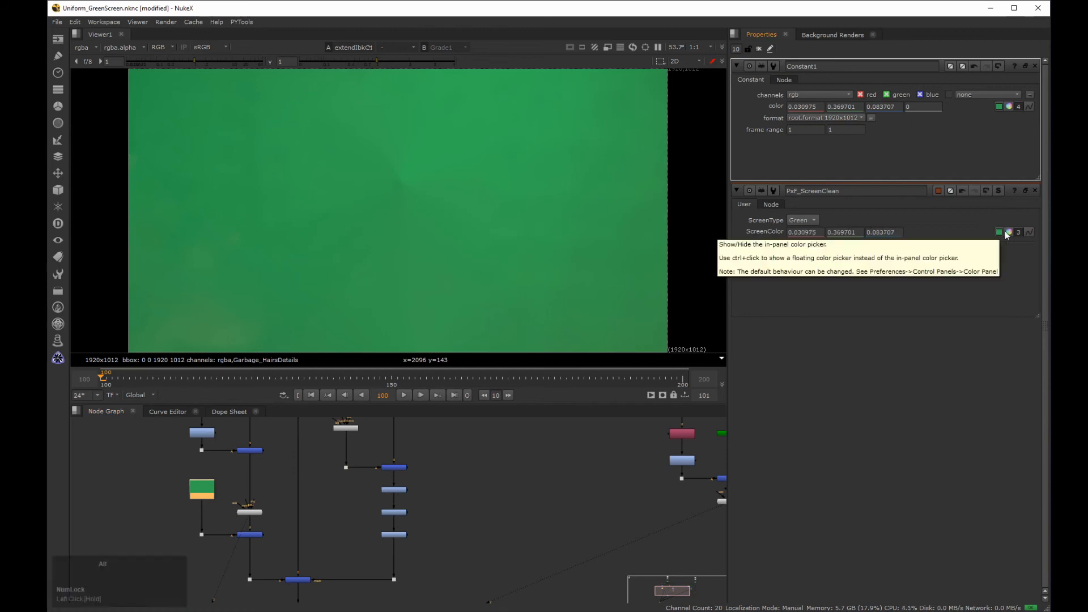
Show the output of PxF_ScreenClean in the viewer
middle_drag(387, 481, 442, 467)
scroll(442, 467, down, 4)
middle_drag(627, 504, 477, 496)
scroll(477, 497, up, 2)
click(477, 497)
click(488, 489)
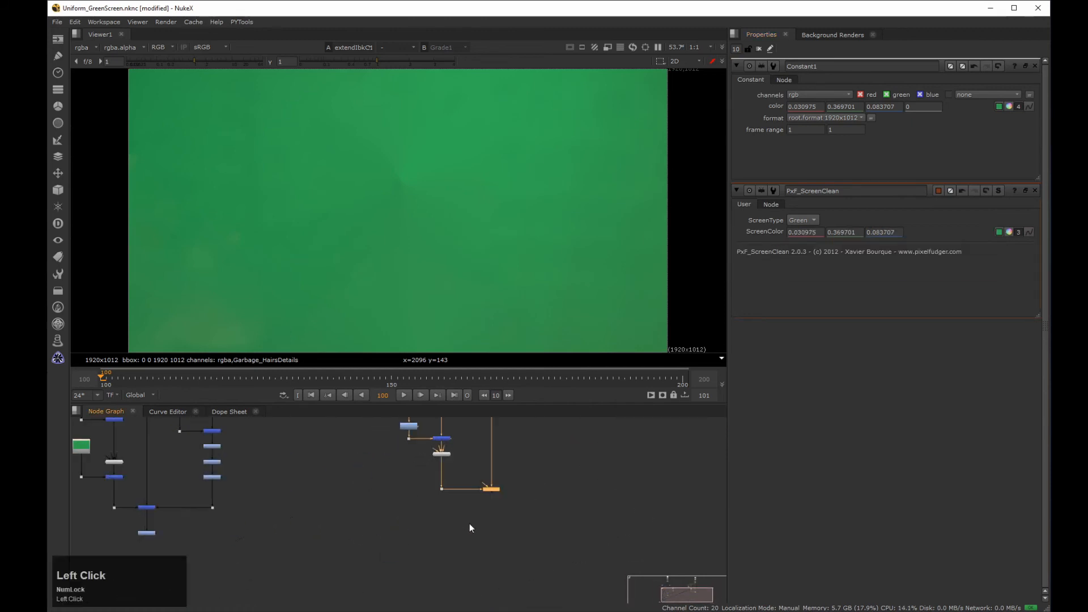
key(1)
middle_drag(483, 444, 443, 542)
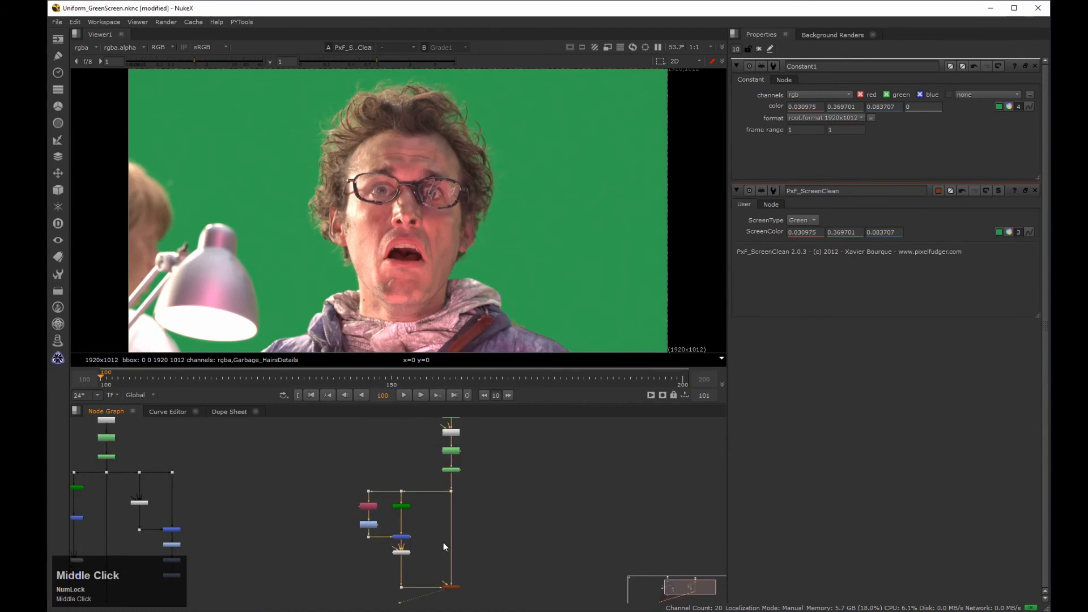
Toggle PxF_ScreenClean off and on repeatedly to compare the plate before and after, leaving it enabled
middle_drag(432, 238, 453, 241)
drag(476, 571, 416, 608)
key(d)
key(d)
key(d)
key(d)
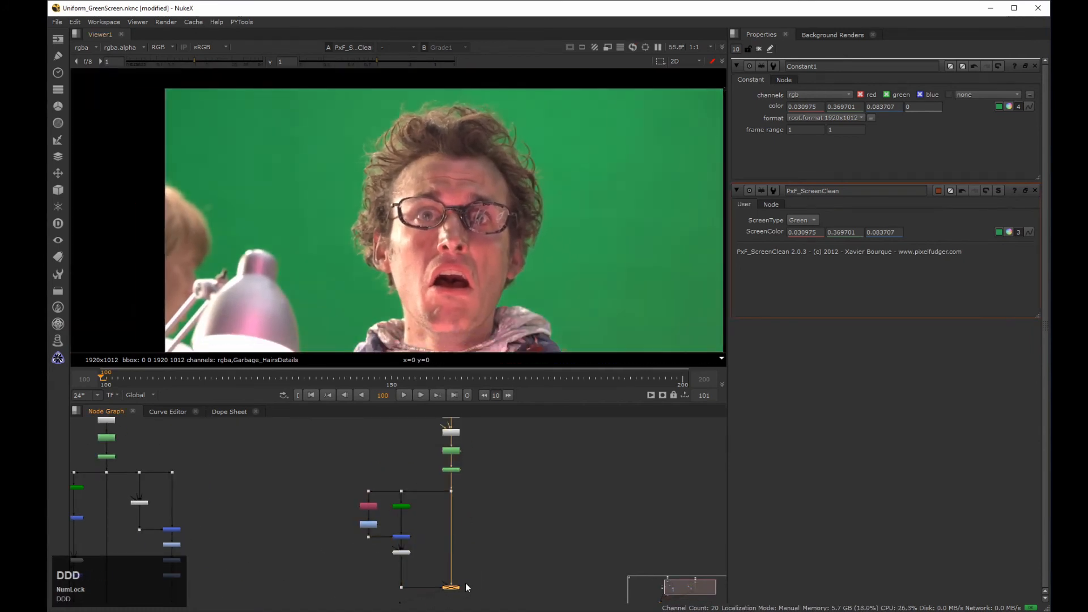
key(d)
key(d)
key(d)
key(d)
key(d)
key(d)
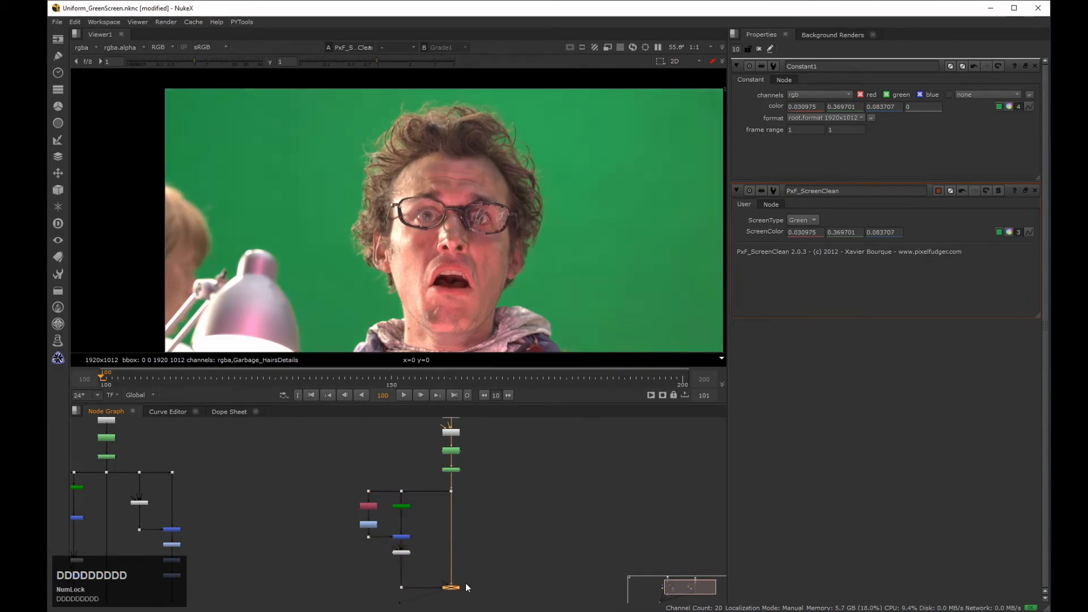
key(d)
key(d)
key(d)
key(d)
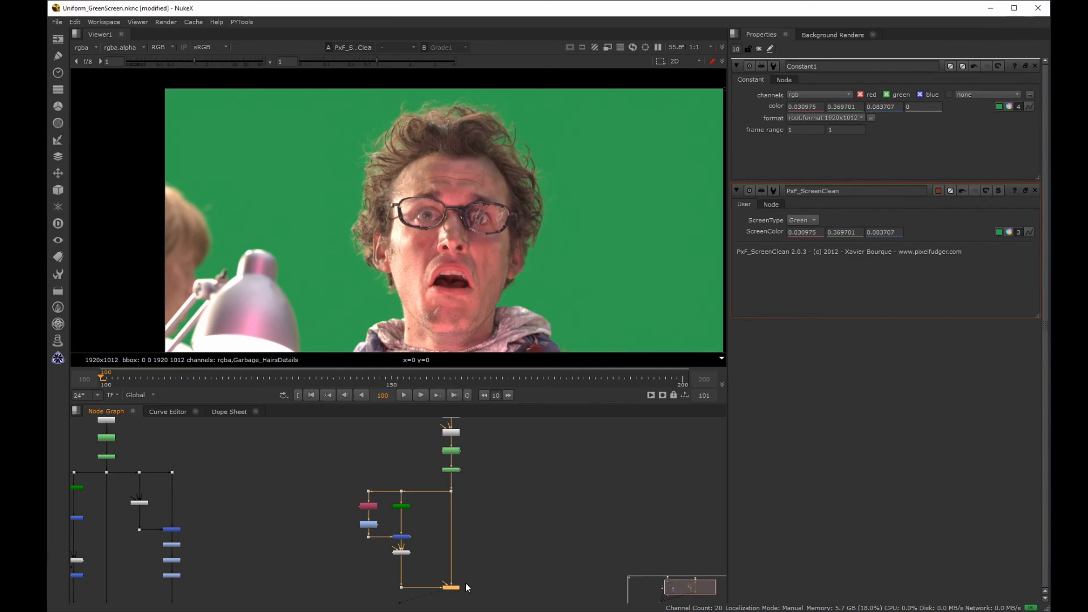
Inspect the hair, glasses and face up close in the PxF_ScreenClean result, ending with the whole frame in view
click(403, 243)
middle_drag(404, 243, 395, 298)
click(432, 597)
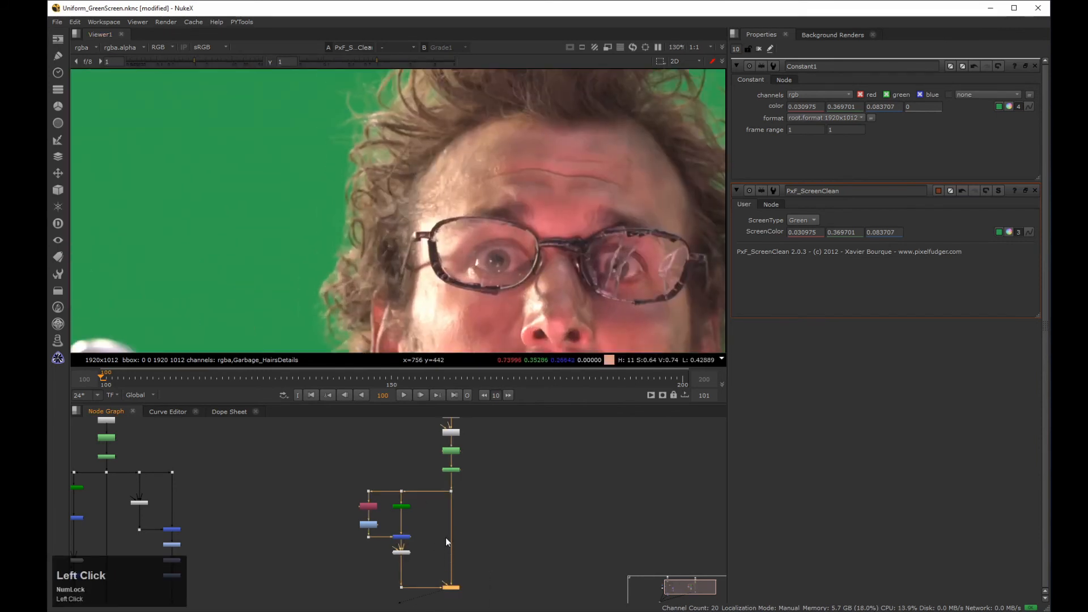
scroll(345, 247, up, 2)
scroll(376, 223, down, 4)
middle_drag(377, 223, 240, 293)
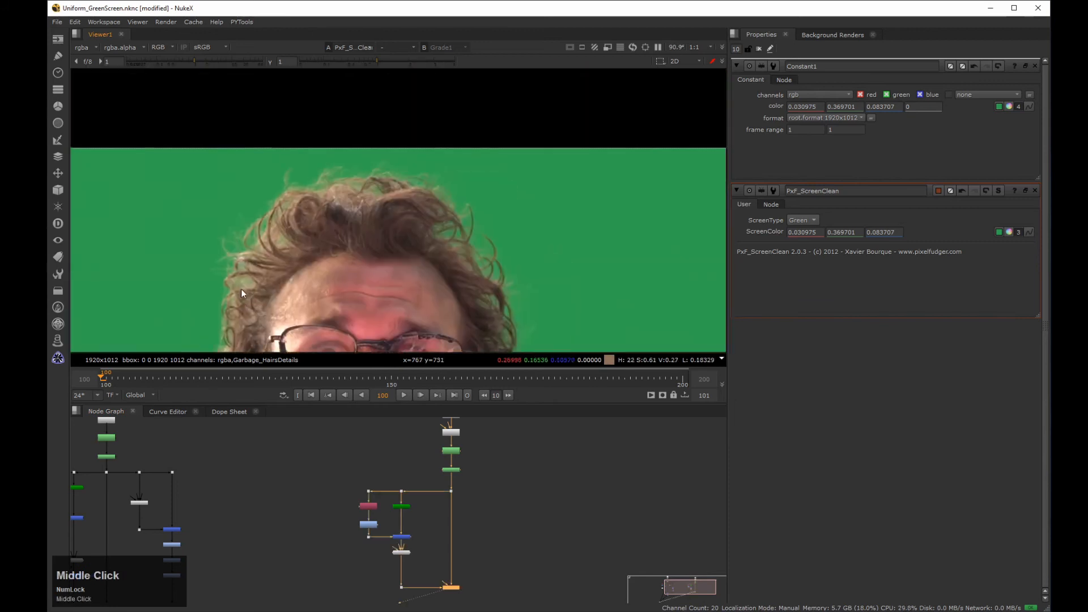
middle_drag(314, 261, 384, 186)
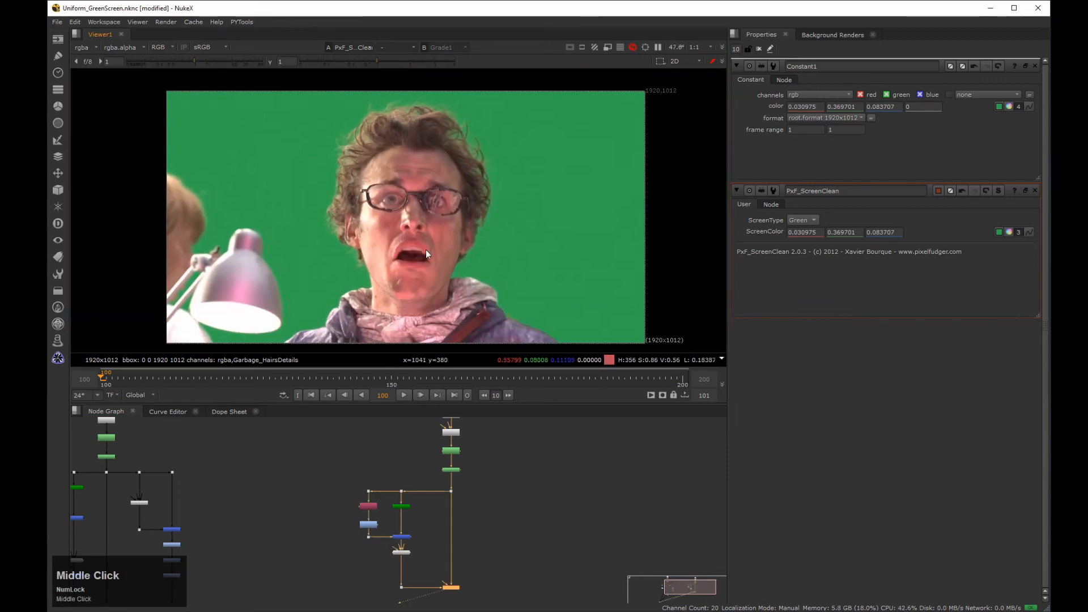
scroll(426, 269, up, 1)
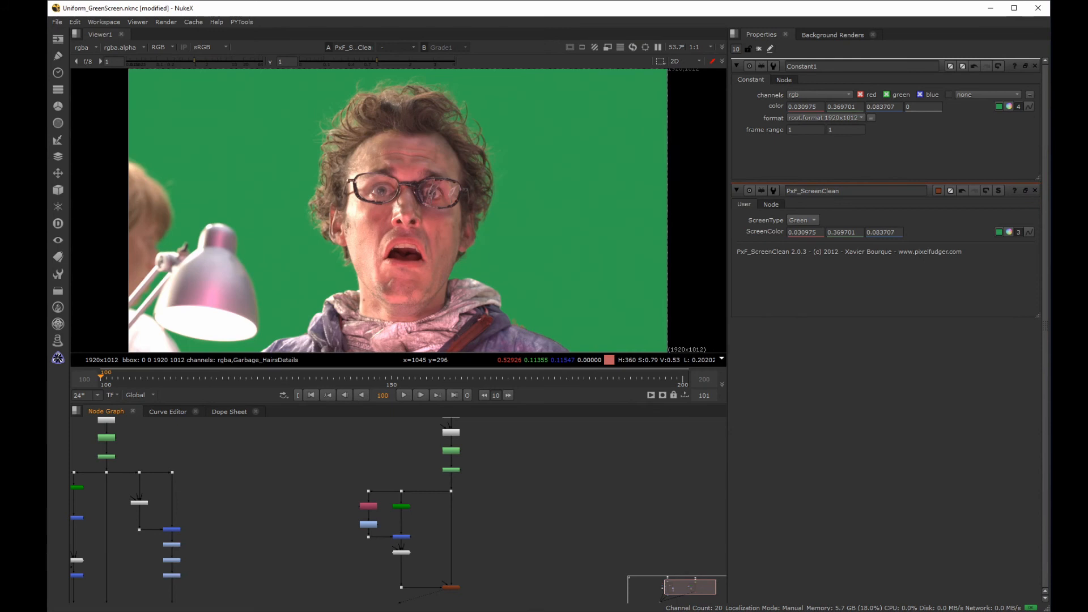
Connect Merge2 and PxF_ScreenClean to separate viewer inputs for comparison
middle_click(267, 488)
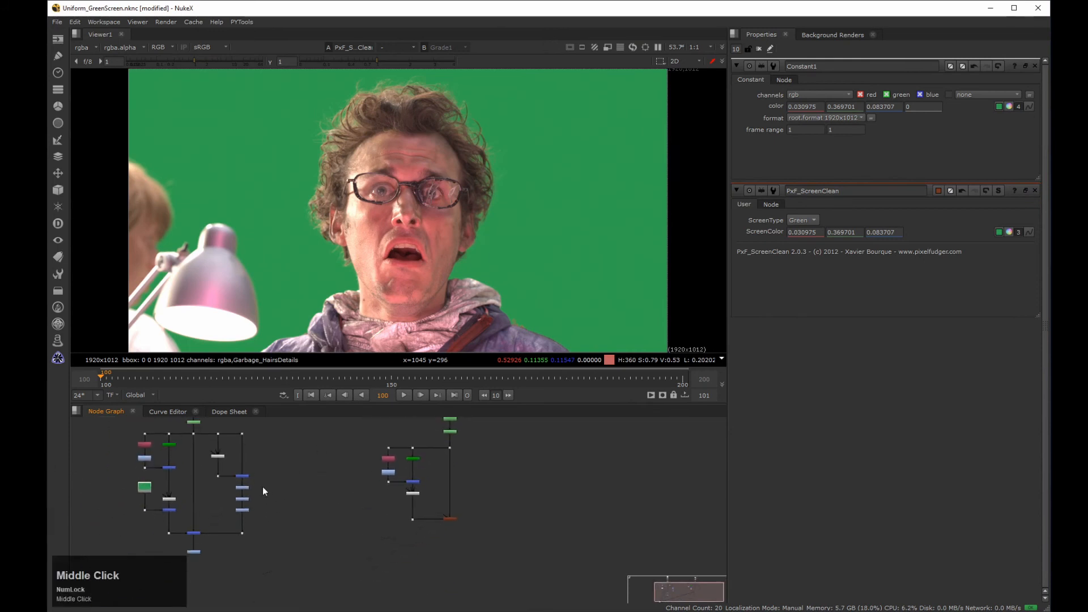
click(194, 533)
key(1)
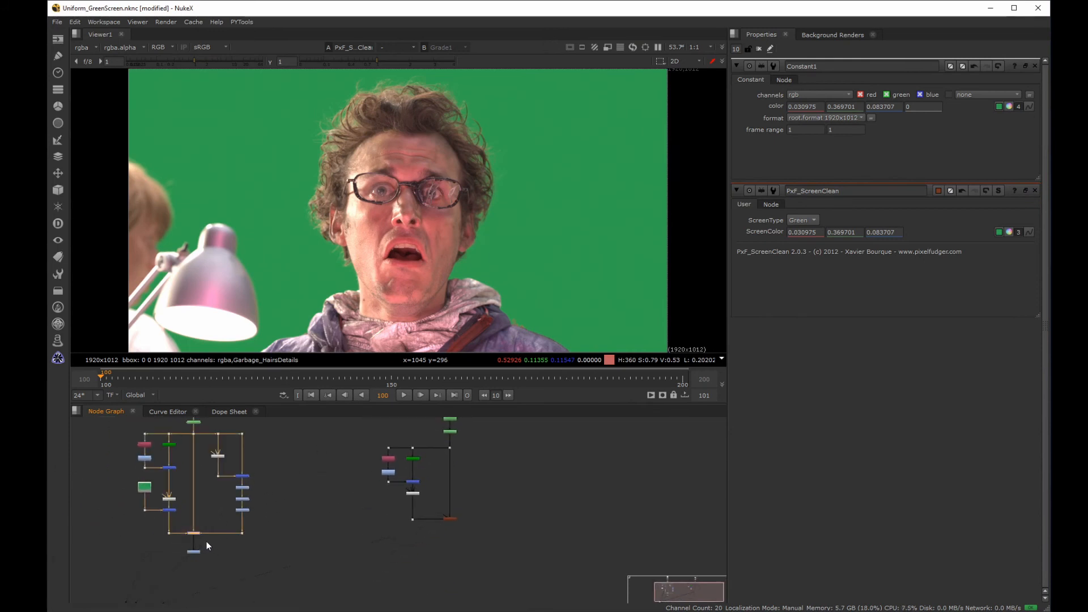
drag(491, 501, 439, 530)
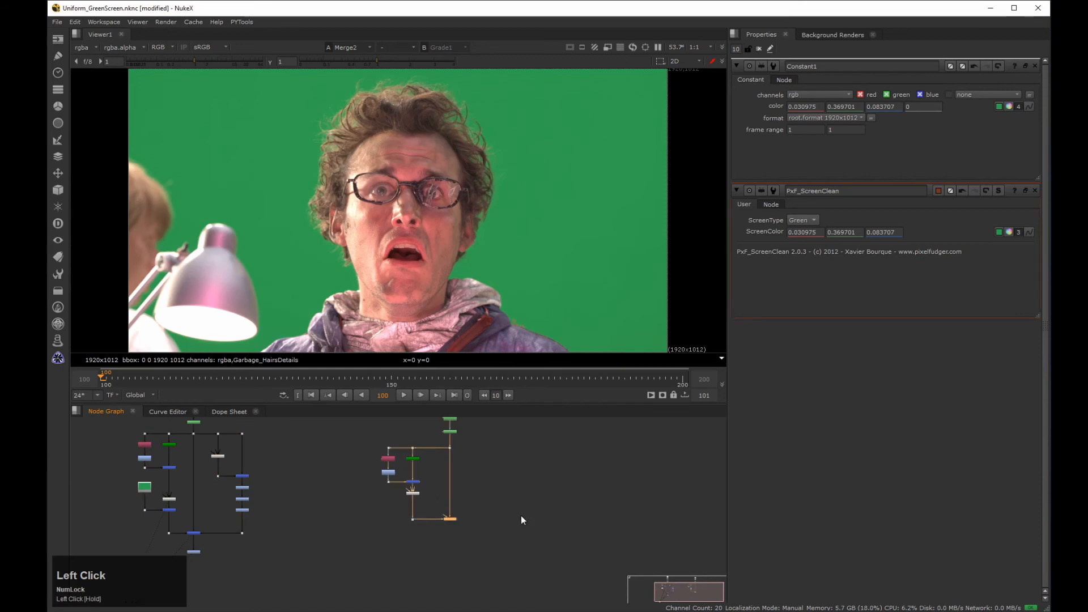
key(1)
key(2)
Switch the viewer back and forth between Merge2 and PxF_ScreenClean to compare the two cleaned plates
key(3)
key(2)
key(3)
key(2)
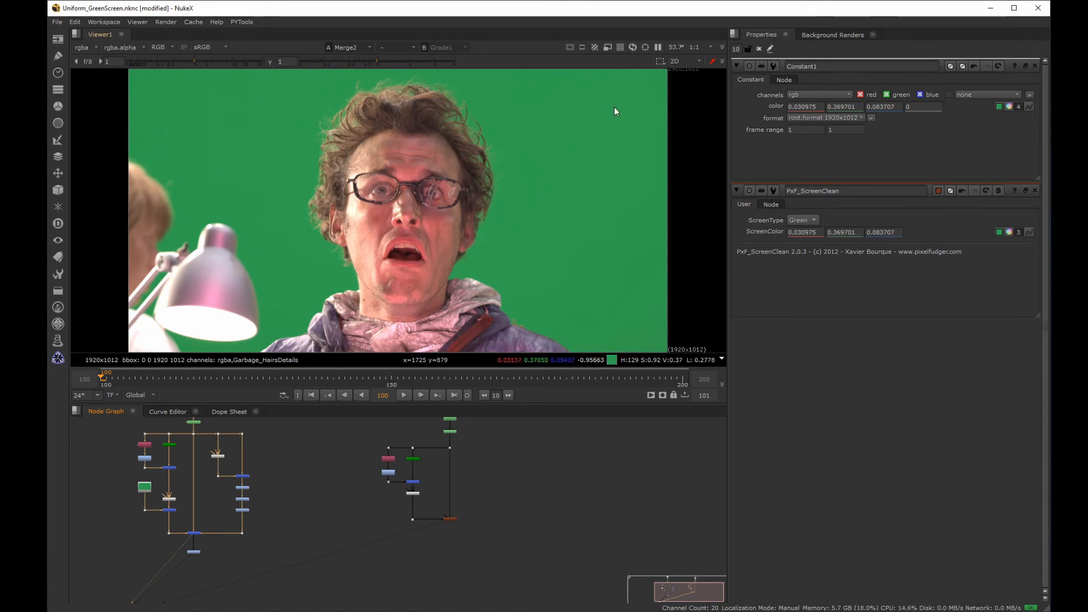
key(3)
key(2)
key(3)
key(2)
key(3)
key(2)
key(3)
key(2)
key(3)
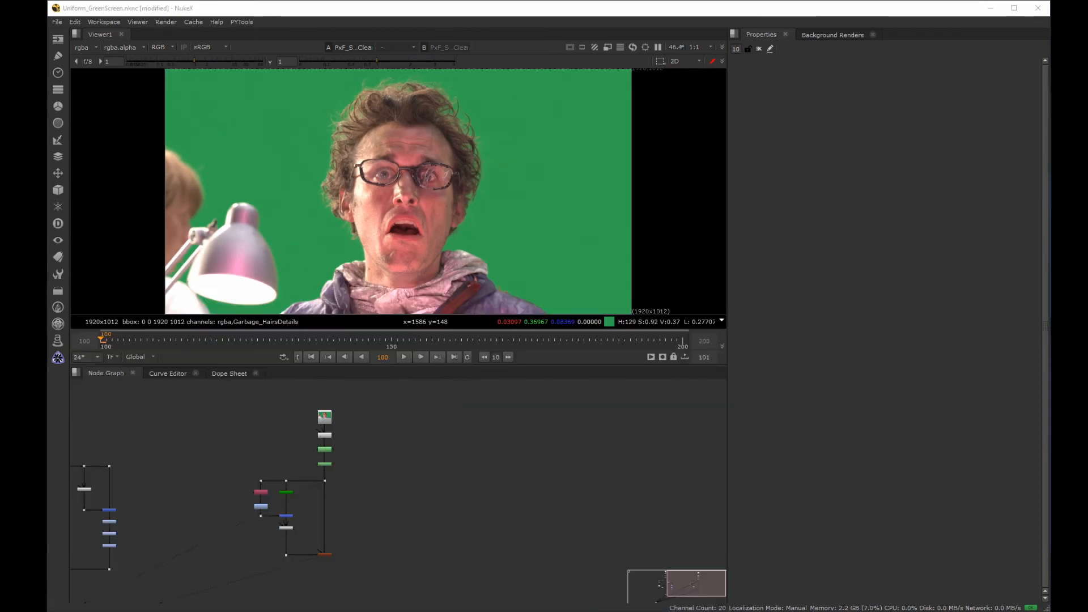
Add a Keylight node and connect its Source input to the dot below the copied RotoPaint
click(342, 430)
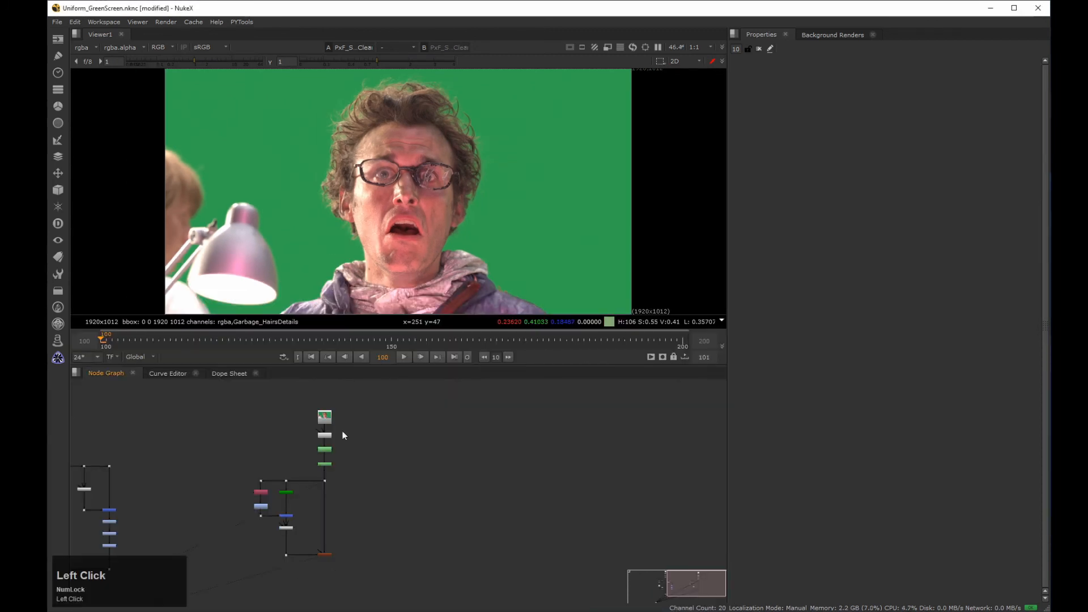
key(Tab)
text(key)
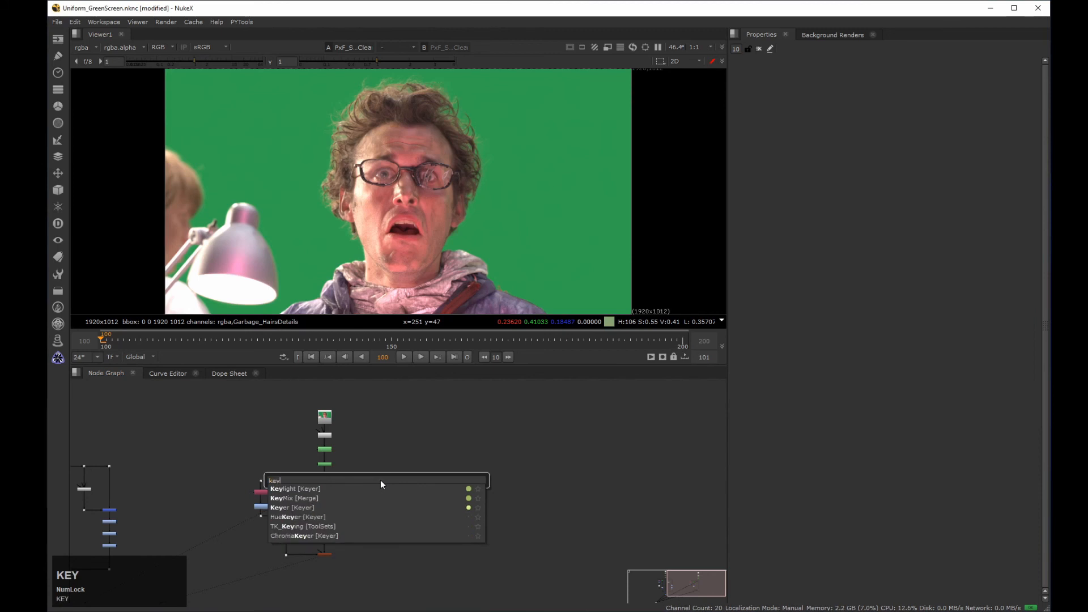
key(Return)
middle_drag(379, 480, 483, 475)
drag(425, 523, 288, 492)
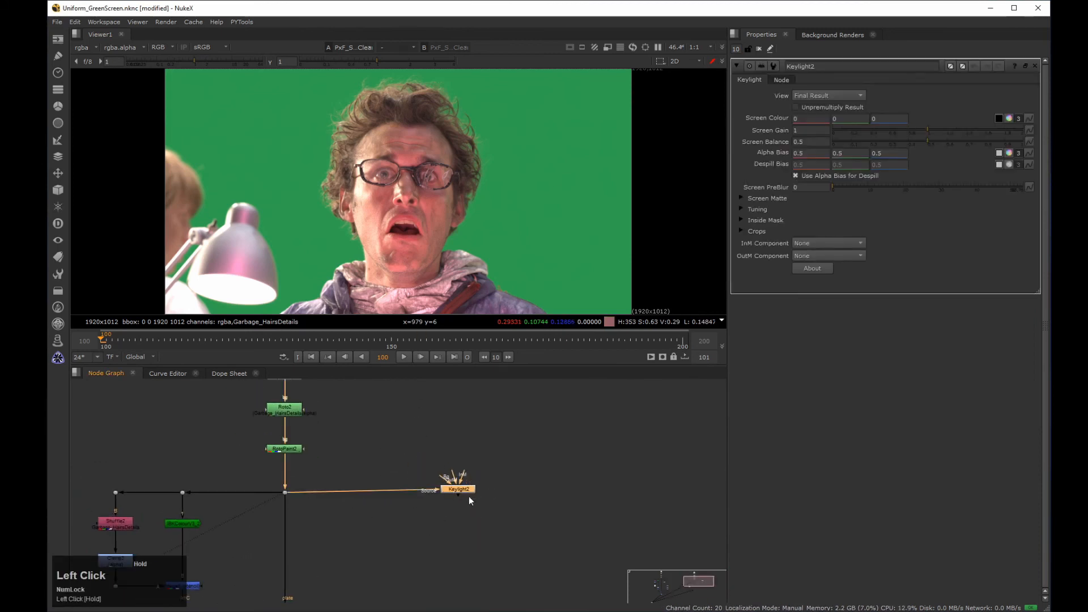
drag(468, 496, 423, 530)
View the uncleaned plate through Keylight, sample its Screen Colour from a green area beside the head and show the alpha
click(332, 477)
key(2)
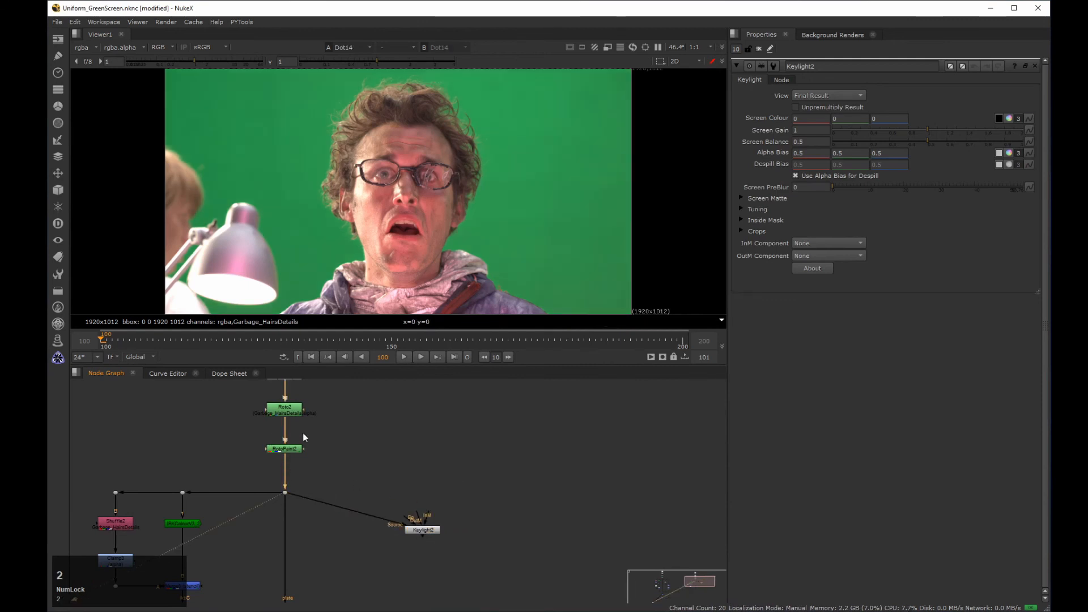
drag(494, 500, 373, 568)
key(2)
click(427, 534)
click(999, 118)
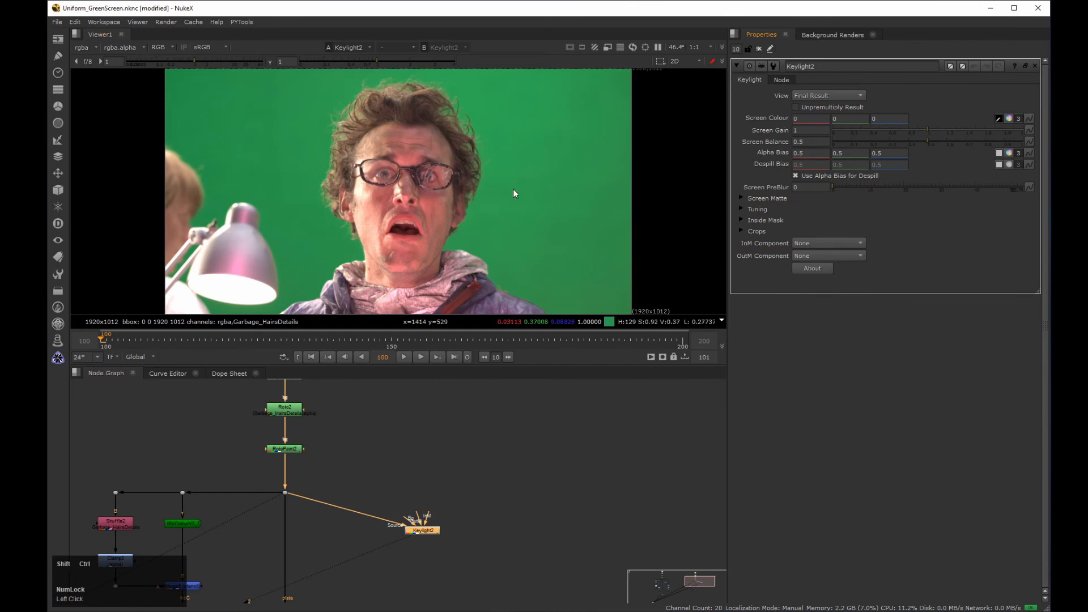
ctrl+shift+drag(531, 146, 513, 196)
key(a)
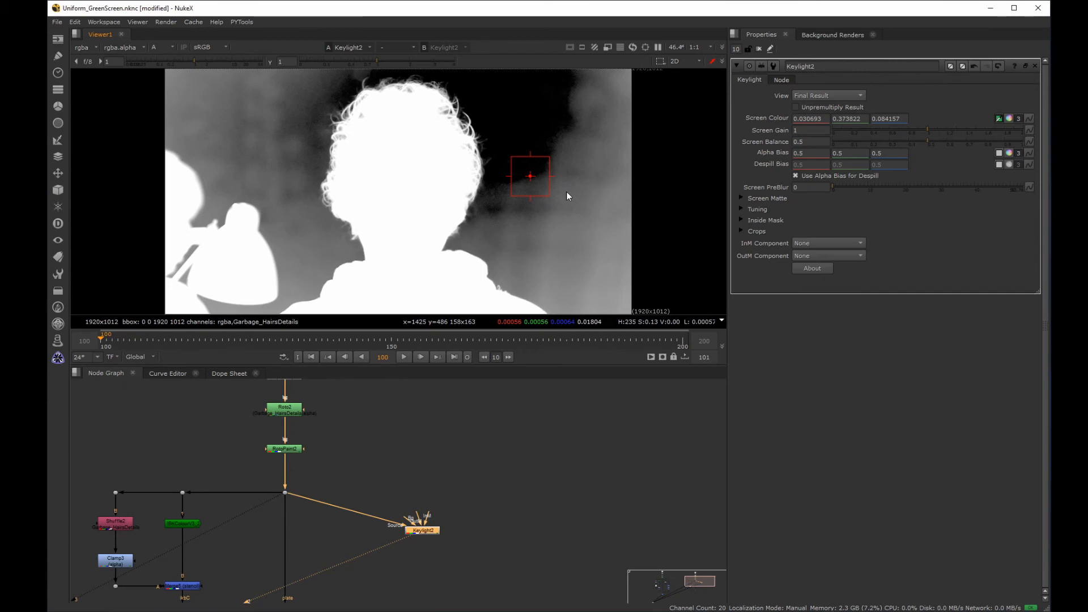
Reconnect Keylight's Source to PxF_ScreenClean and resample the Screen Colour from the cleaned green
click(467, 440)
middle_click(394, 400)
drag(349, 418, 334, 512)
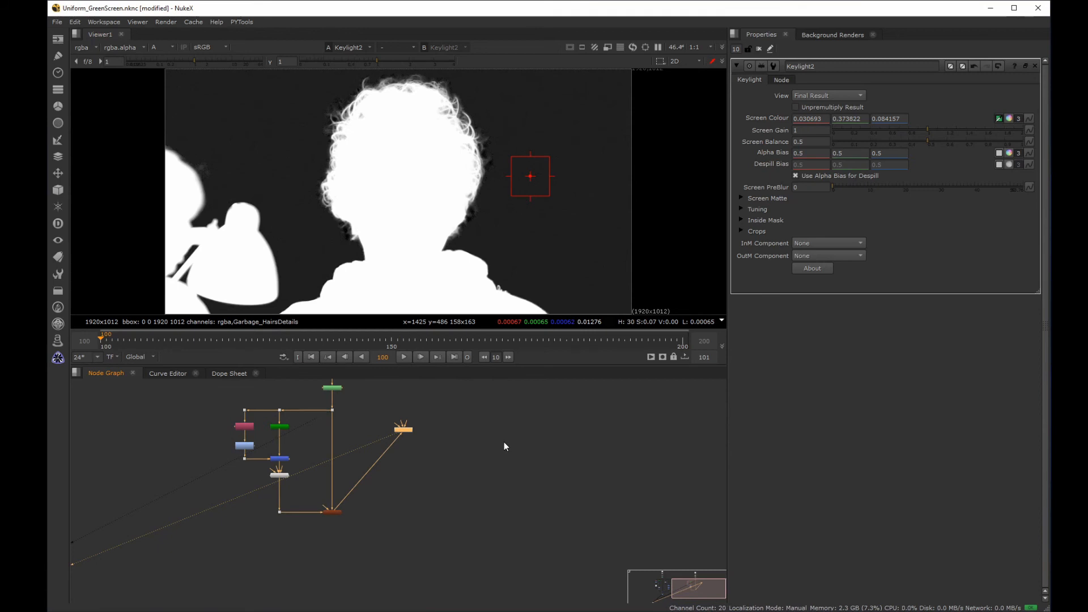
drag(530, 177, 537, 178)
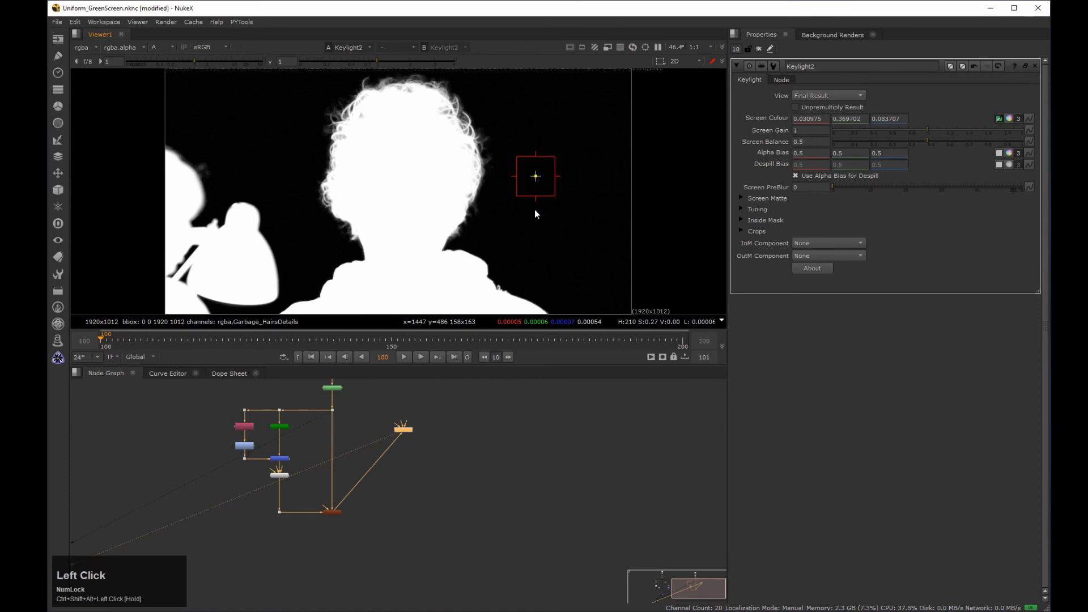
click(518, 443)
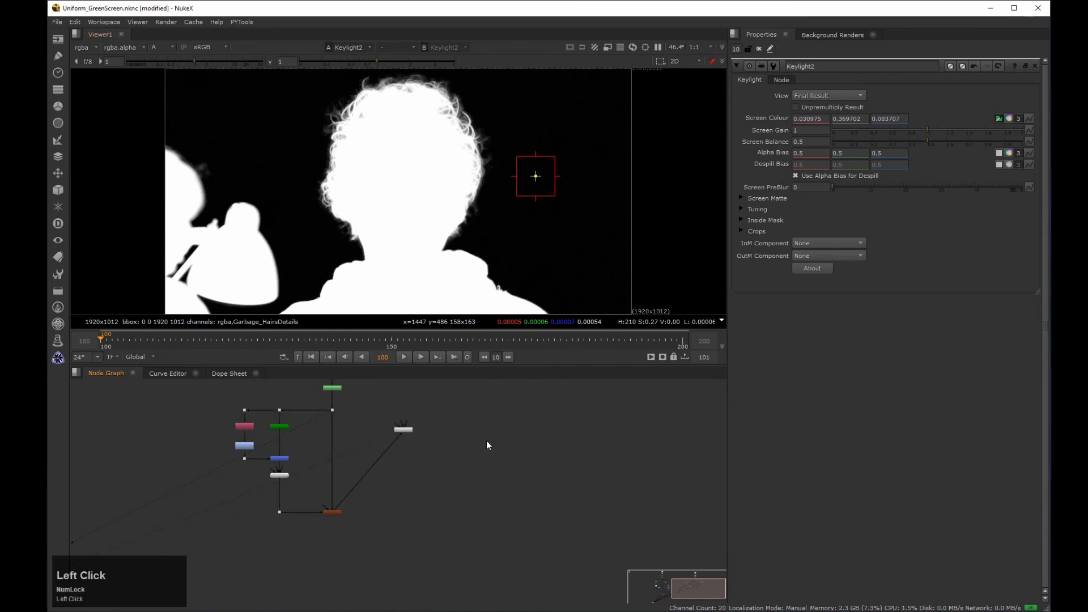
Add a CheckerBoard node beside Keylight and merge the keyed plate over it, routing the connection through a dot
key(Tab)
text(chec)
key(Return)
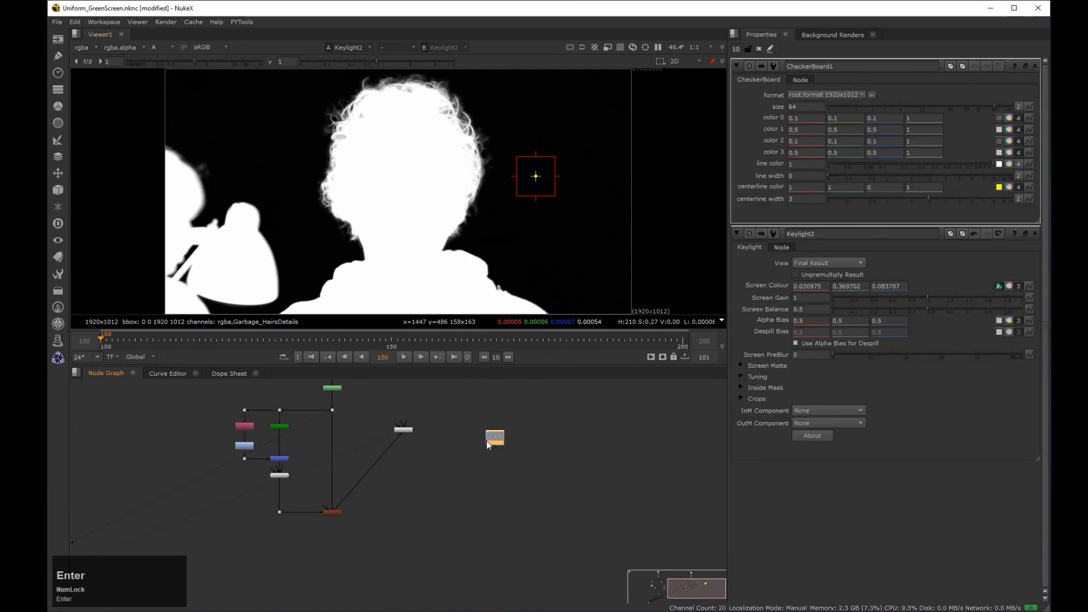
drag(409, 435, 419, 554)
drag(413, 438, 397, 556)
middle_drag(450, 514, 450, 397)
drag(374, 393, 513, 492)
key(m)
drag(448, 454, 443, 470)
ctrl+click(417, 454)
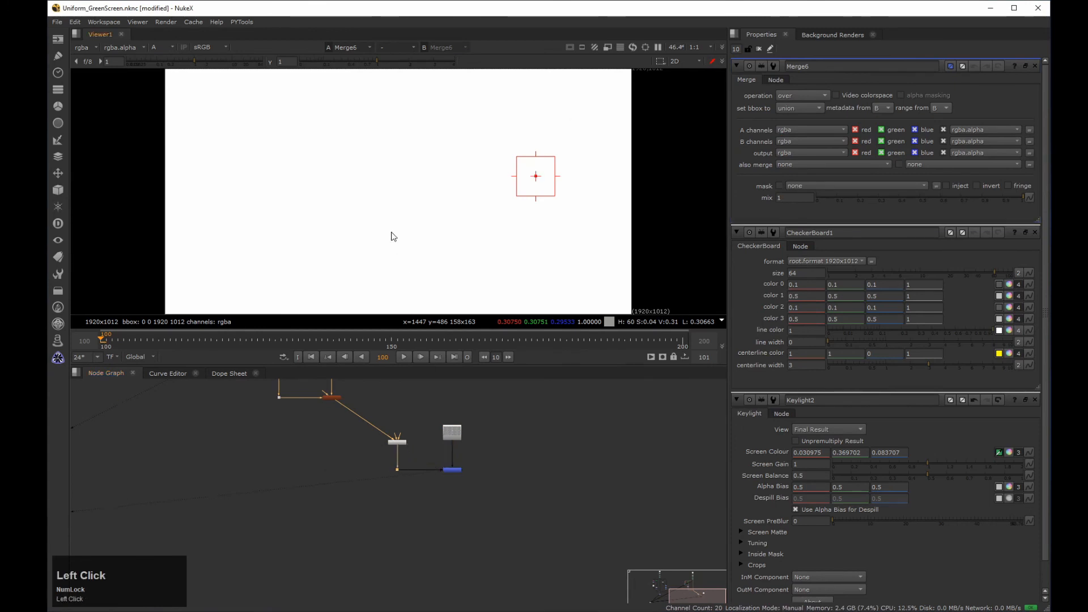
Show the composite in colour instead of alpha, close the open node properties and clear the colour sample box
key(a)
click(757, 50)
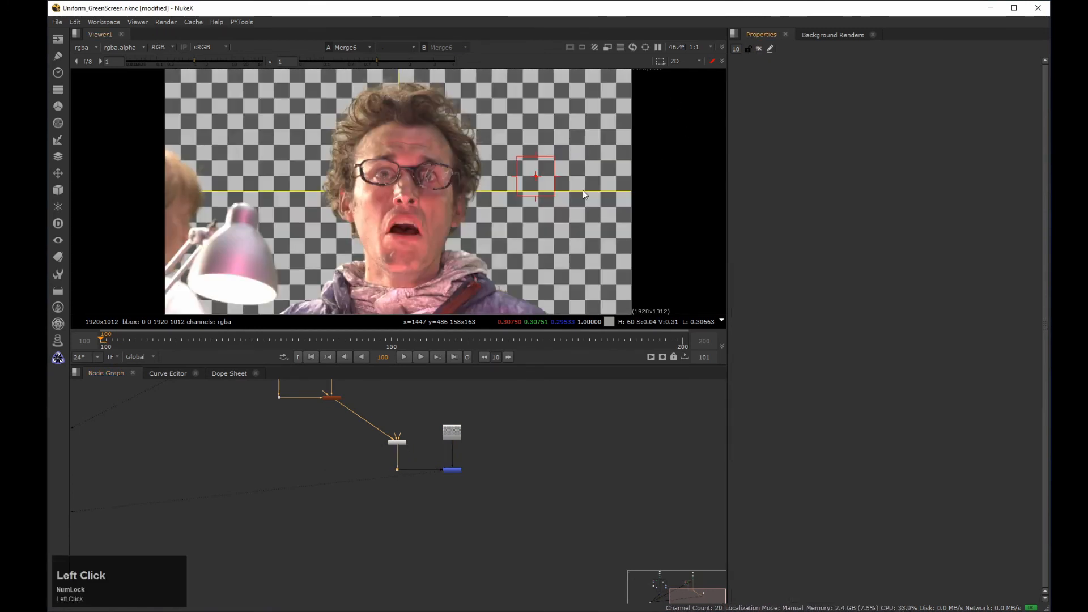
ctrl+right_click(597, 181)
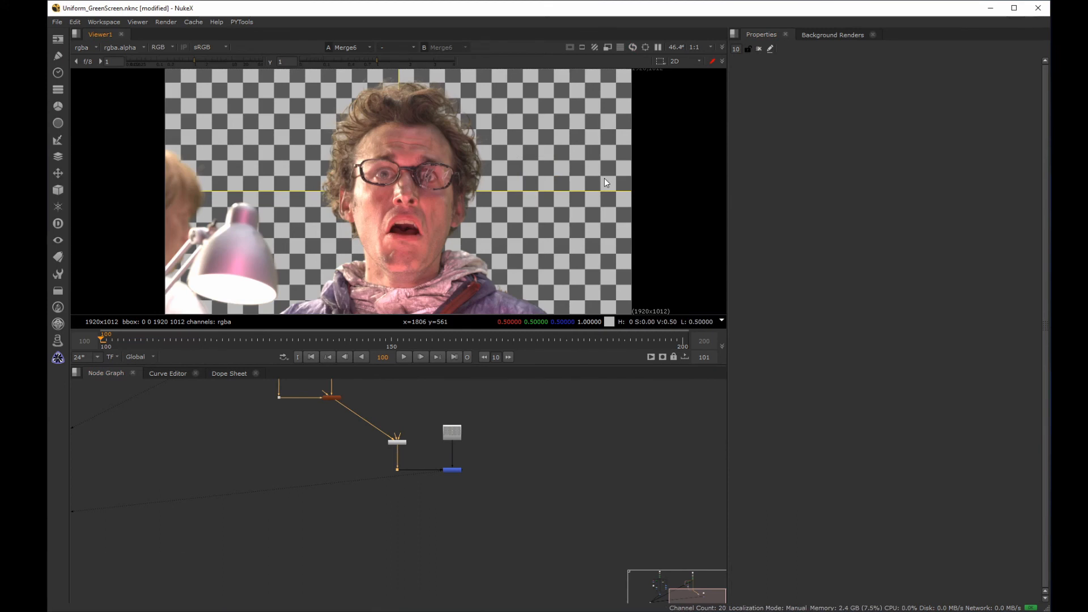
View the original plate from the dot above the cleaning branches and wipe it against the Merge6 composite
click(436, 431)
middle_click(441, 488)
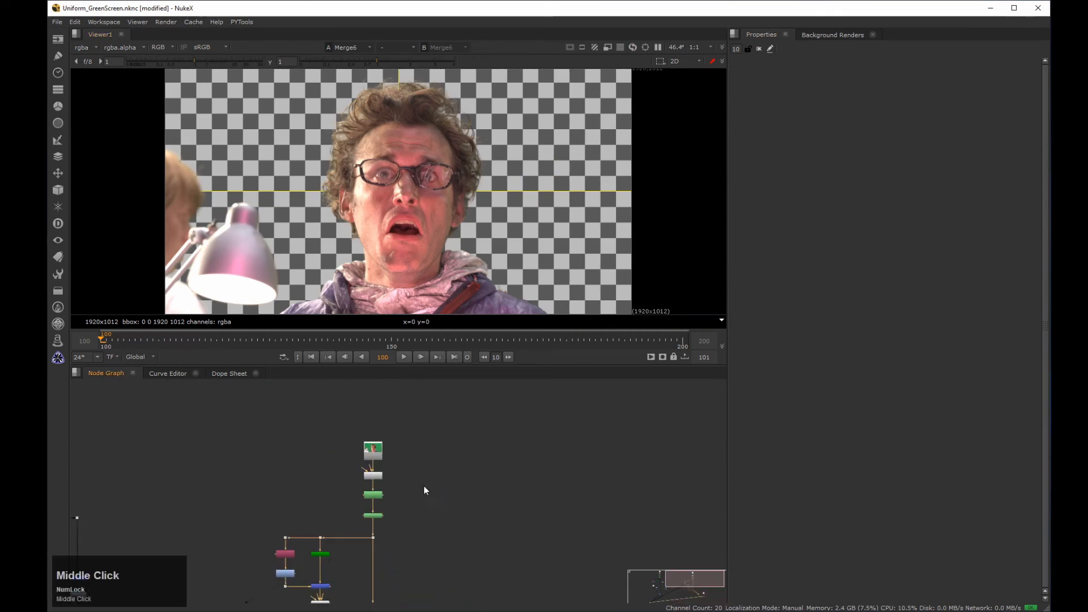
click(390, 499)
key(2)
key(w)
middle_drag(385, 203, 478, 221)
click(423, 214)
Move the wipe across the hair and face to compare the original plate with the checkerboard composite up close
scroll(431, 227, up, 5)
drag(478, 238, 535, 159)
middle_drag(535, 158, 308, 163)
click(323, 156)
drag(323, 156, 400, 163)
scroll(401, 163, down, 5)
middle_drag(401, 163, 389, 114)
drag(389, 114, 368, 223)
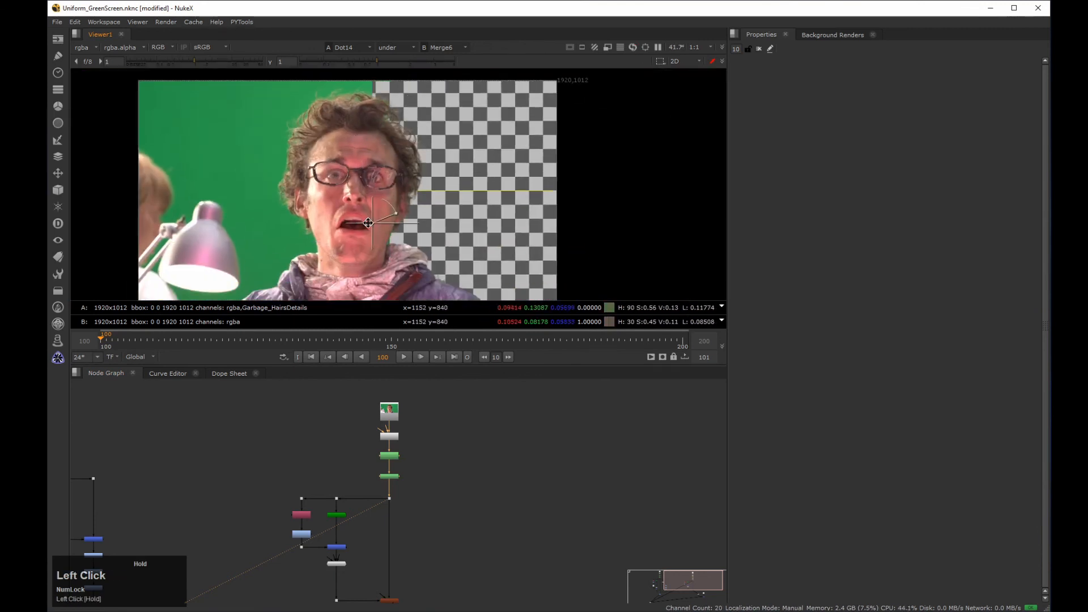
scroll(368, 223, up, 3)
scroll(339, 200, up, 3)
middle_drag(346, 204, 355, 198)
drag(356, 197, 266, 172)
middle_drag(266, 172, 365, 236)
drag(365, 235, 426, 233)
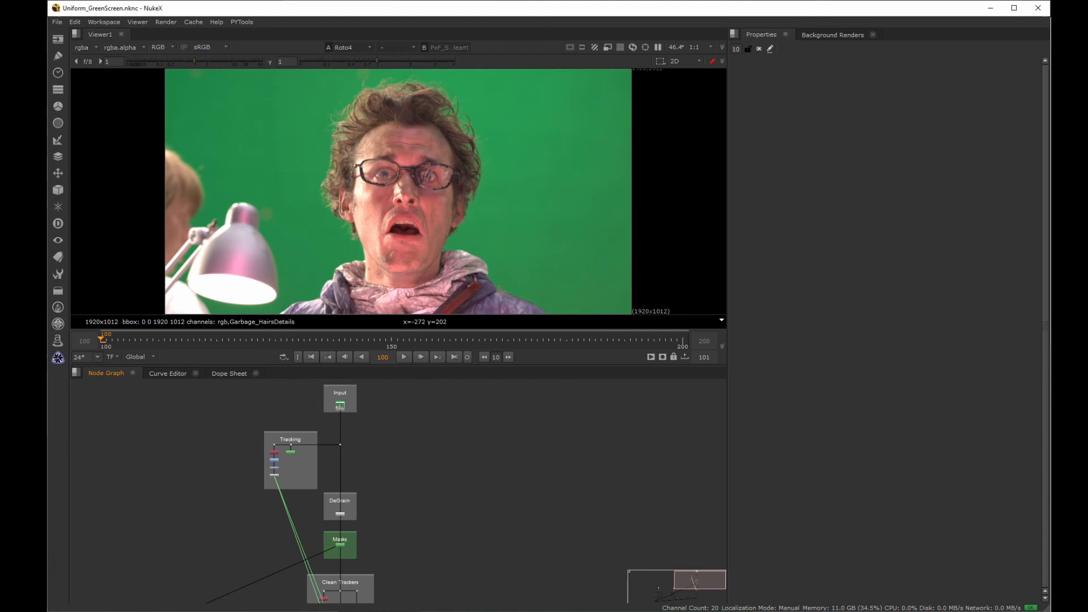
Open the roto nodes in the Tracking and Masks groups and play the plate to check the Garbage_HairsDetails shapes
double_click(288, 452)
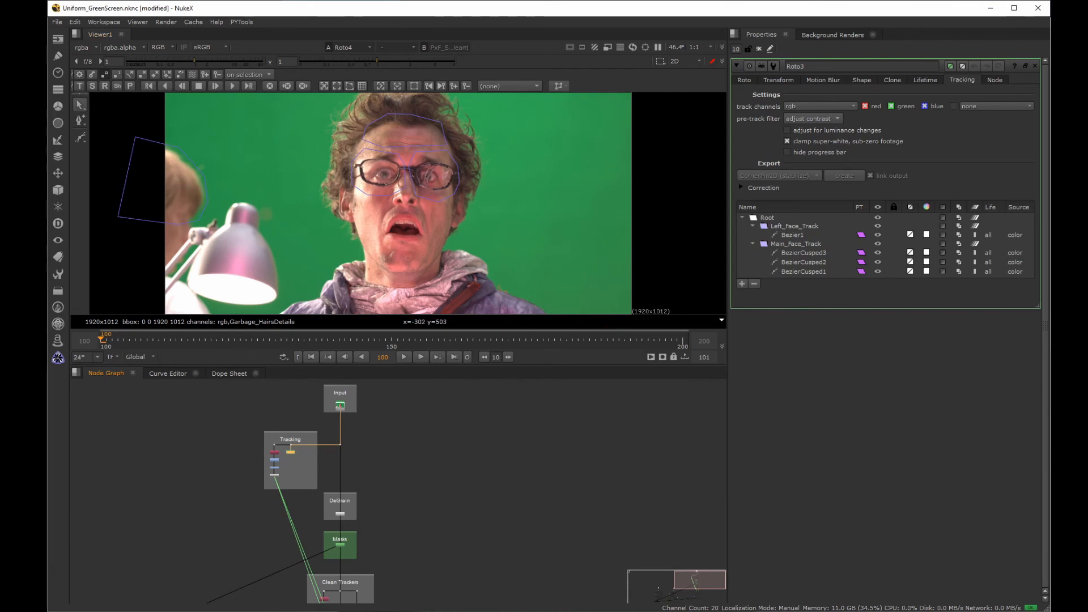
double_click(343, 546)
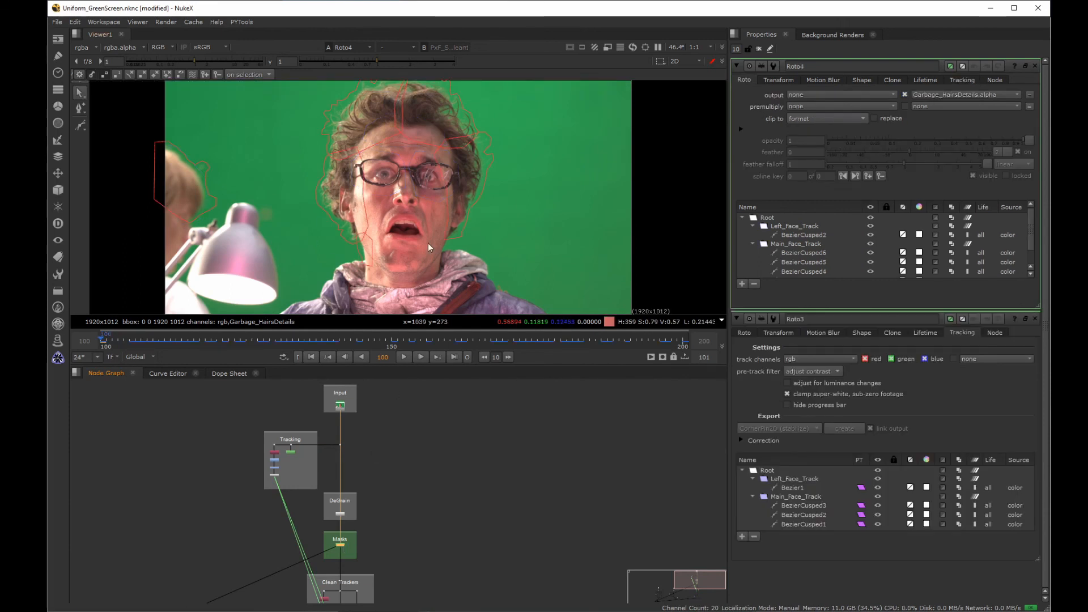
click(404, 357)
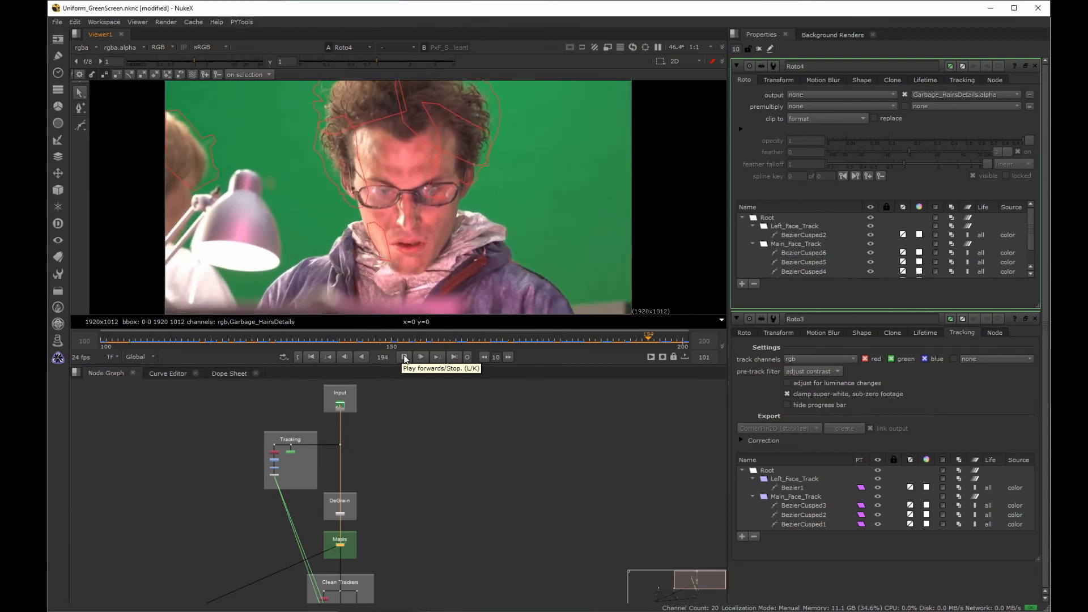
click(405, 357)
View the red channel at the input dot of the Clean Trackers group and close all node properties
middle_drag(365, 539, 363, 441)
middle_drag(337, 520, 341, 461)
scroll(341, 461, up, 3)
click(344, 416)
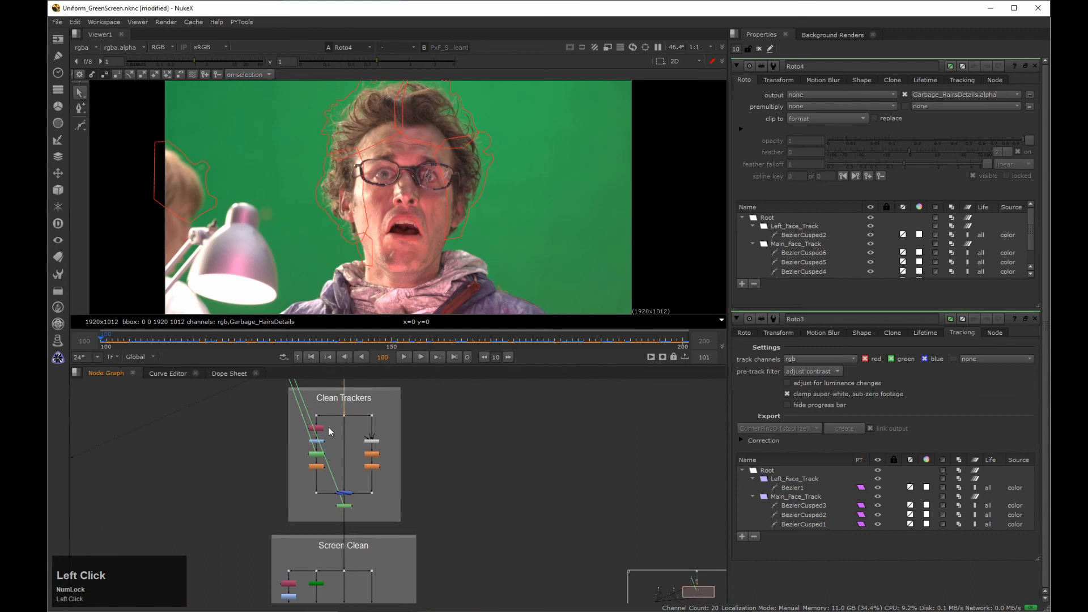
key(1)
key(r)
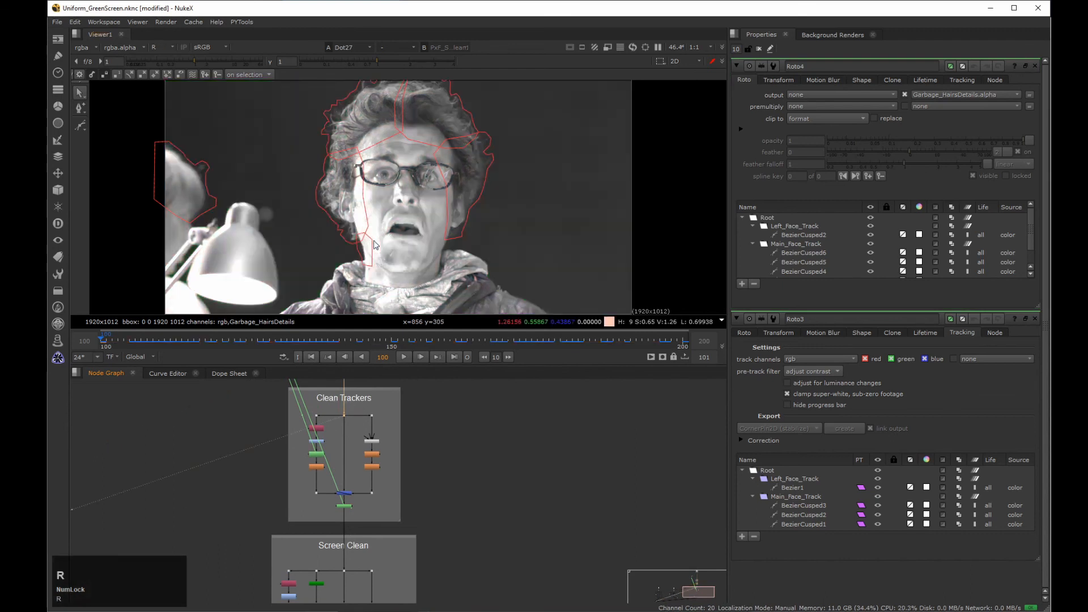
click(759, 48)
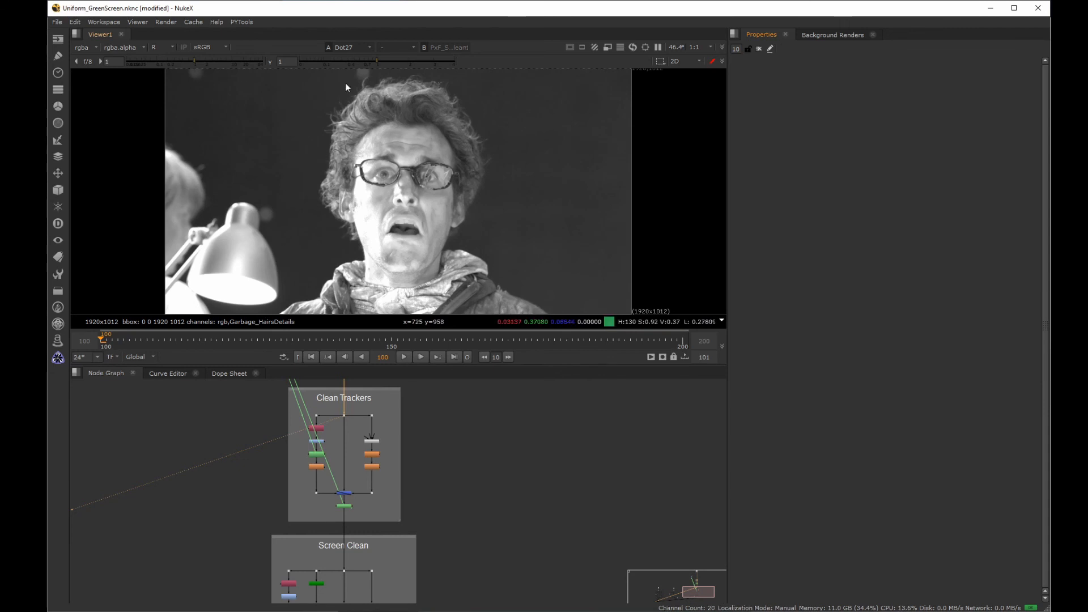
Compare RotoPaint3's red channel with the input dot of Clean Trackers and scrub through the uncleaned plate
drag(373, 503, 322, 523)
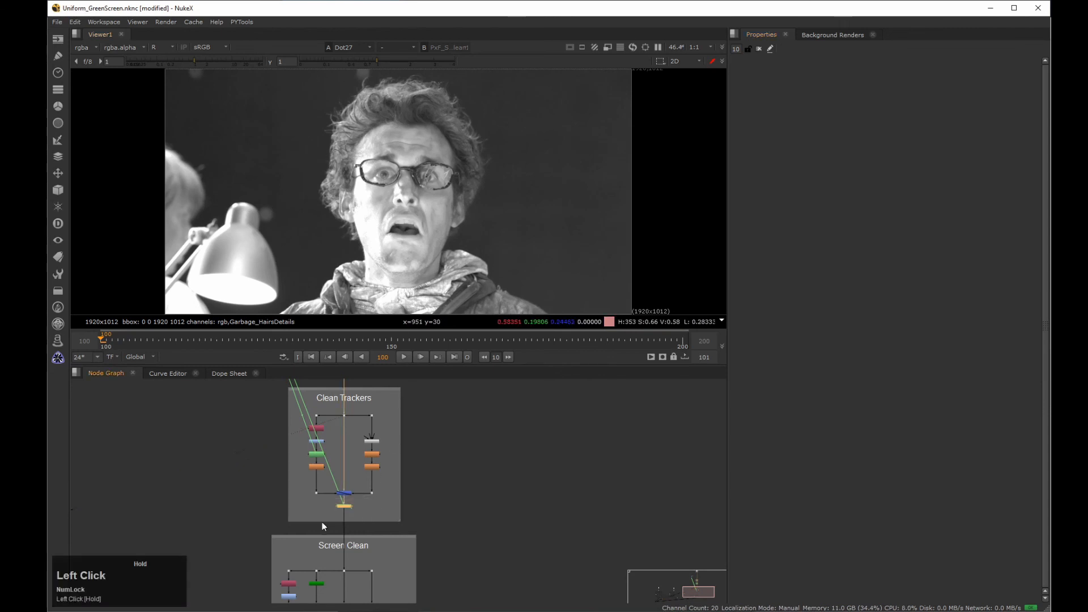
key(2)
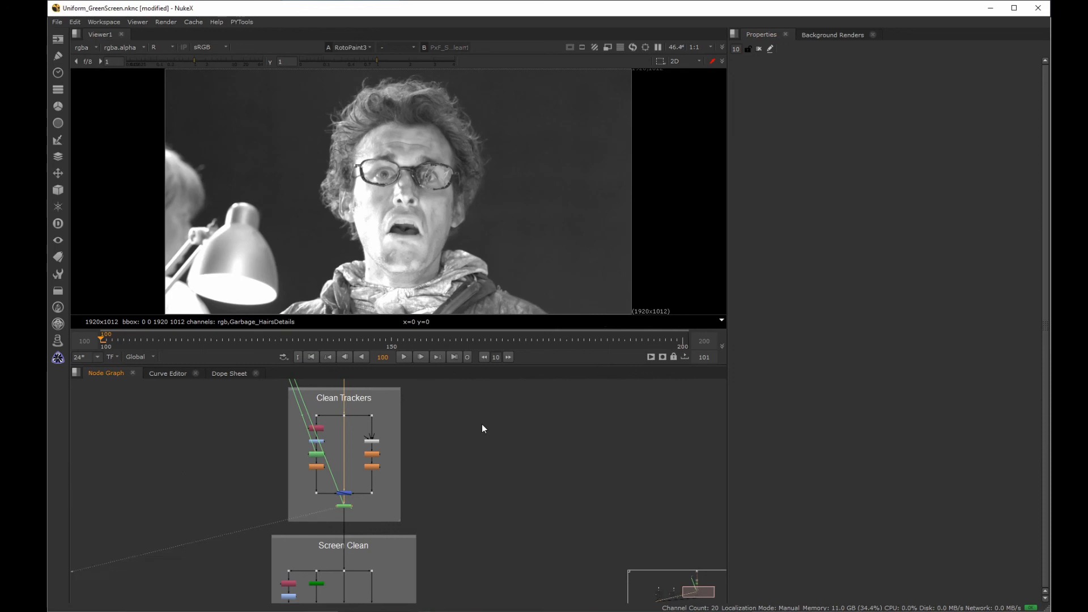
click(342, 419)
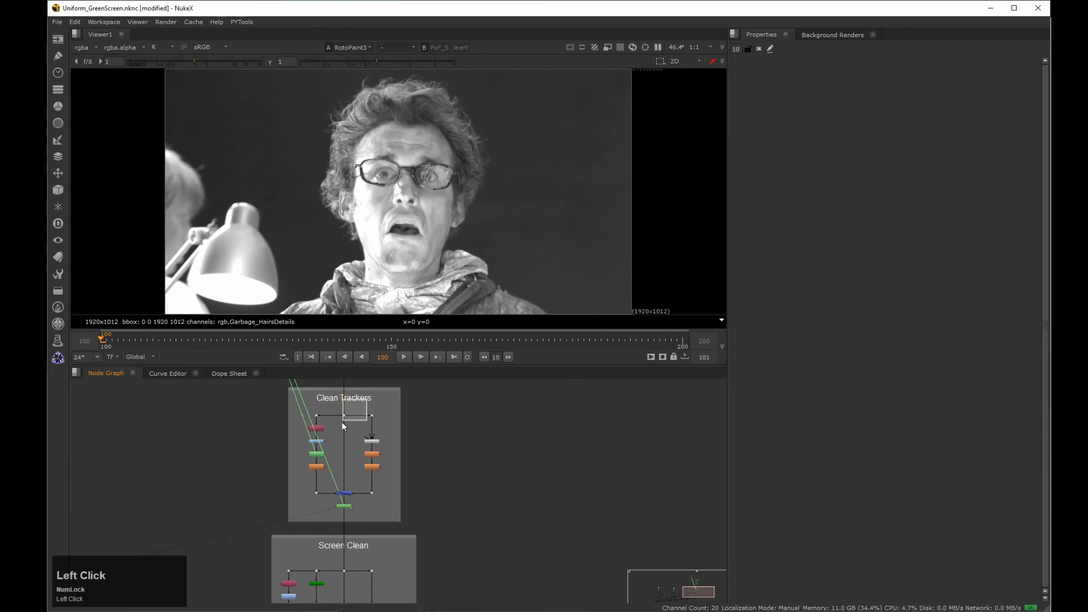
key(2)
drag(141, 337, 315, 339)
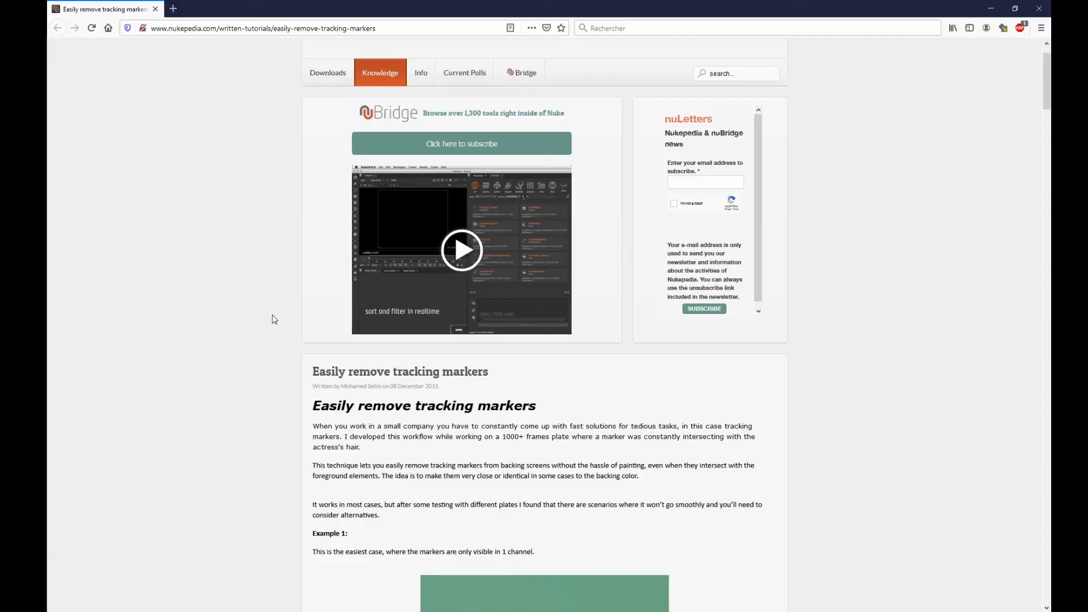
Switch to the browser and read the Nukepedia article "Easily remove tracking markers" about shuffling channels to hide markers
scroll(274, 319, down, 6)
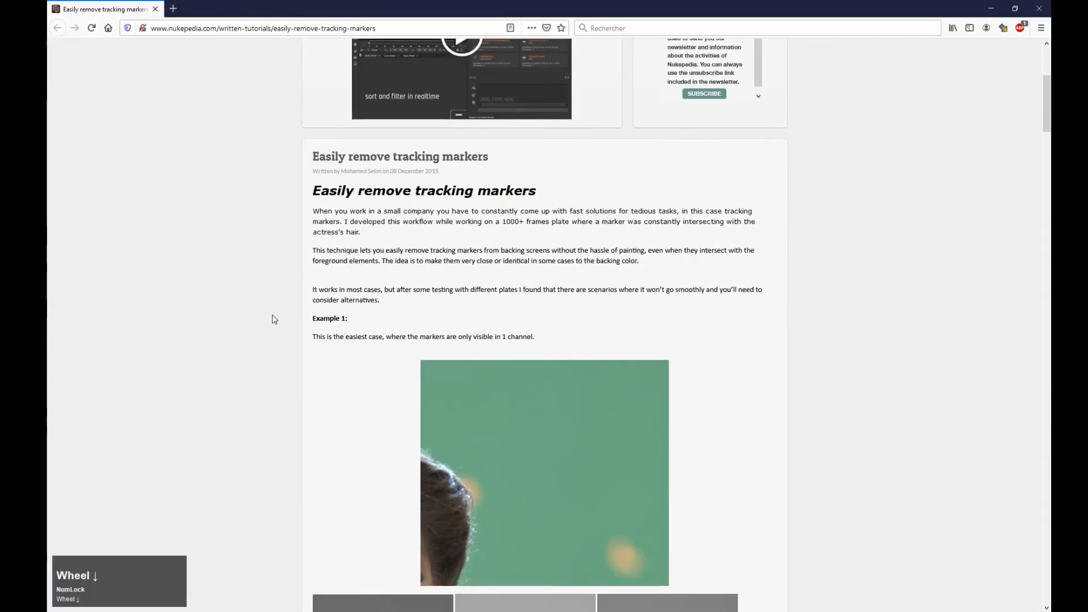
scroll(274, 319, down, 10)
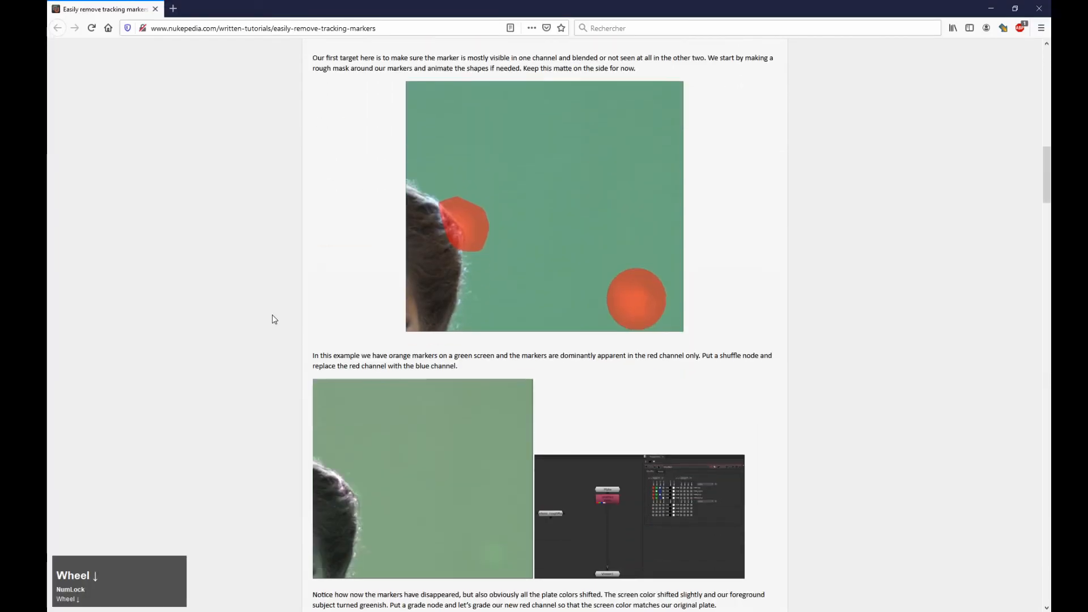
scroll(273, 319, down, 10)
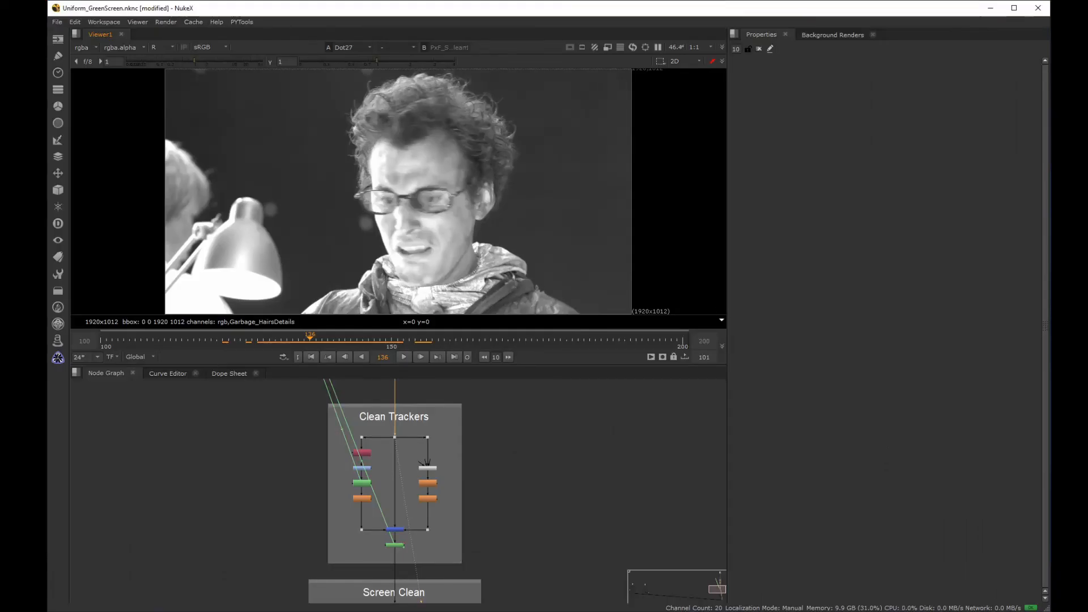
Go to frame 133, compare the red channel before and after Clean Trackers and return the viewer to full colour
drag(313, 339, 291, 317)
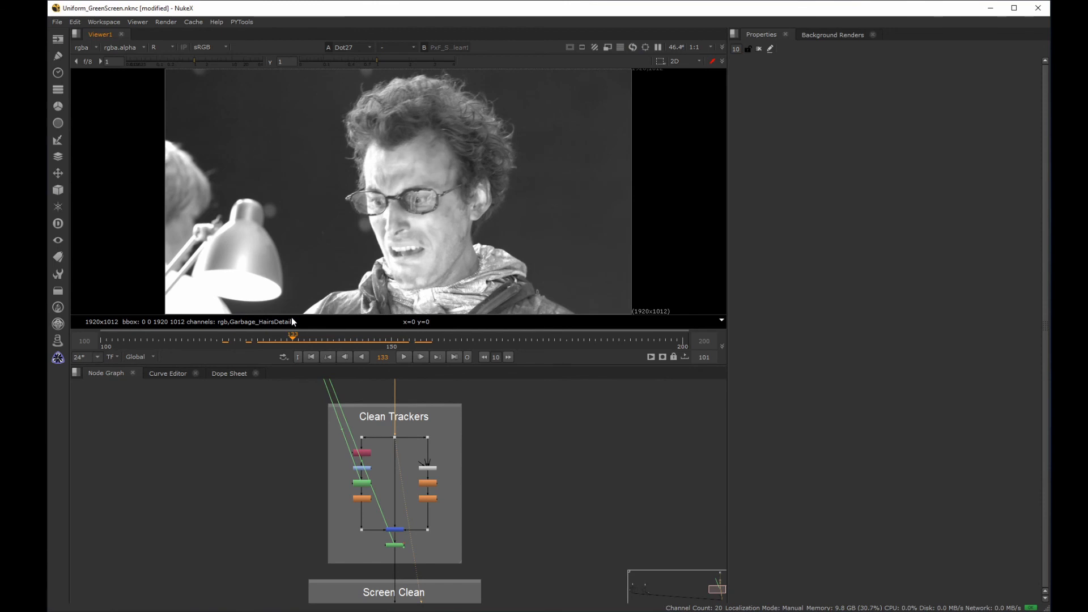
mouse_move(413, 518)
mouse_down()
mouse_move(366, 530)
mouse_move(370, 540)
mouse_move(420, 538)
mouse_up()
key(2)
key(2)
click(419, 219)
key(r)
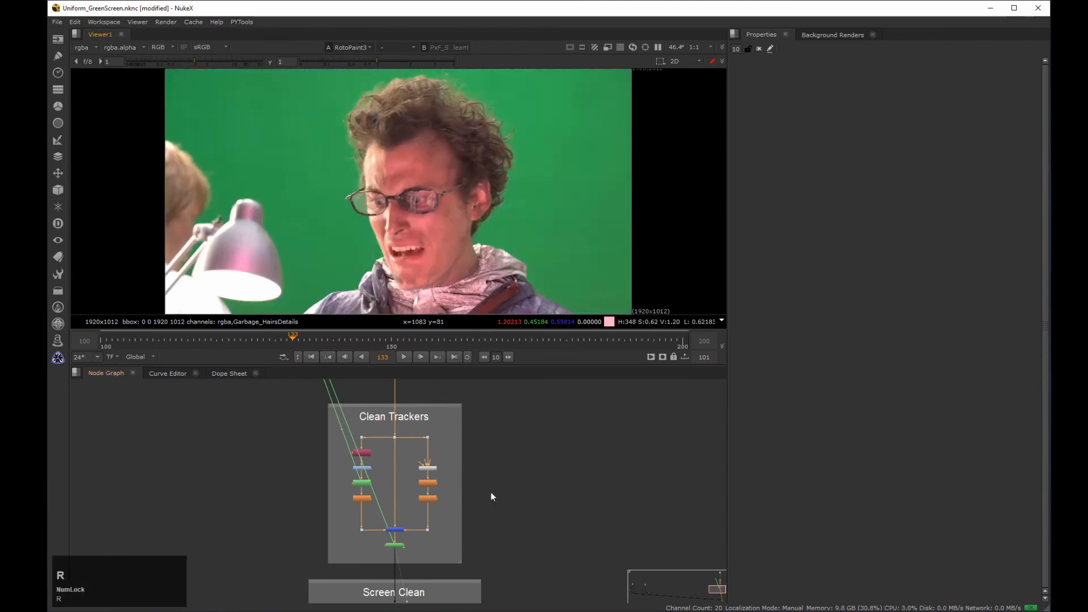
View the first PxF_ScreenClean in the Screen Clean group, play it from the first frame and switch to the second one's output
middle_drag(491, 492, 471, 410)
scroll(473, 436, up, 3)
middle_drag(475, 461, 463, 496)
drag(399, 510, 394, 518)
click(311, 356)
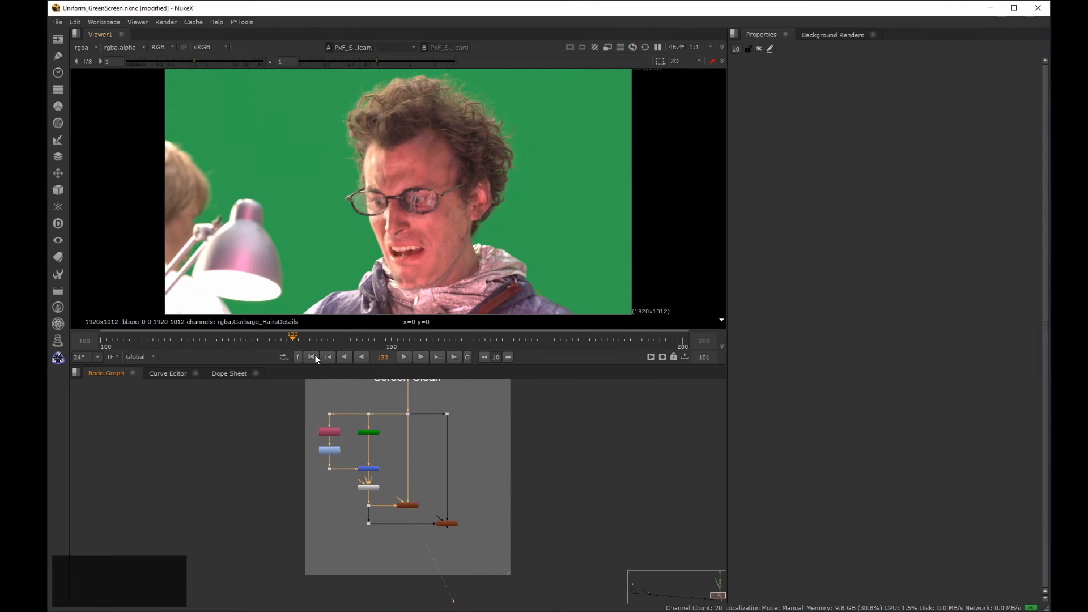
click(570, 507)
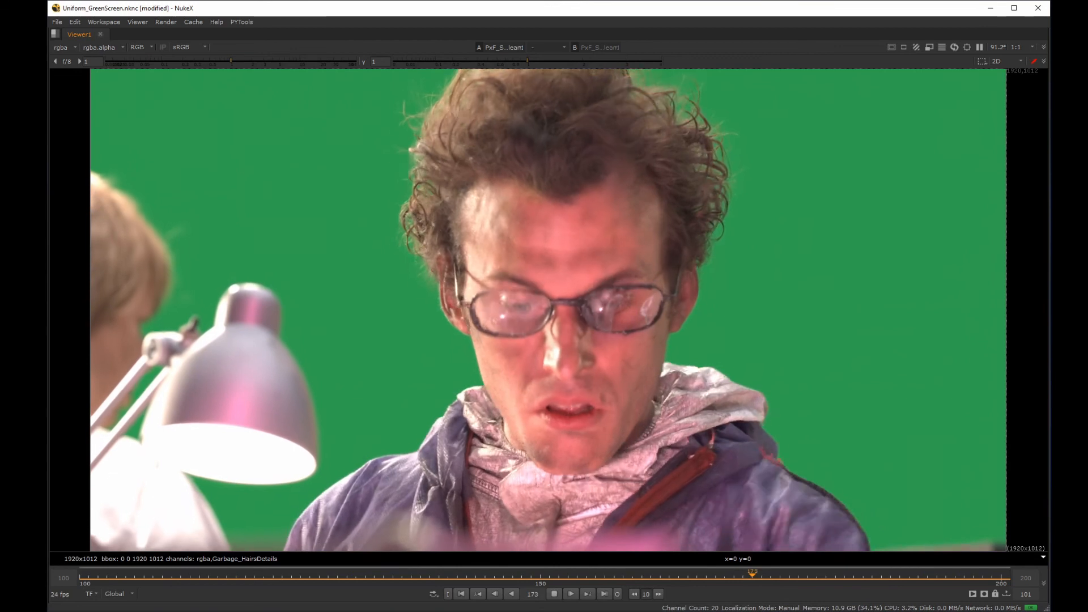
key(2)
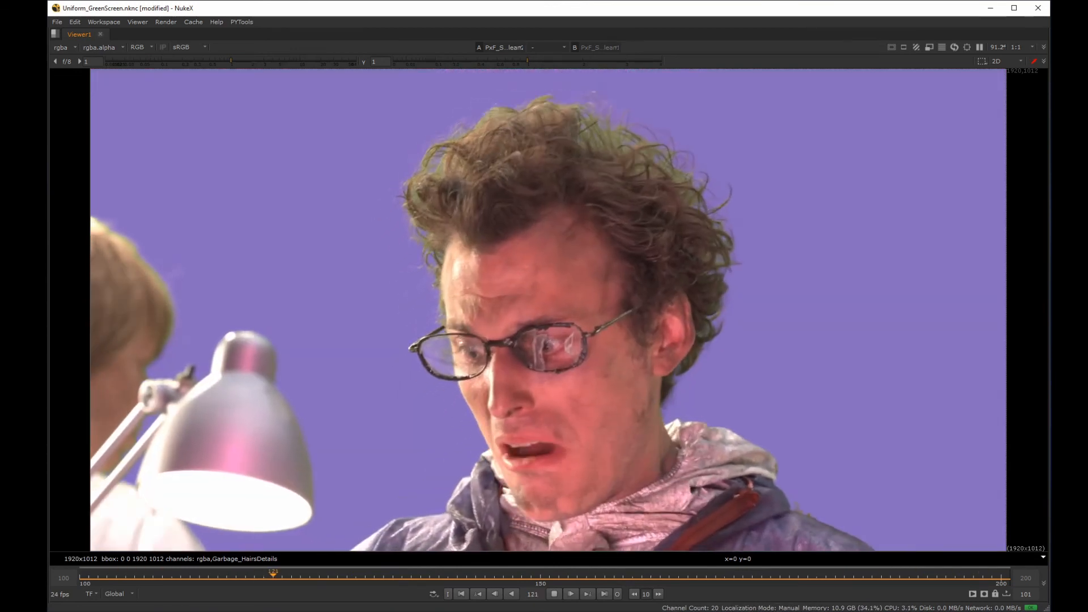